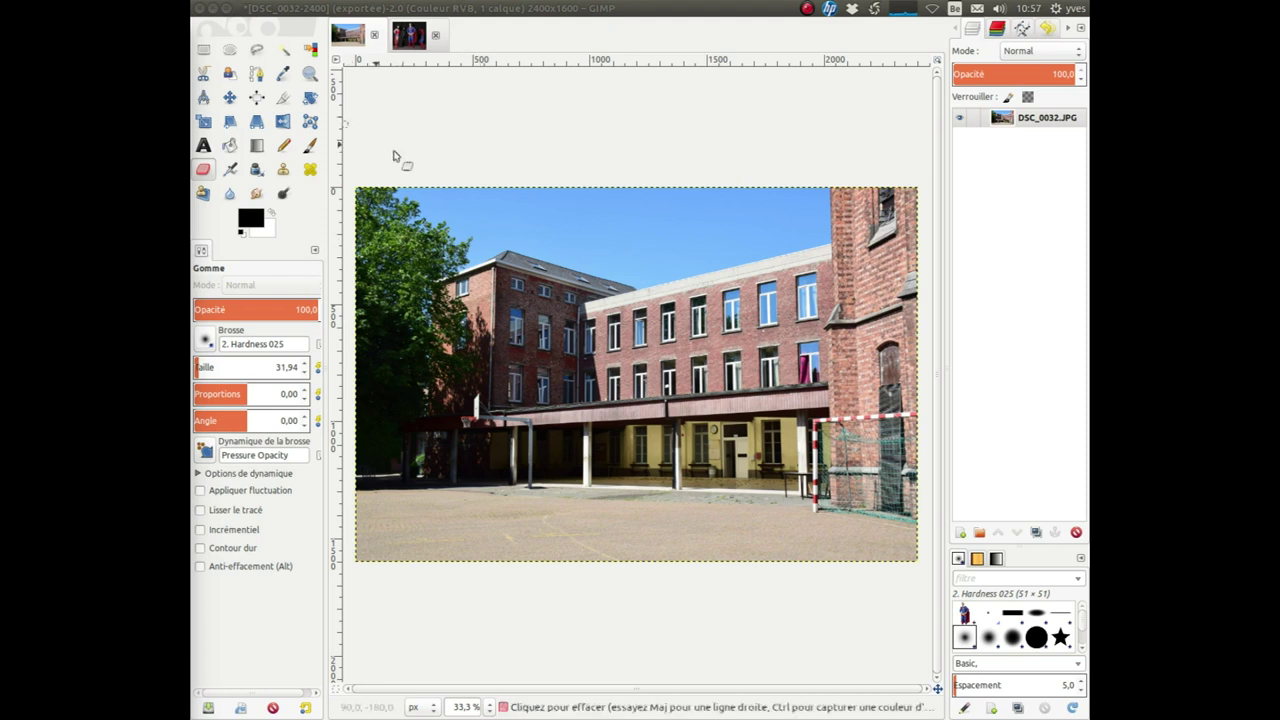
- Glance at the Fichier menu, then switch image tabs, ending on the superheroes photo
{"action": "left_click", "coordinate": [256, 8]}
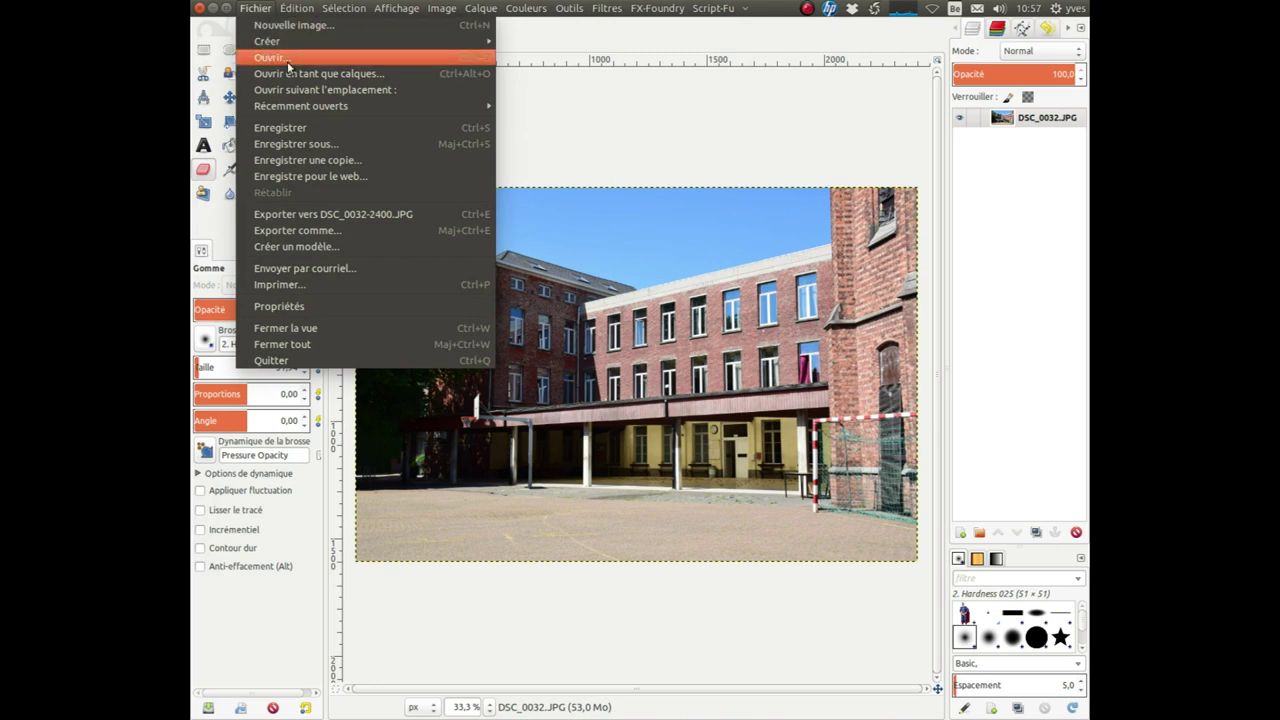
{"action": "left_click", "coordinate": [605, 129]}
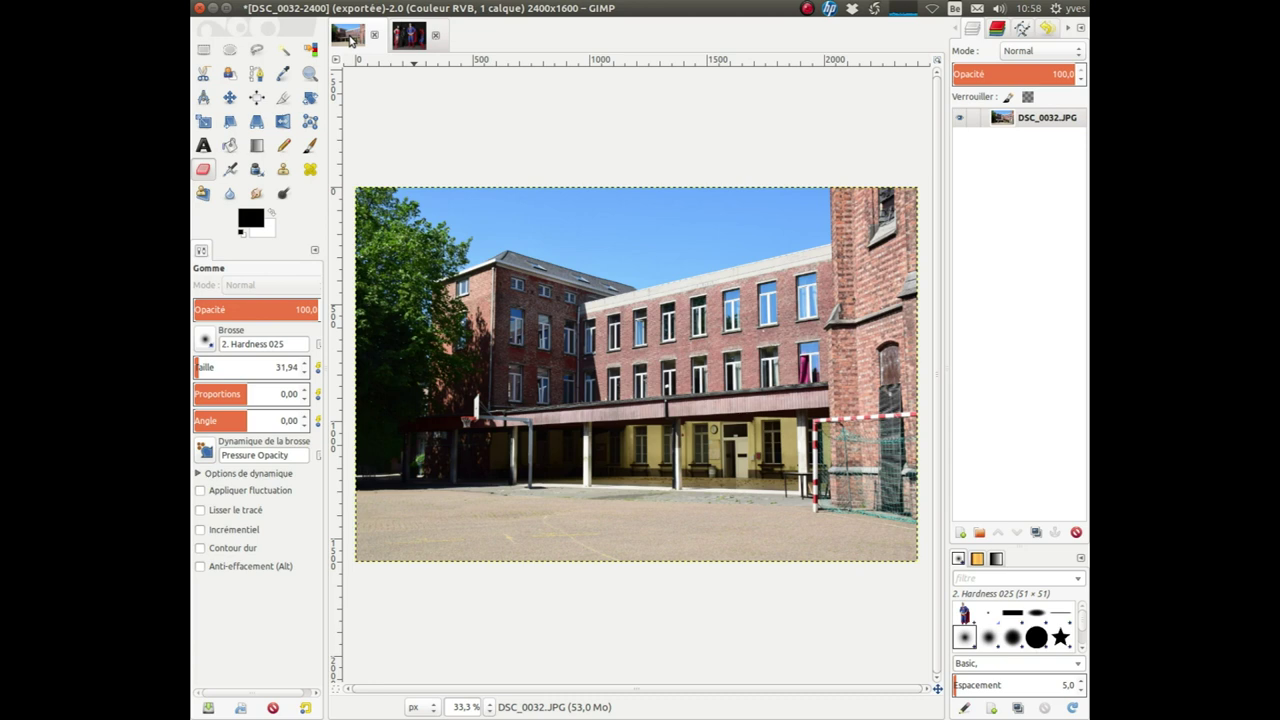
{"action": "left_click", "coordinate": [408, 40]}
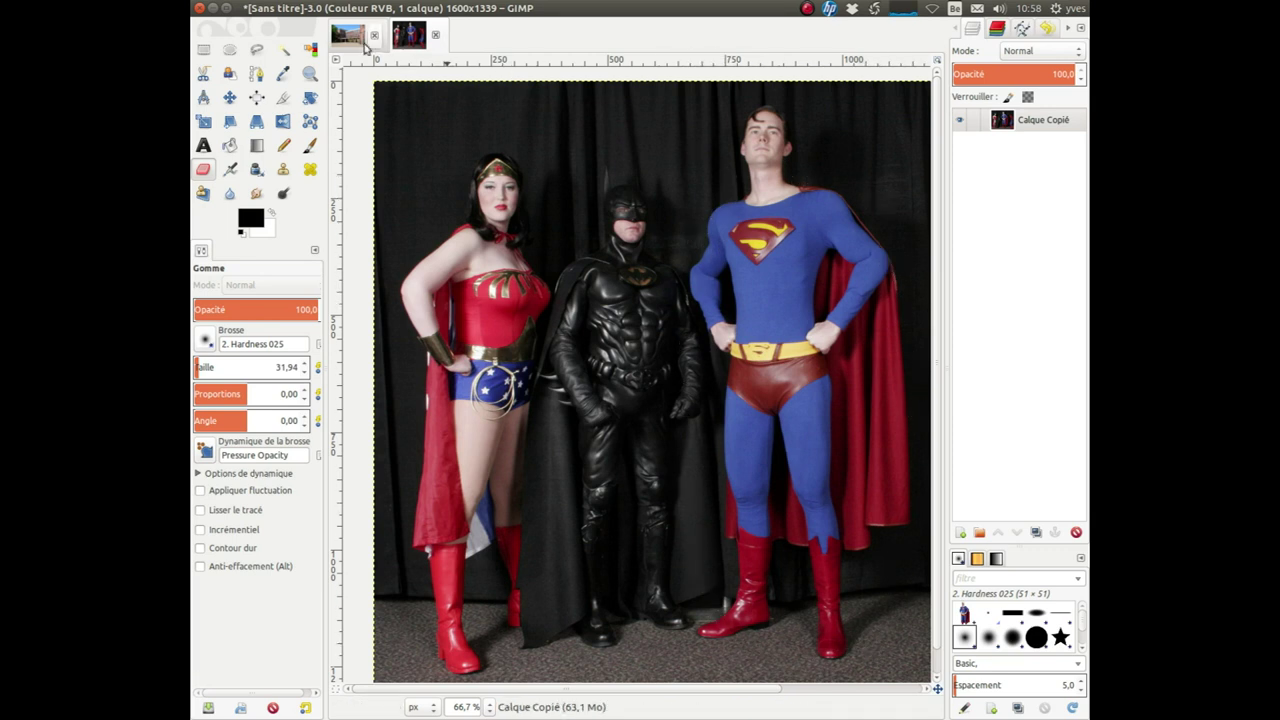
{"action": "left_click", "coordinate": [346, 35]}
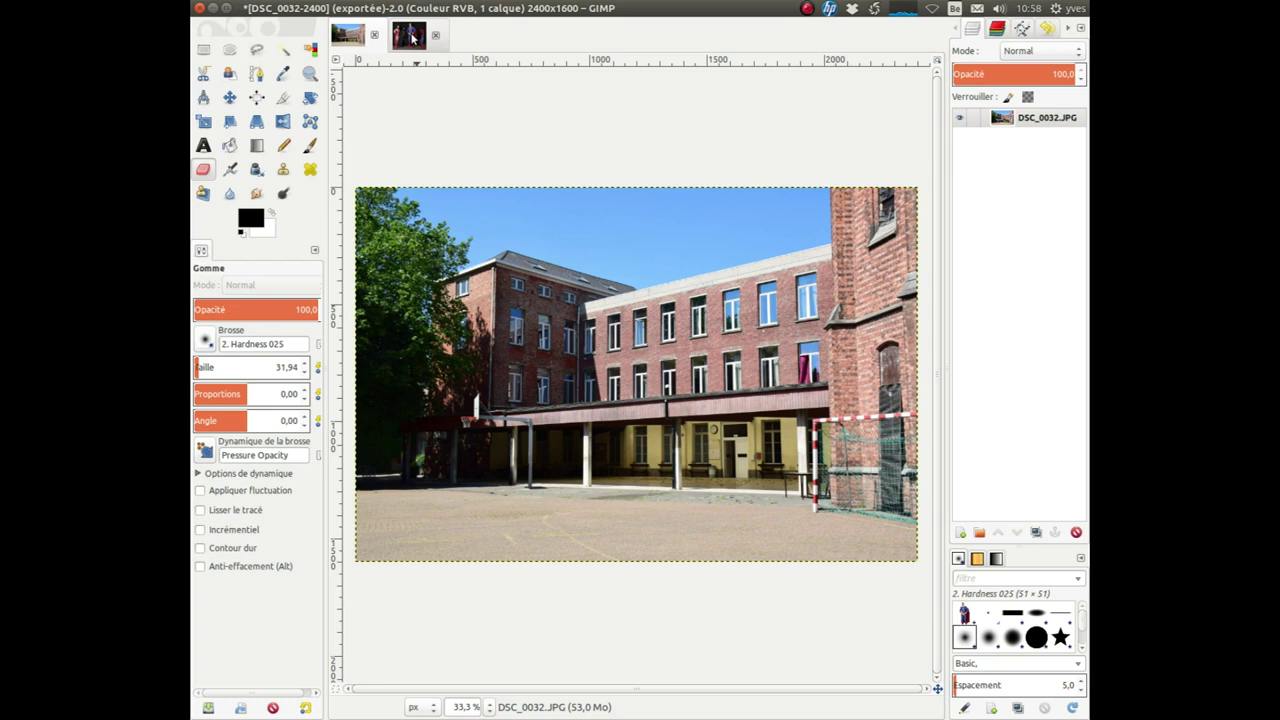
{"action": "left_click", "coordinate": [412, 37]}
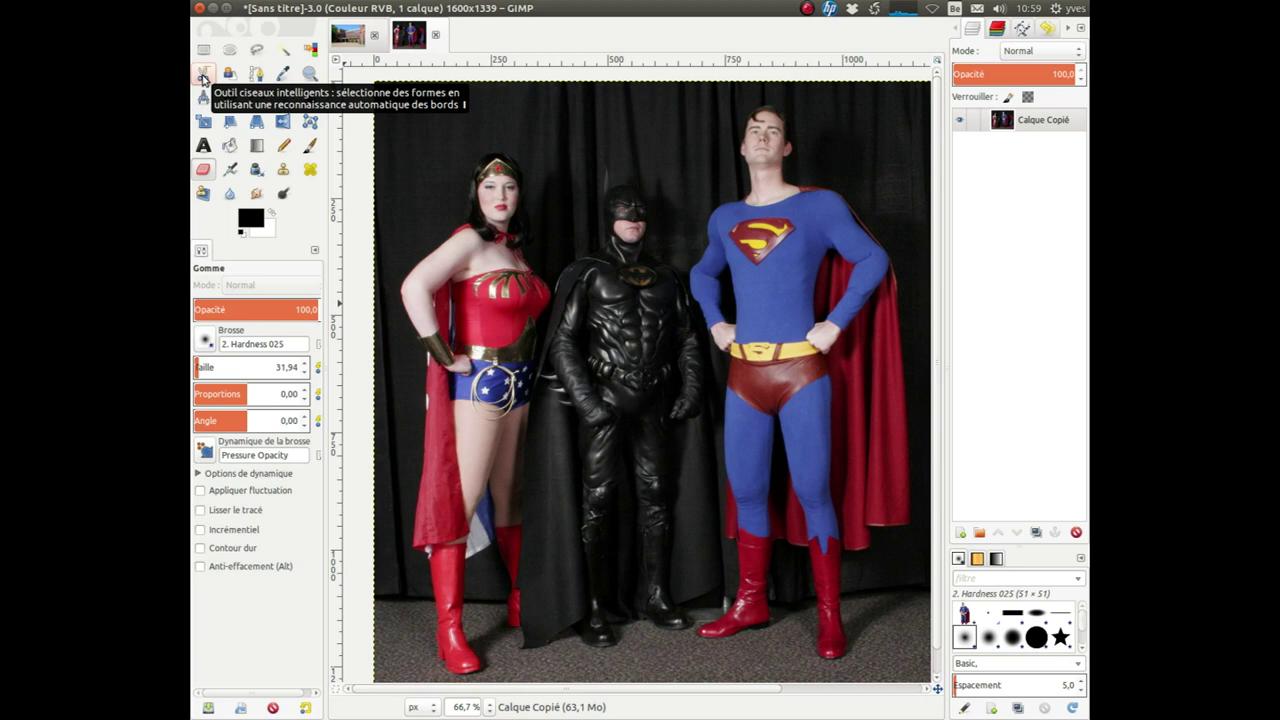
- Pick Intelligent Scissors, zoom to 150% on Superman's torso, and set Mode to Replace
{"action": "left_click", "coordinate": [203, 77]}
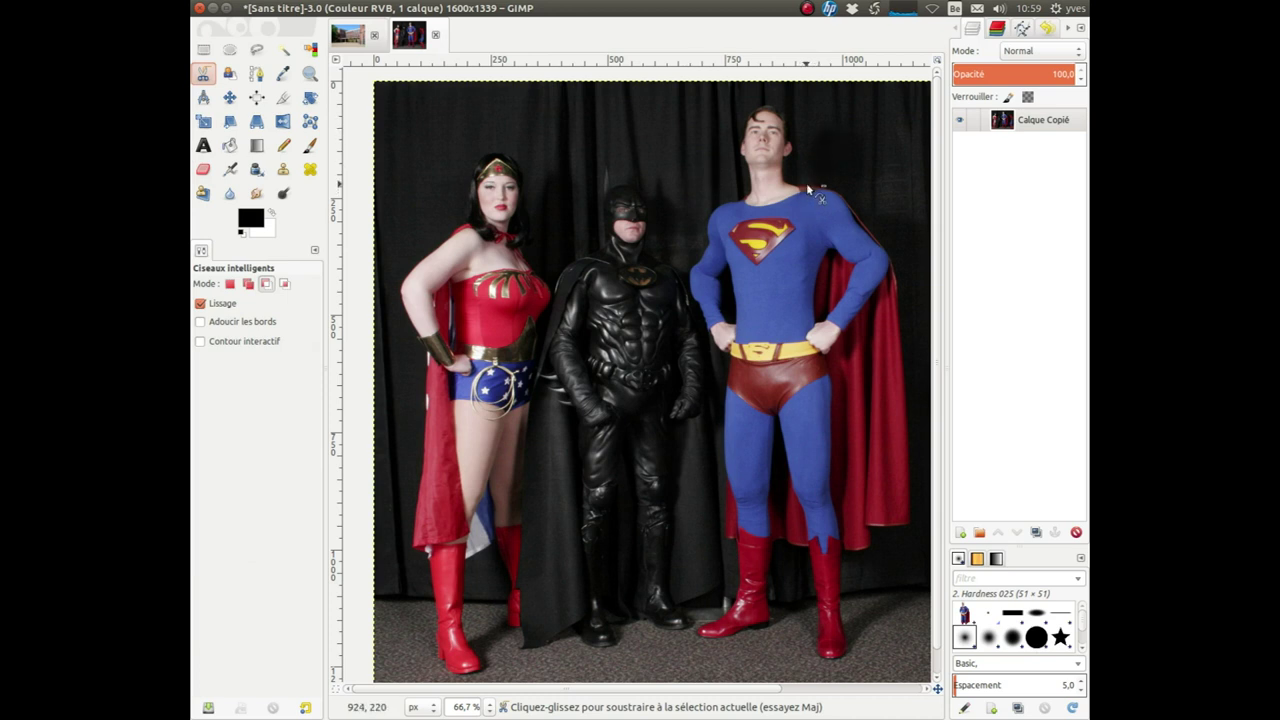
{"action": "scroll", "coordinate": [838, 215], "scroll_direction": "down", "scroll_amount": 1}
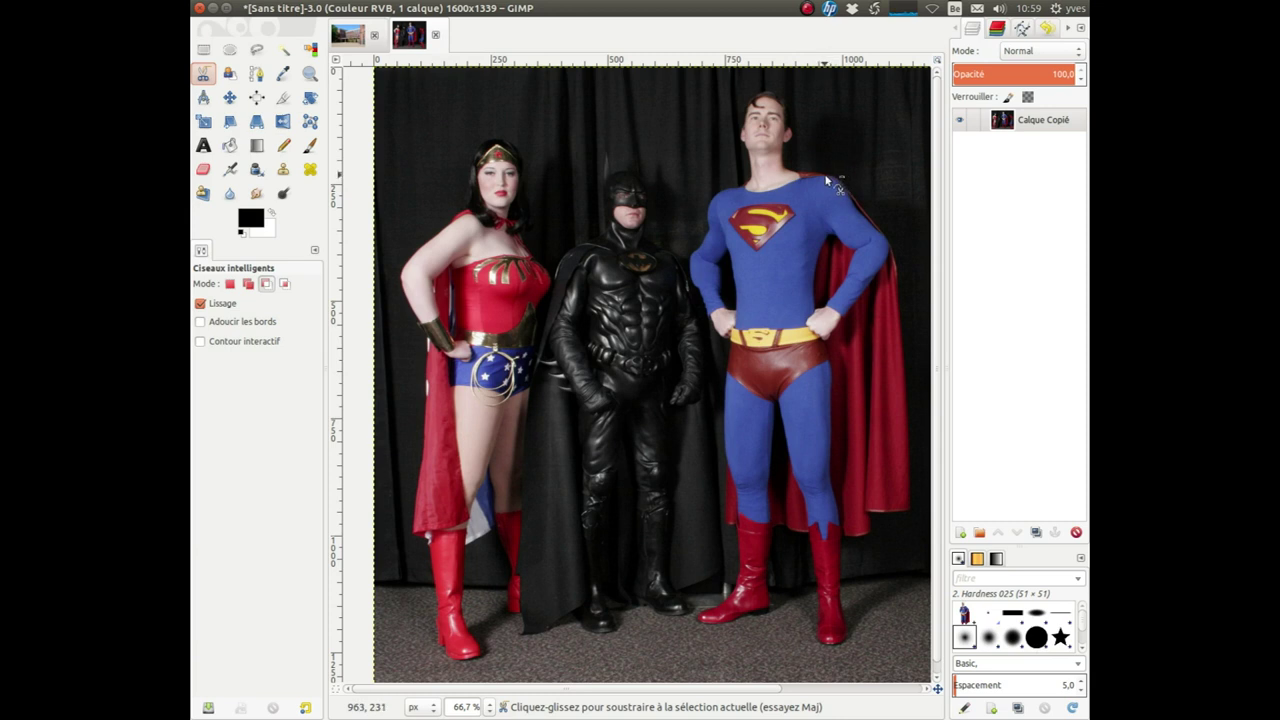
{"action": "scroll", "coordinate": [828, 180], "scroll_direction": "up", "scroll_amount": 1}
{"action": "scroll", "coordinate": [828, 180], "scroll_direction": "up", "scroll_amount": 1}
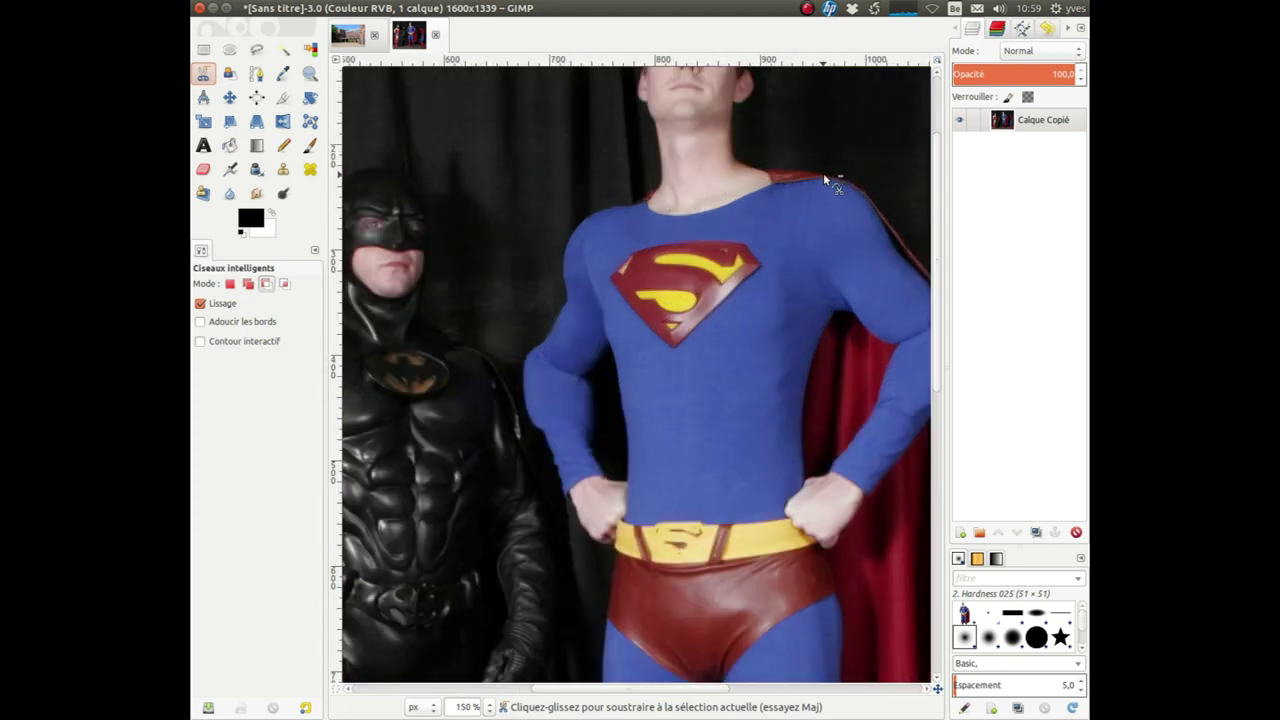
{"action": "left_click_drag", "start_coordinate": [720, 692], "coordinate": [757, 697]}
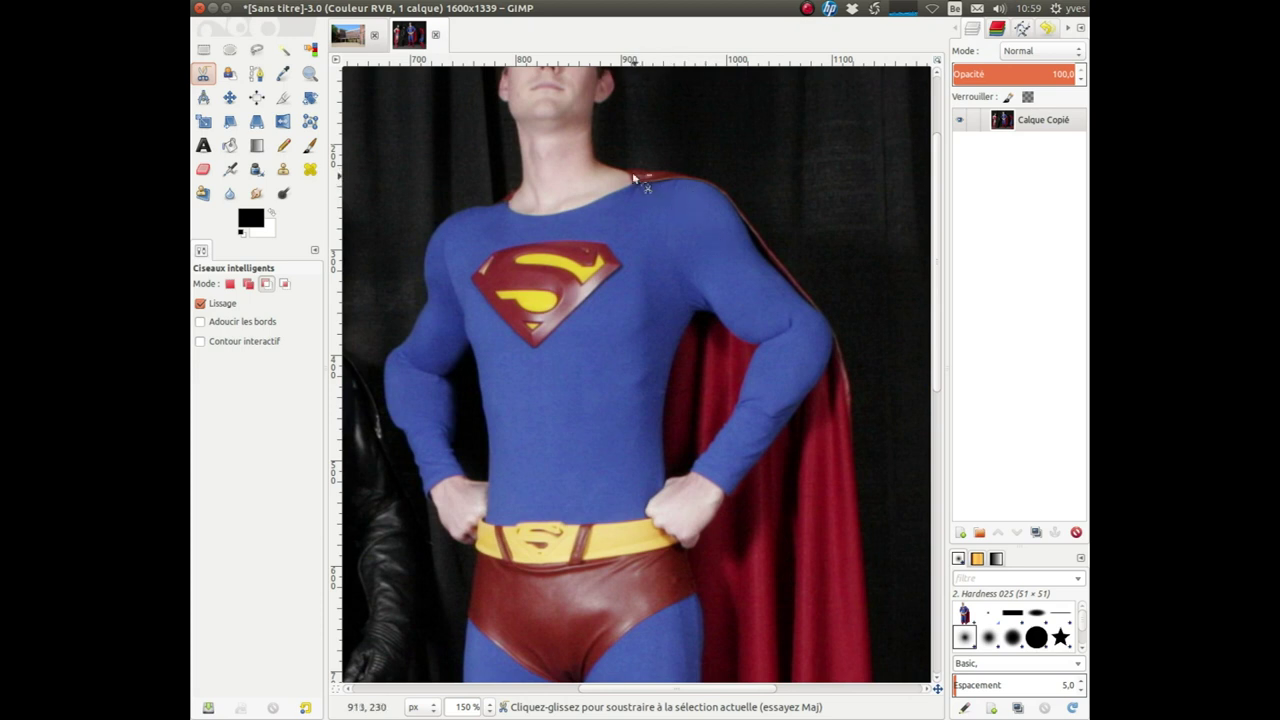
{"action": "scroll", "coordinate": [630, 182], "scroll_direction": "up", "scroll_amount": 3}
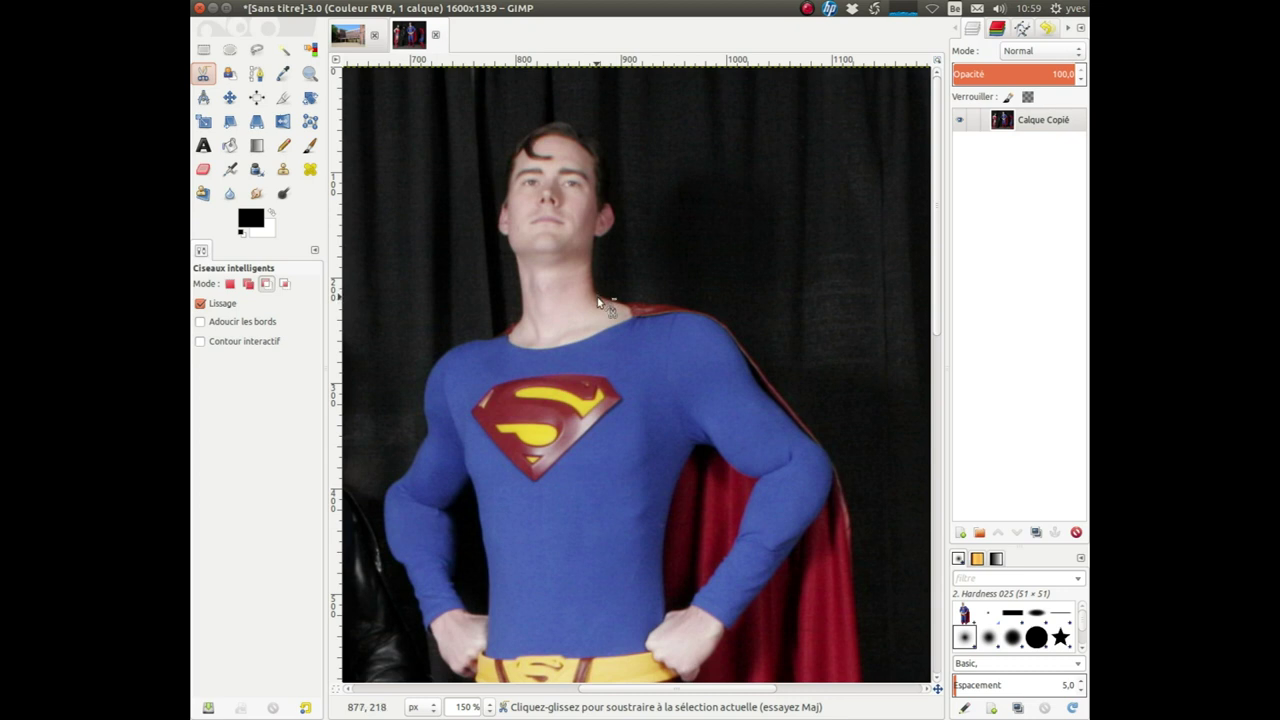
{"action": "left_click", "coordinate": [229, 284]}
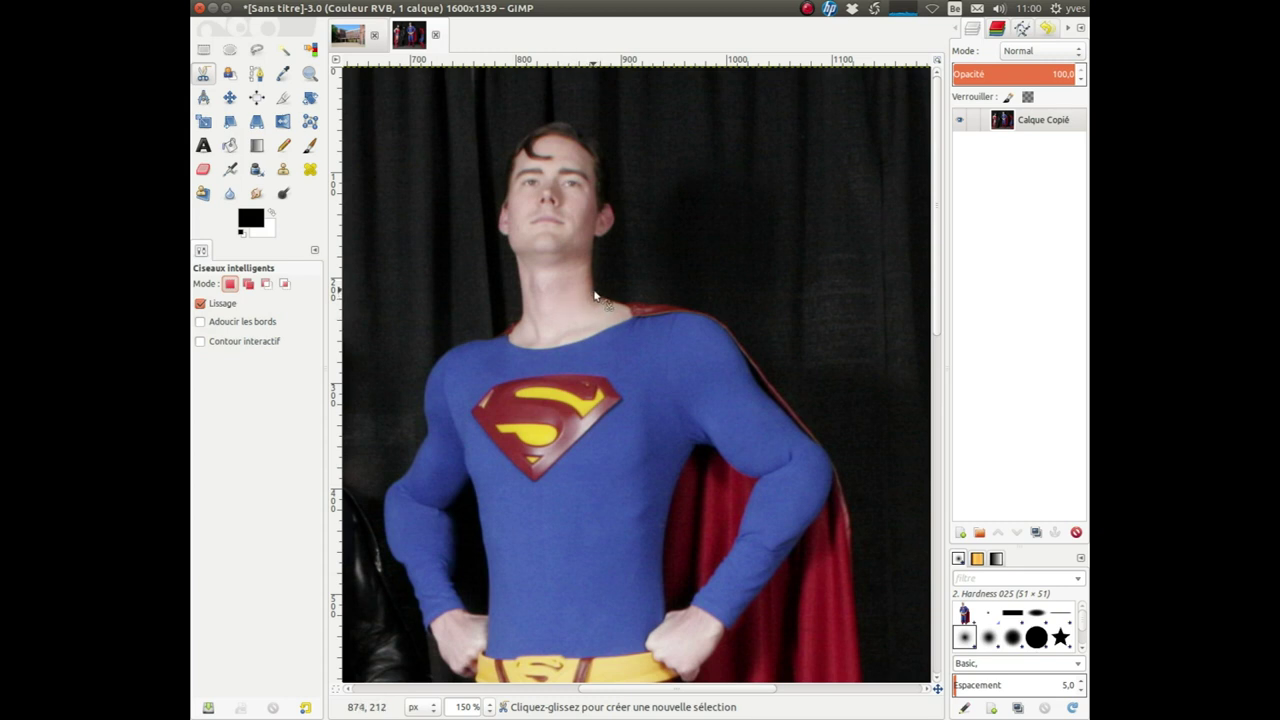
- Place scissors anchors from Superman's neck over the right shoulder, down the arm and cape edge
{"action": "left_click", "coordinate": [592, 290]}
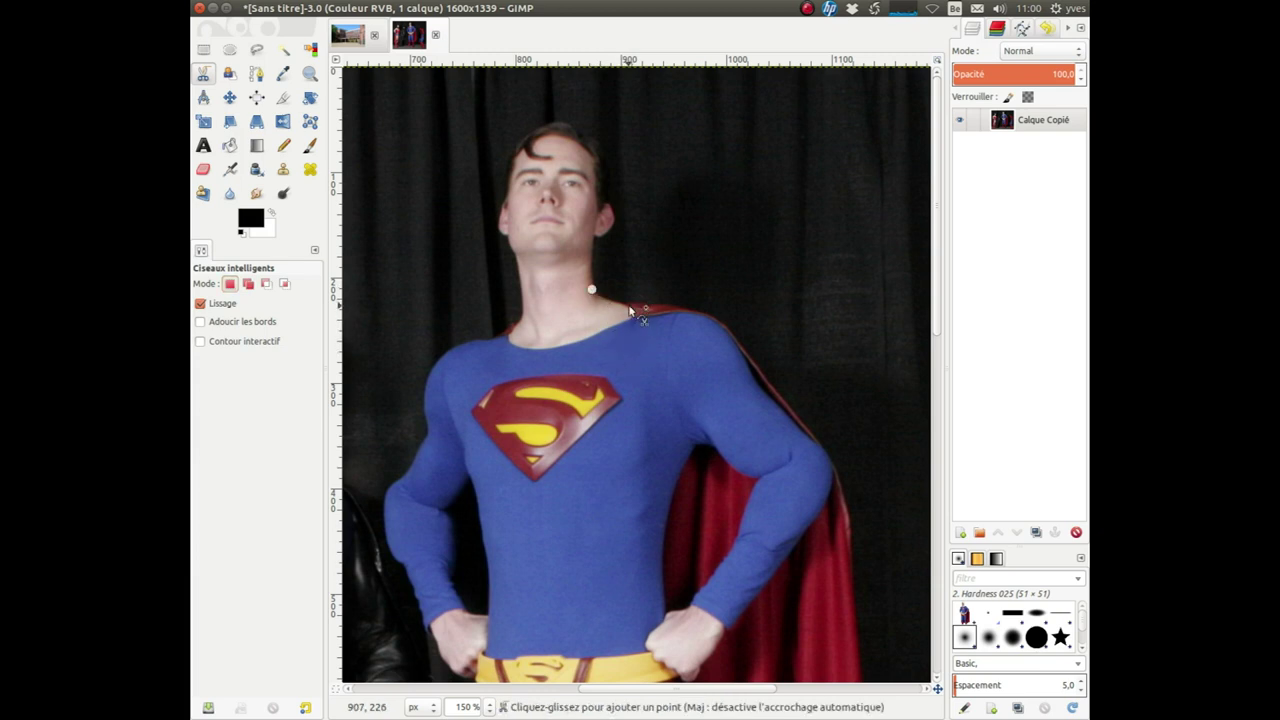
{"action": "left_click", "coordinate": [631, 306]}
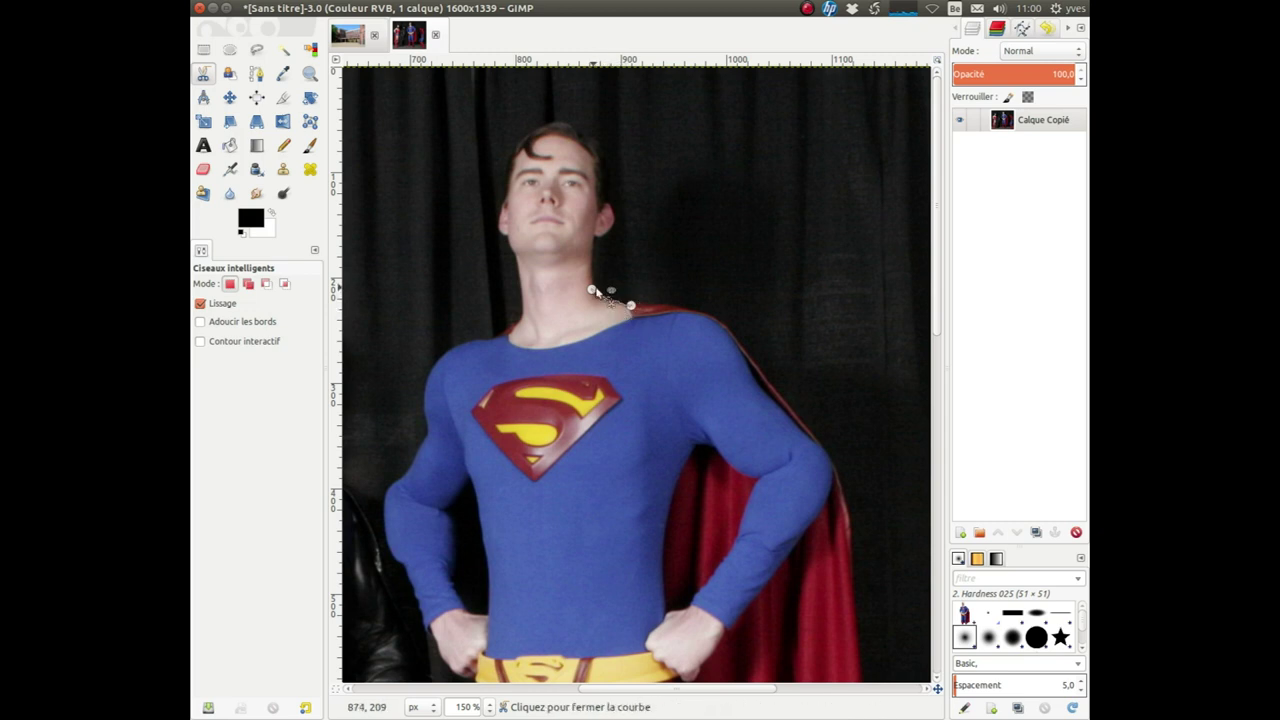
{"action": "left_click", "coordinate": [669, 305]}
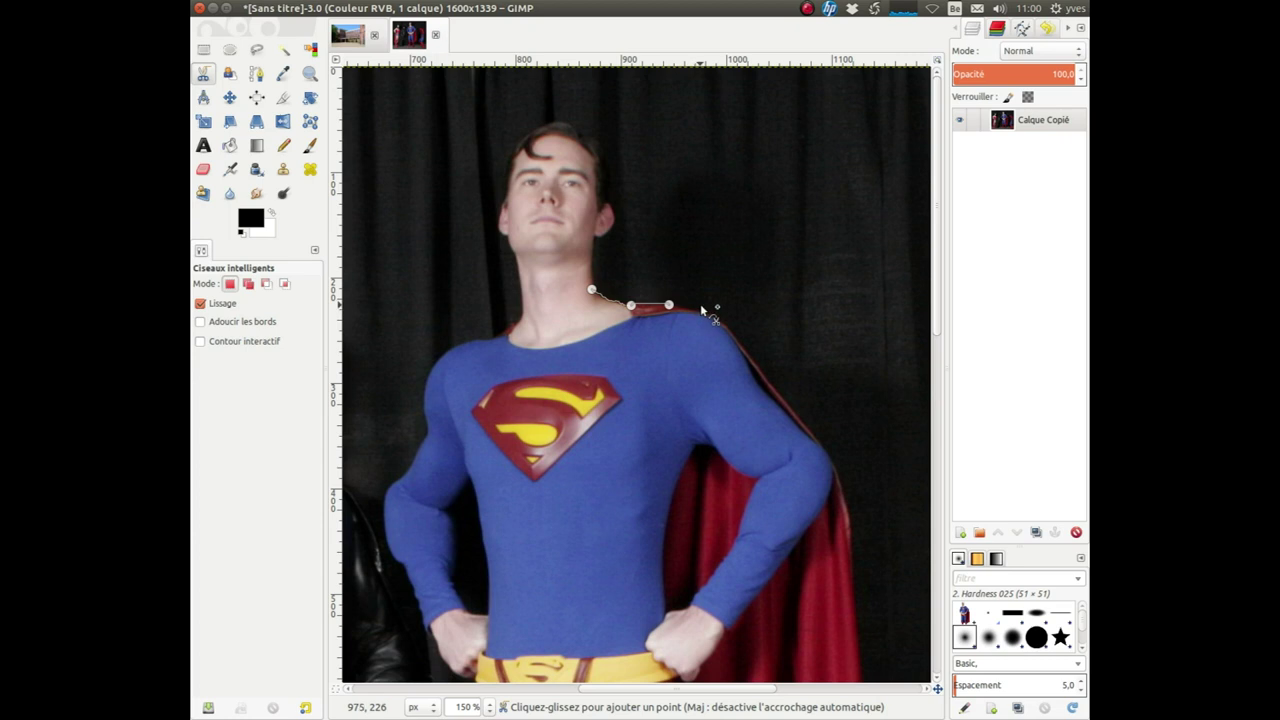
{"action": "left_click", "coordinate": [700, 306]}
{"action": "left_click", "coordinate": [741, 335]}
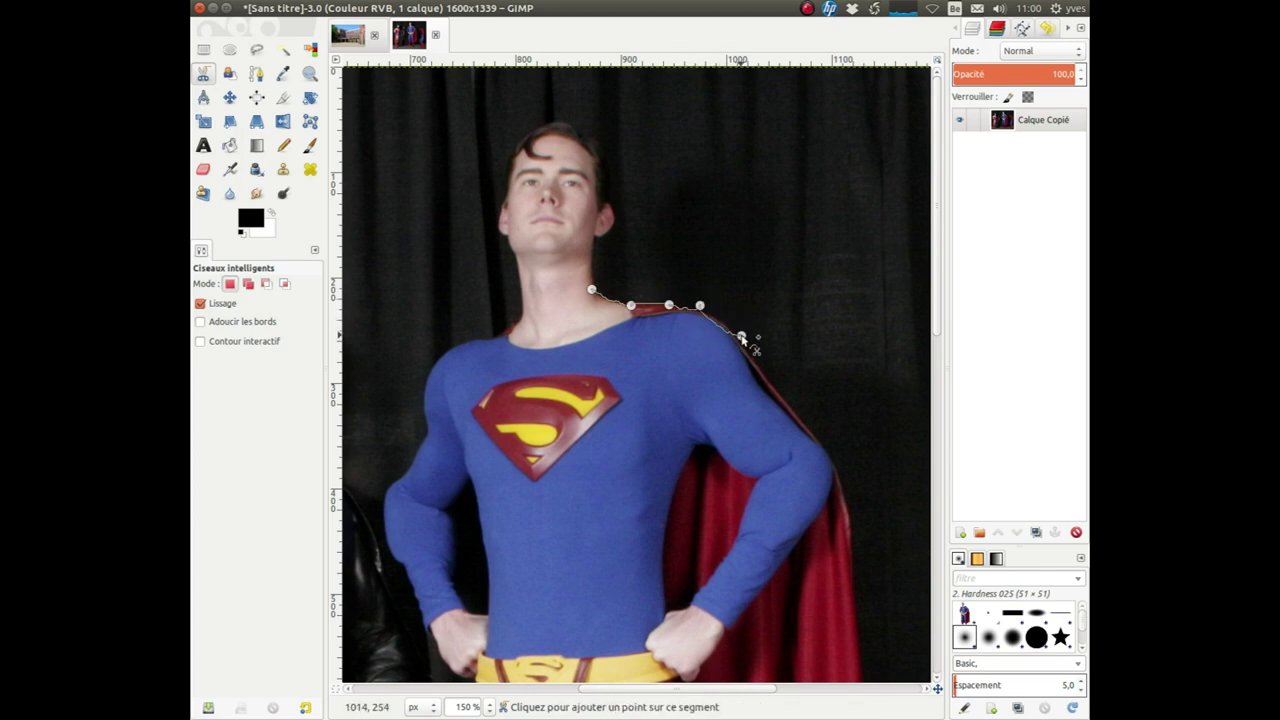
{"action": "left_click", "coordinate": [774, 393]}
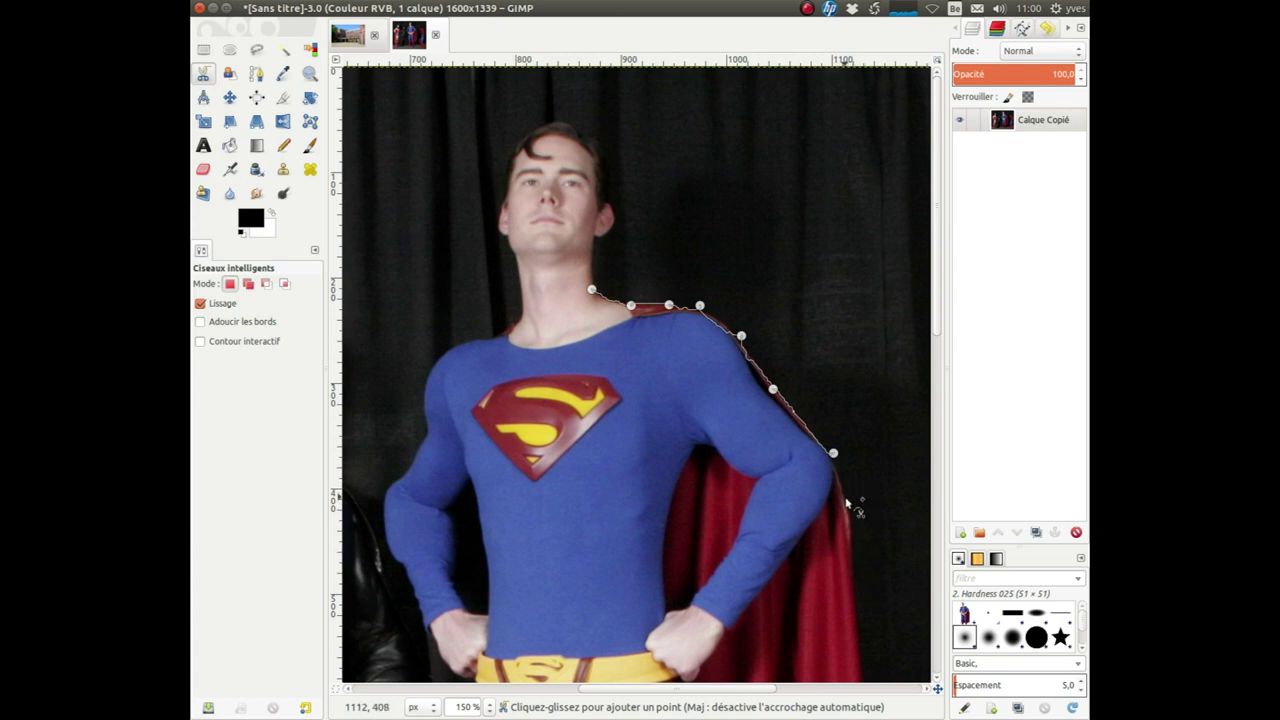
{"action": "left_click", "coordinate": [845, 499]}
{"action": "left_click", "coordinate": [858, 641]}
{"action": "mouse_move", "coordinate": [937, 297]}
{"action": "left_mouse_down"}
{"action": "mouse_move", "coordinate": [948, 427]}
{"action": "mouse_move", "coordinate": [929, 520]}
{"action": "left_mouse_up"}
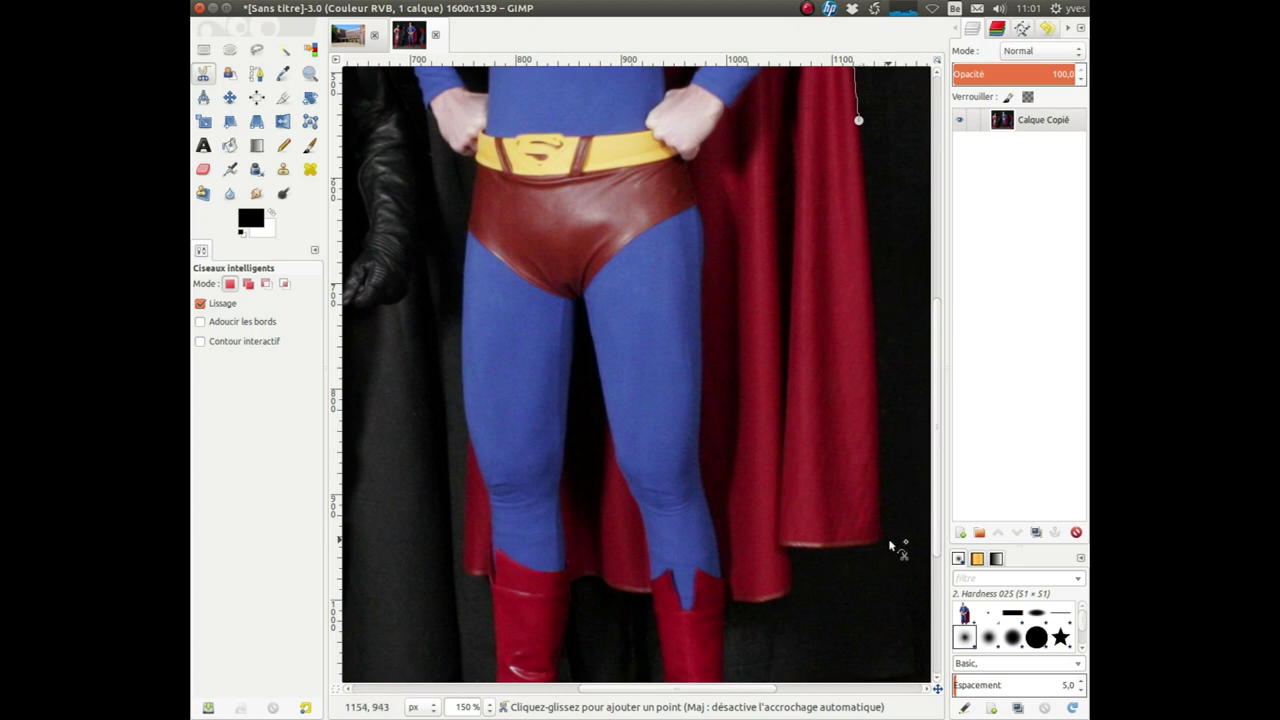
- Trace the cape's edge and hem, then around the right boot's heel, sole and toe
{"action": "left_click", "coordinate": [889, 542]}
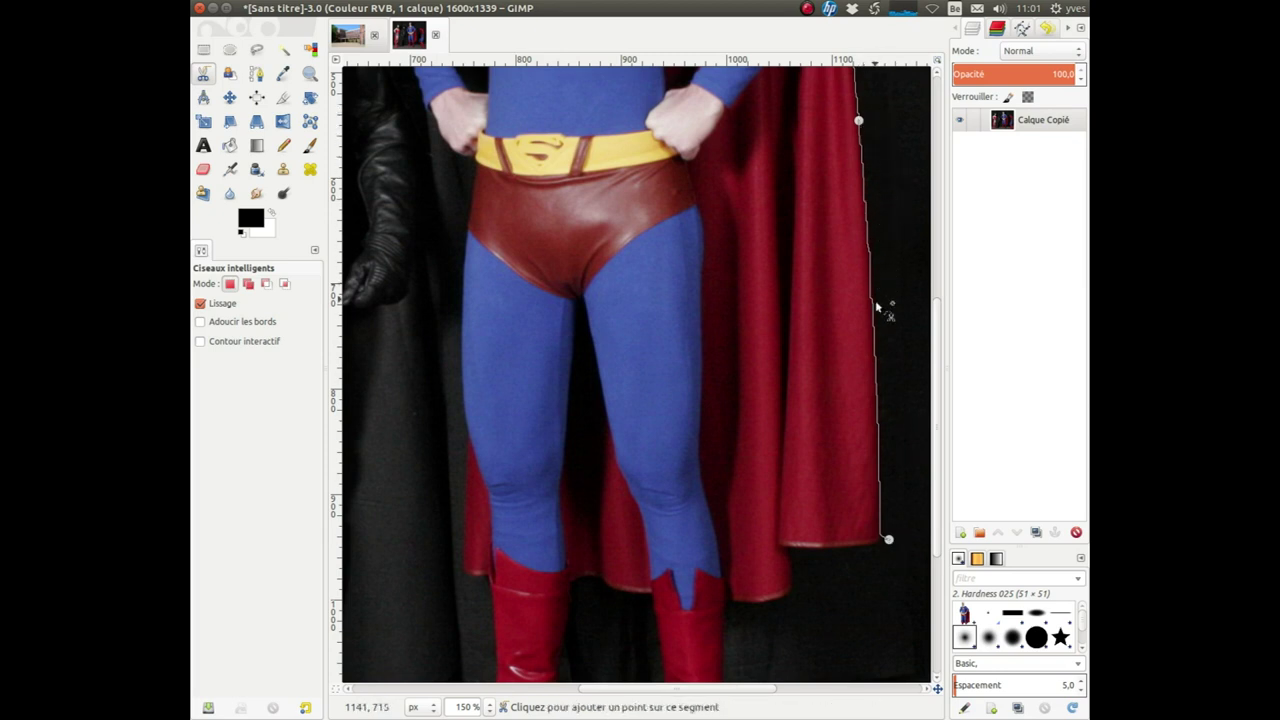
{"action": "left_click", "coordinate": [793, 551]}
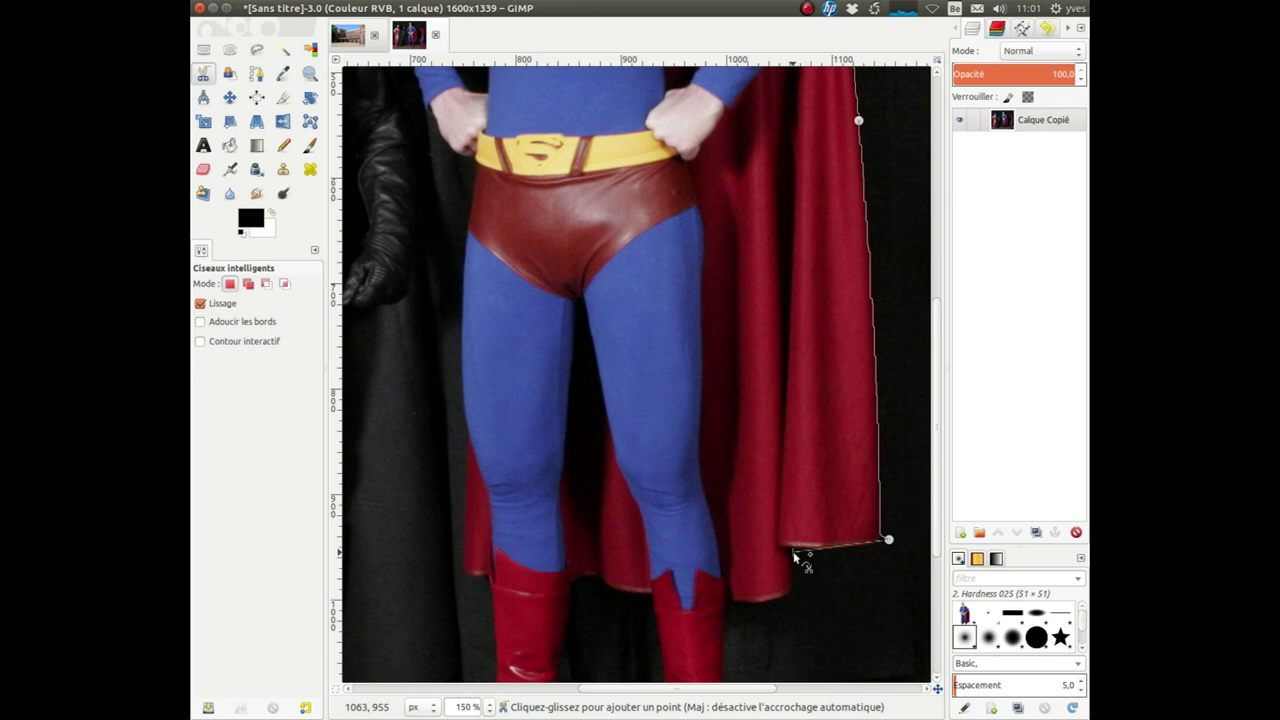
{"action": "left_click", "coordinate": [791, 590]}
{"action": "left_click", "coordinate": [732, 603]}
{"action": "scroll", "coordinate": [760, 564], "scroll_direction": "down", "scroll_amount": 5}
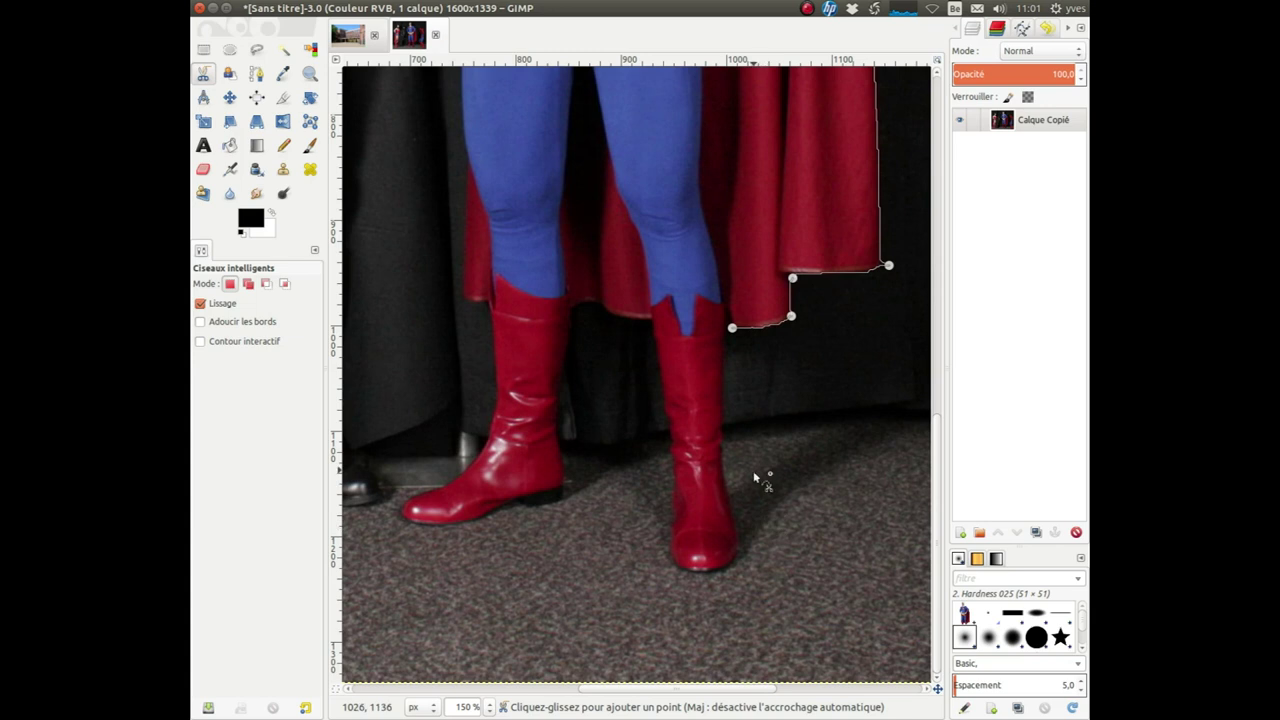
{"action": "left_click", "coordinate": [725, 486]}
{"action": "left_click", "coordinate": [742, 534]}
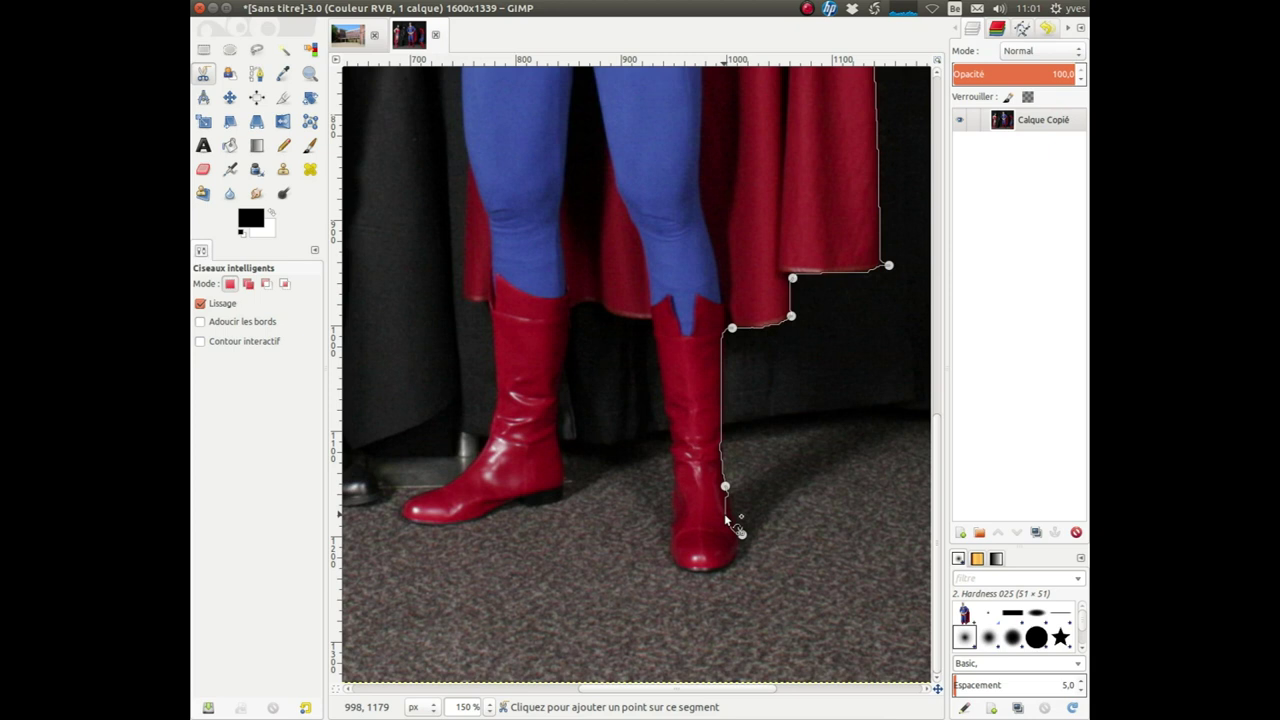
{"action": "left_click_drag", "start_coordinate": [724, 516], "coordinate": [736, 510]}
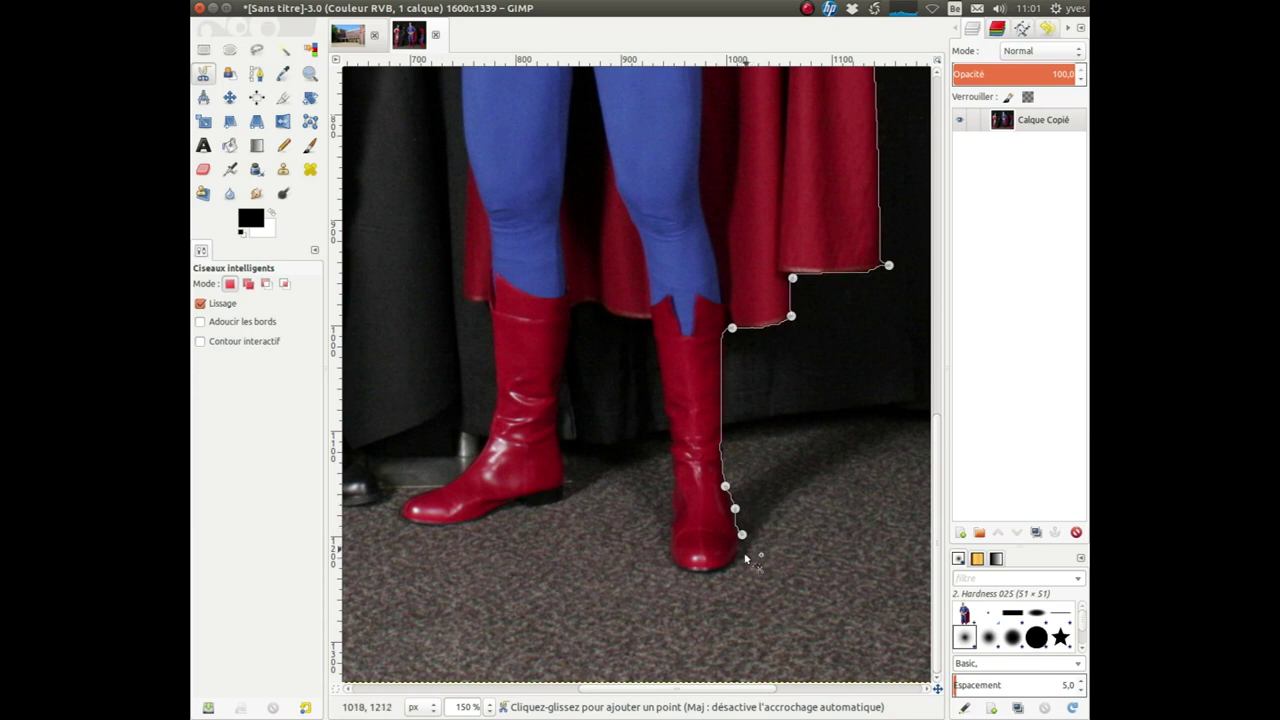
{"action": "left_click", "coordinate": [726, 566]}
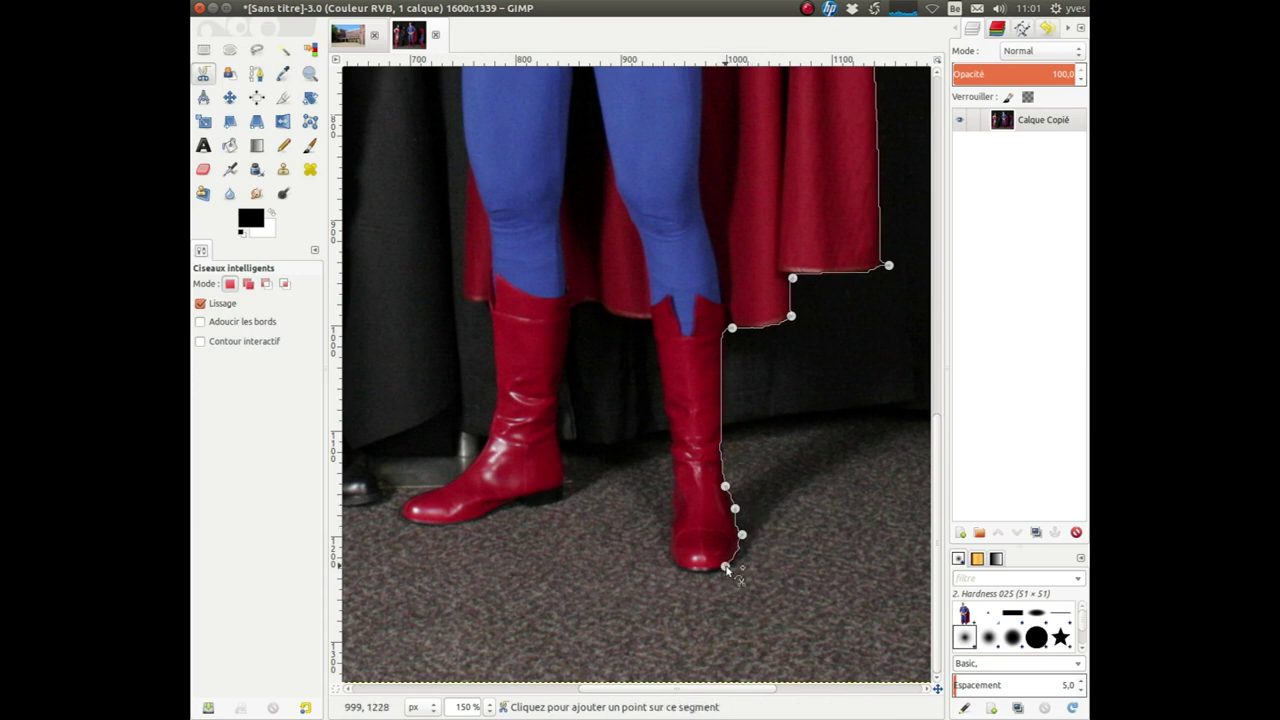
{"action": "left_click", "coordinate": [682, 571]}
{"action": "left_click", "coordinate": [666, 544]}
{"action": "left_click", "coordinate": [670, 497]}
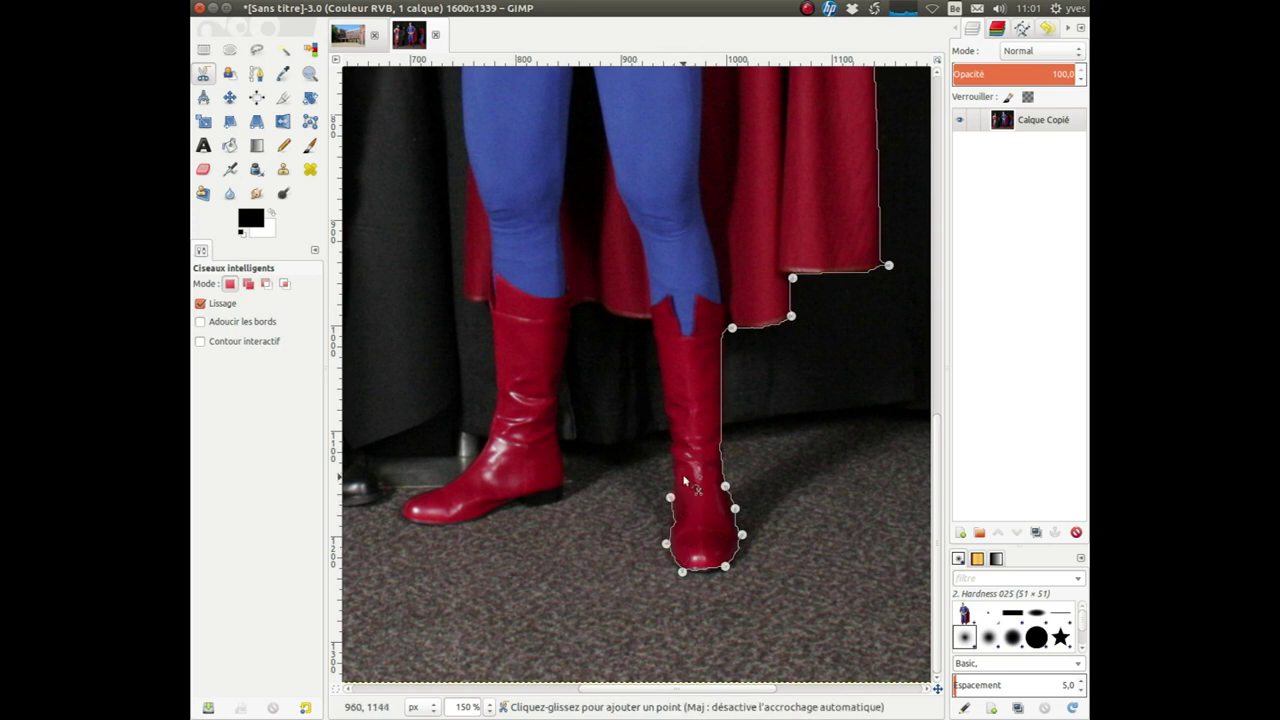
- Bridge the outline to the left boot, around its sole, and up the leg's left edge
{"action": "left_click", "coordinate": [654, 320]}
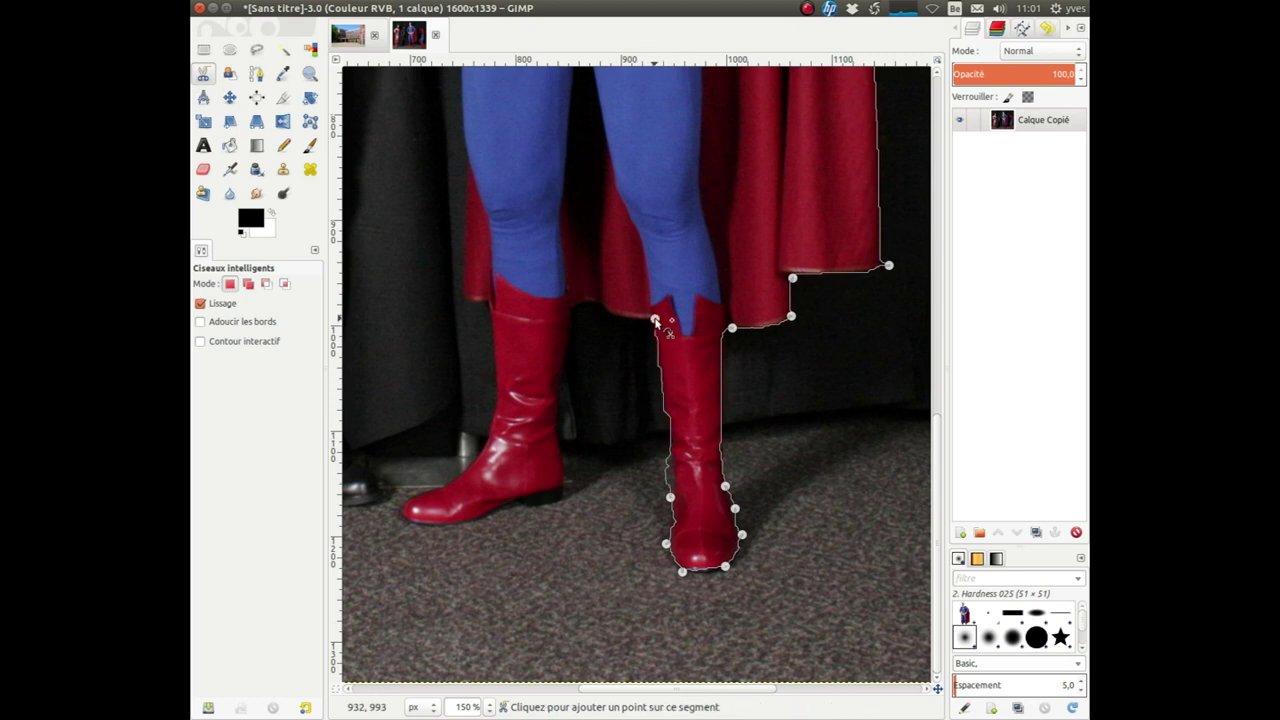
{"action": "left_click", "coordinate": [572, 307]}
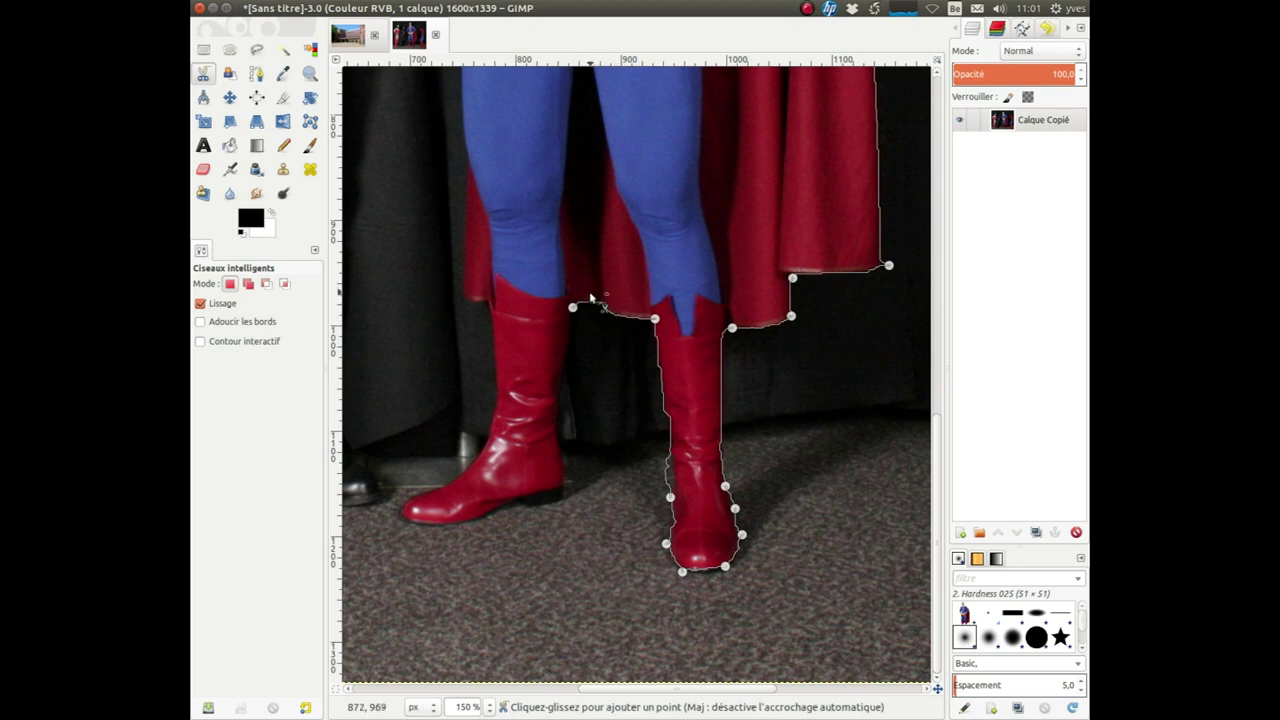
{"action": "left_click", "coordinate": [559, 410]}
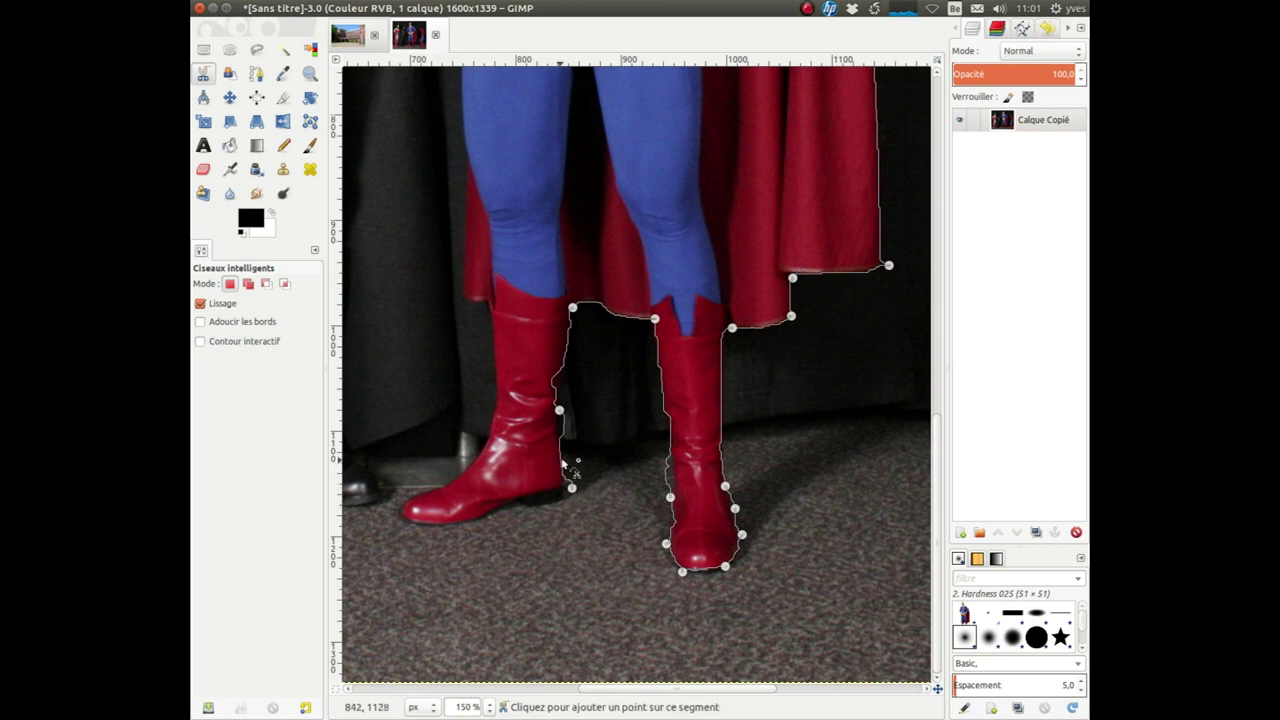
{"action": "left_click_drag", "start_coordinate": [558, 382], "coordinate": [565, 362]}
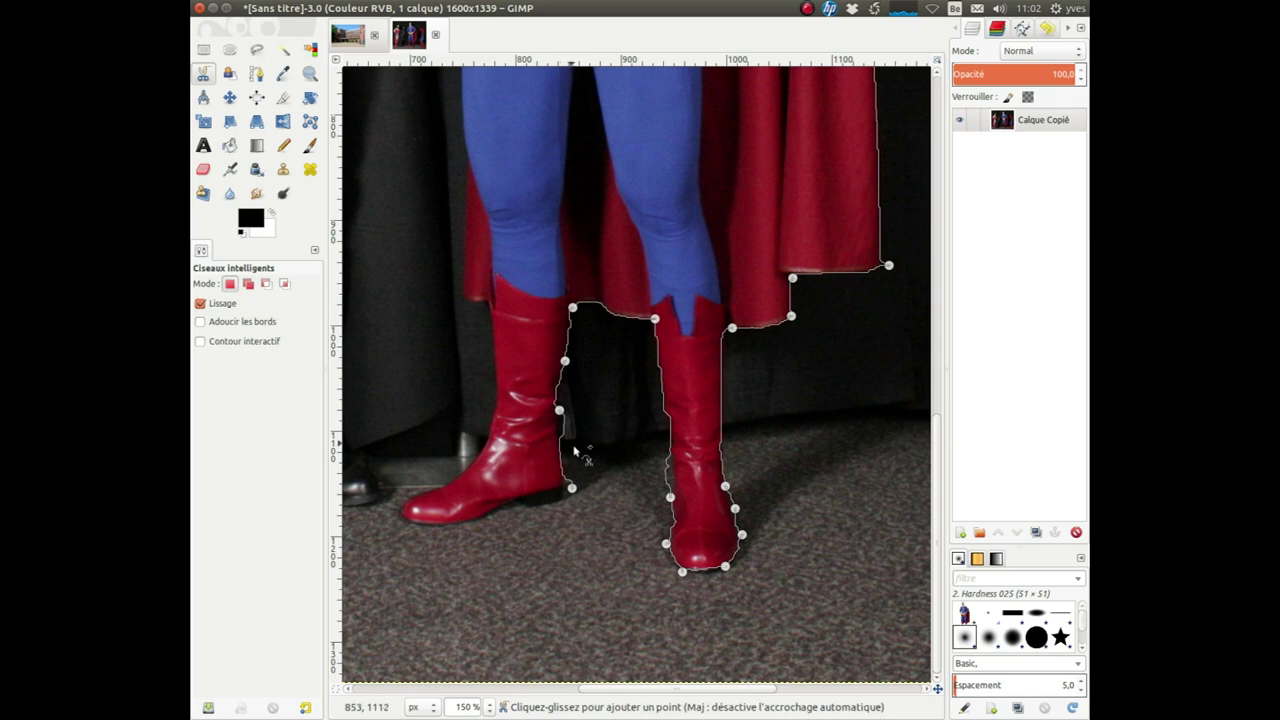
{"action": "left_click", "coordinate": [536, 506]}
{"action": "left_click", "coordinate": [499, 509]}
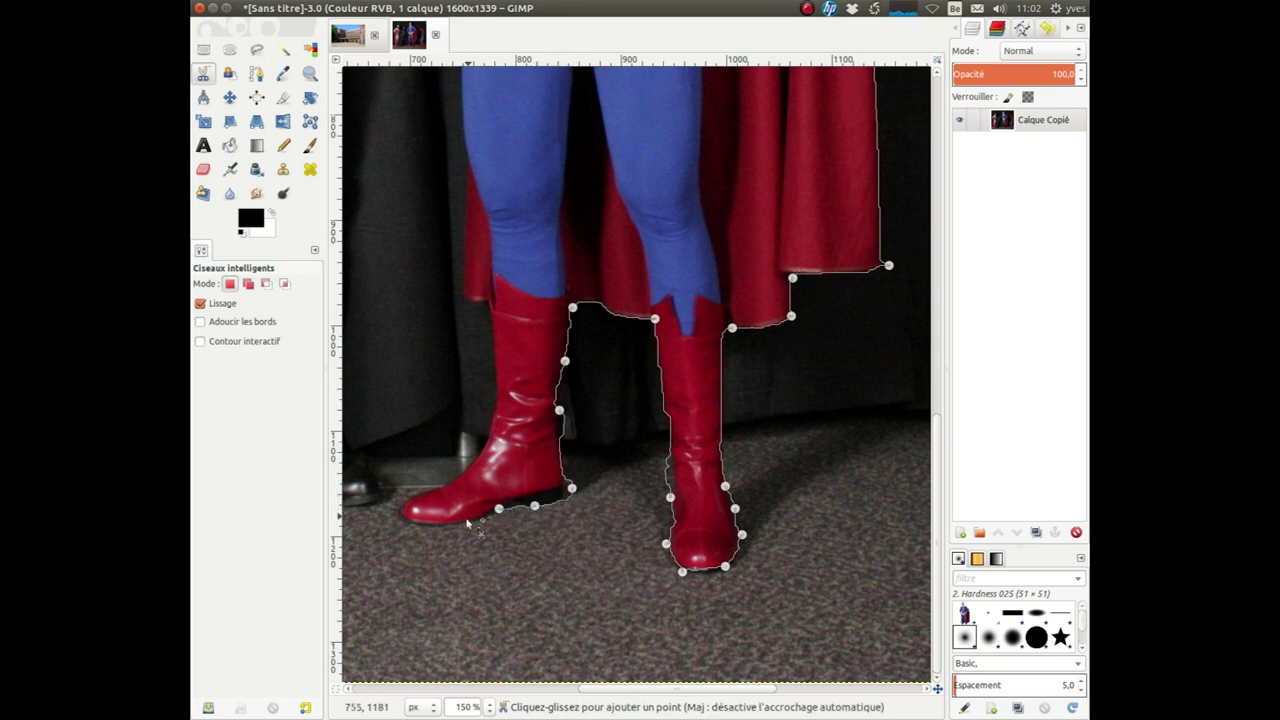
{"action": "left_click", "coordinate": [403, 517]}
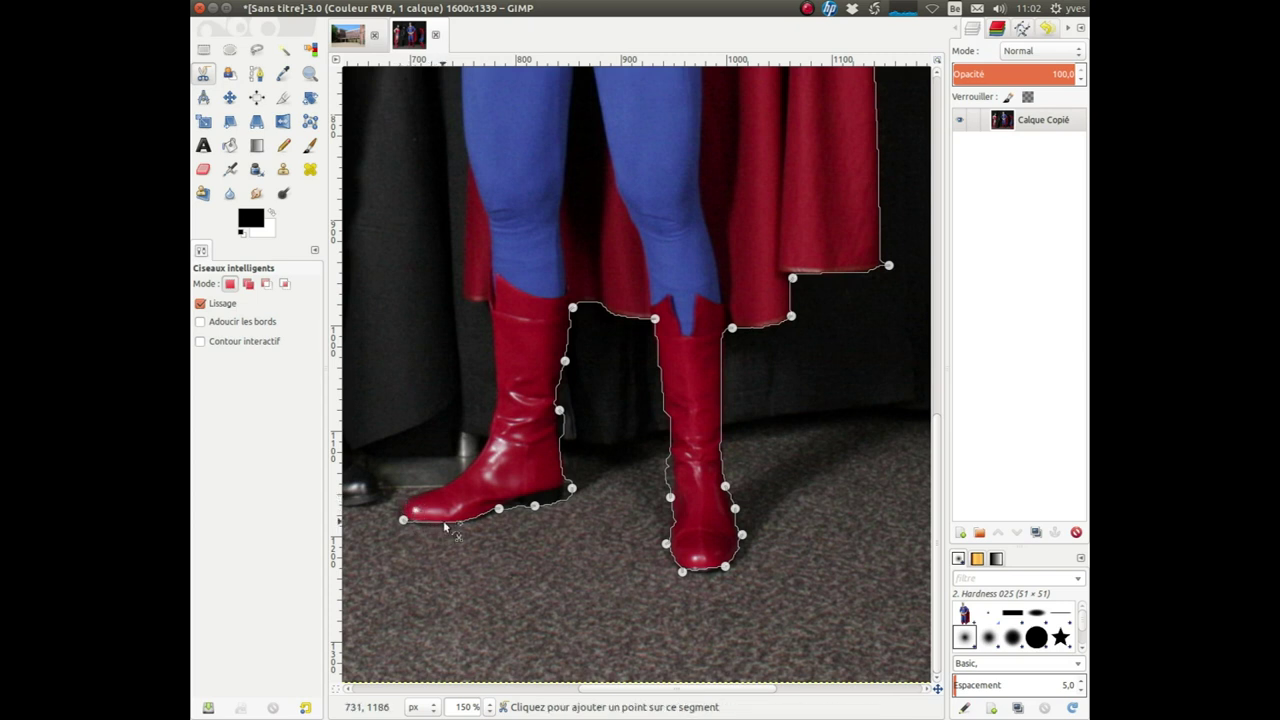
{"action": "left_click", "coordinate": [431, 488]}
{"action": "left_click", "coordinate": [481, 453]}
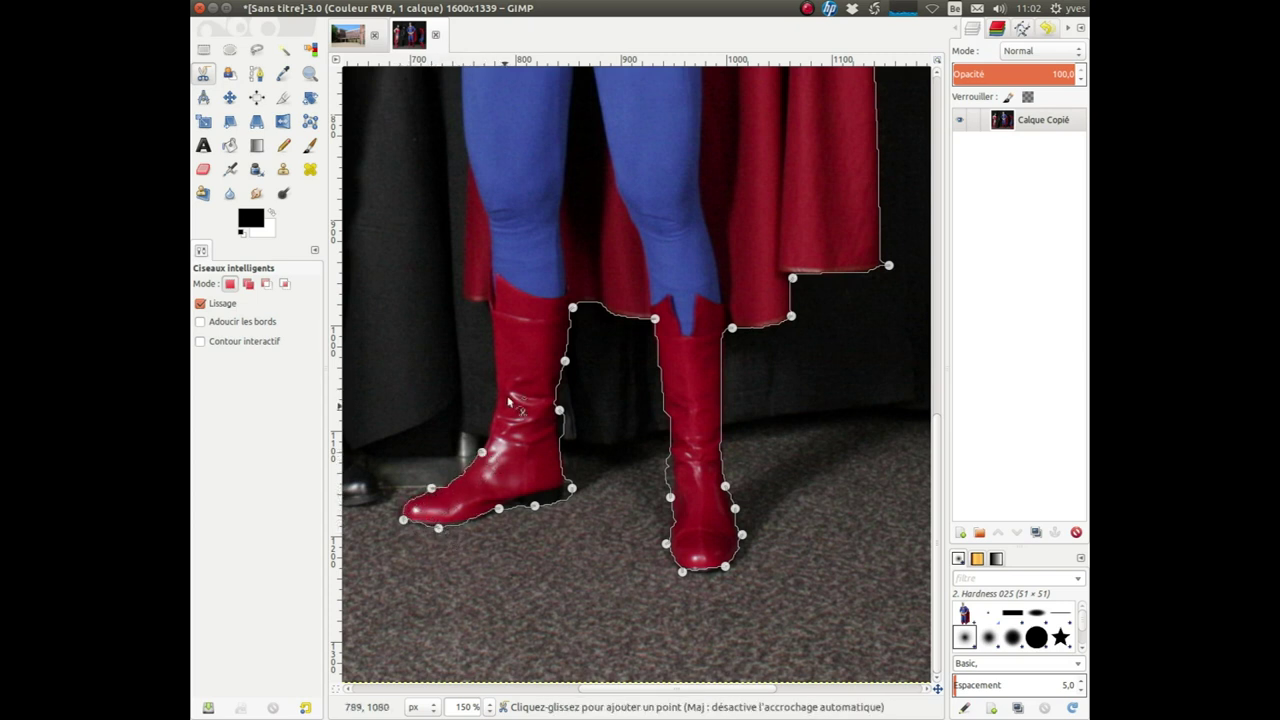
{"action": "left_click", "coordinate": [491, 307]}
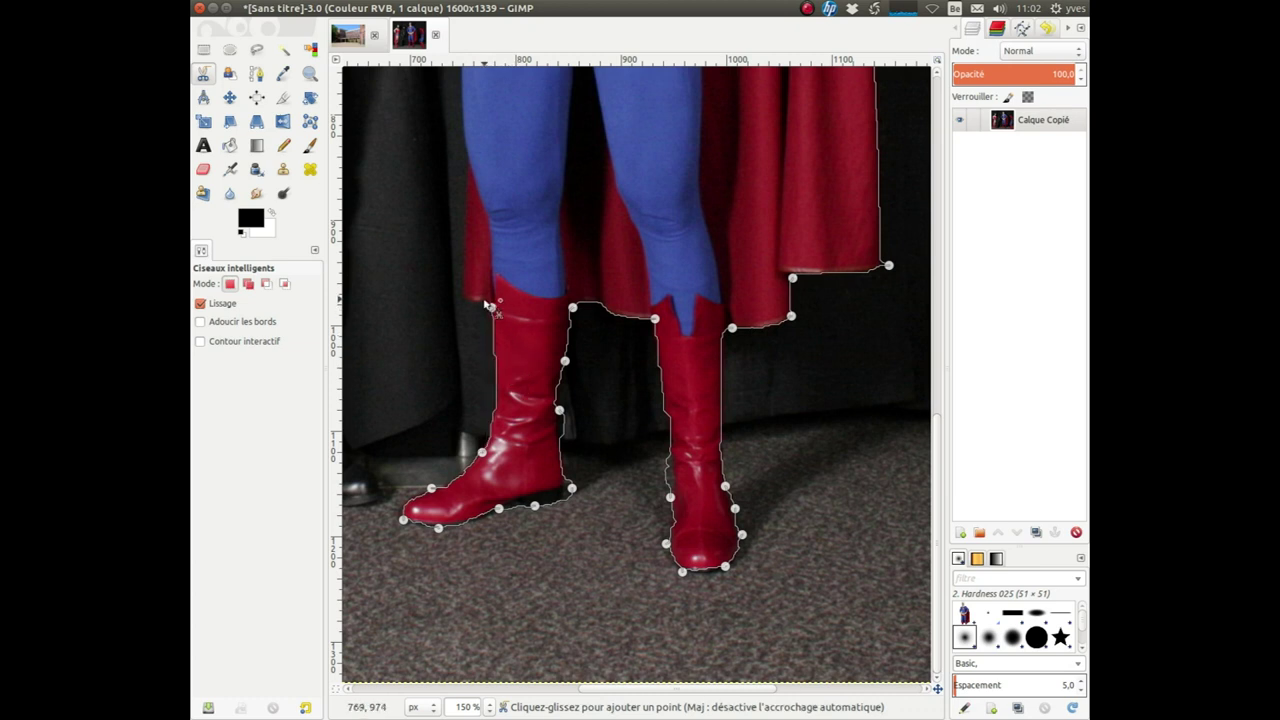
{"action": "left_click", "coordinate": [459, 294]}
{"action": "left_click", "coordinate": [470, 168]}
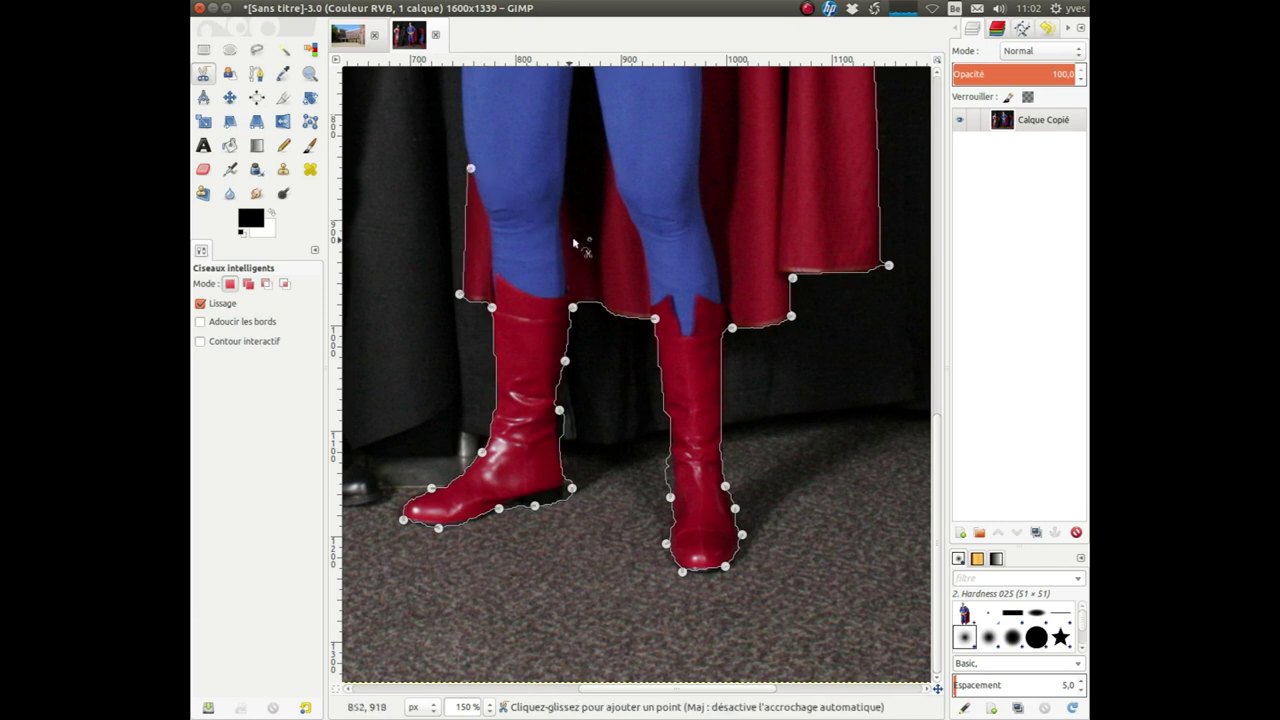
{"action": "scroll", "coordinate": [560, 280], "scroll_direction": "up", "scroll_amount": 5}
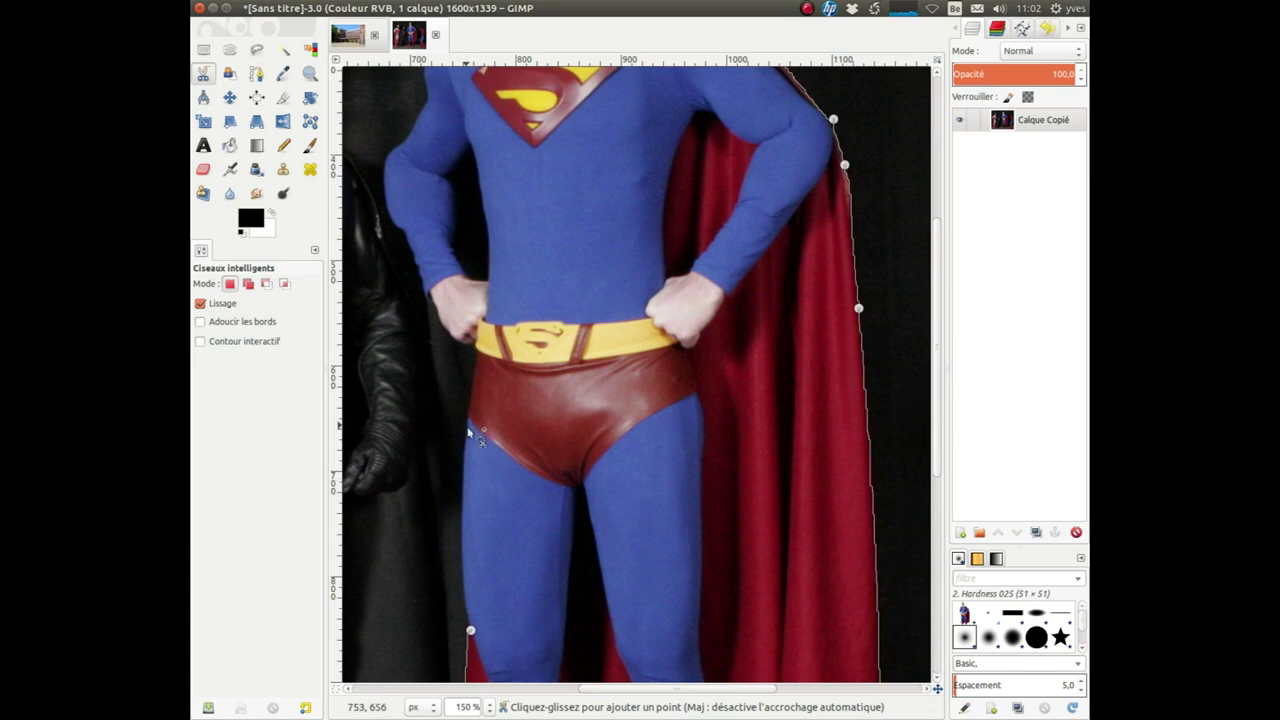
- Extend the outline up the thigh past the belt and along the left hand and arm
{"action": "scroll", "coordinate": [468, 432], "scroll_direction": "down", "scroll_amount": 4}
{"action": "scroll", "coordinate": [474, 306], "scroll_direction": "up", "scroll_amount": 6}
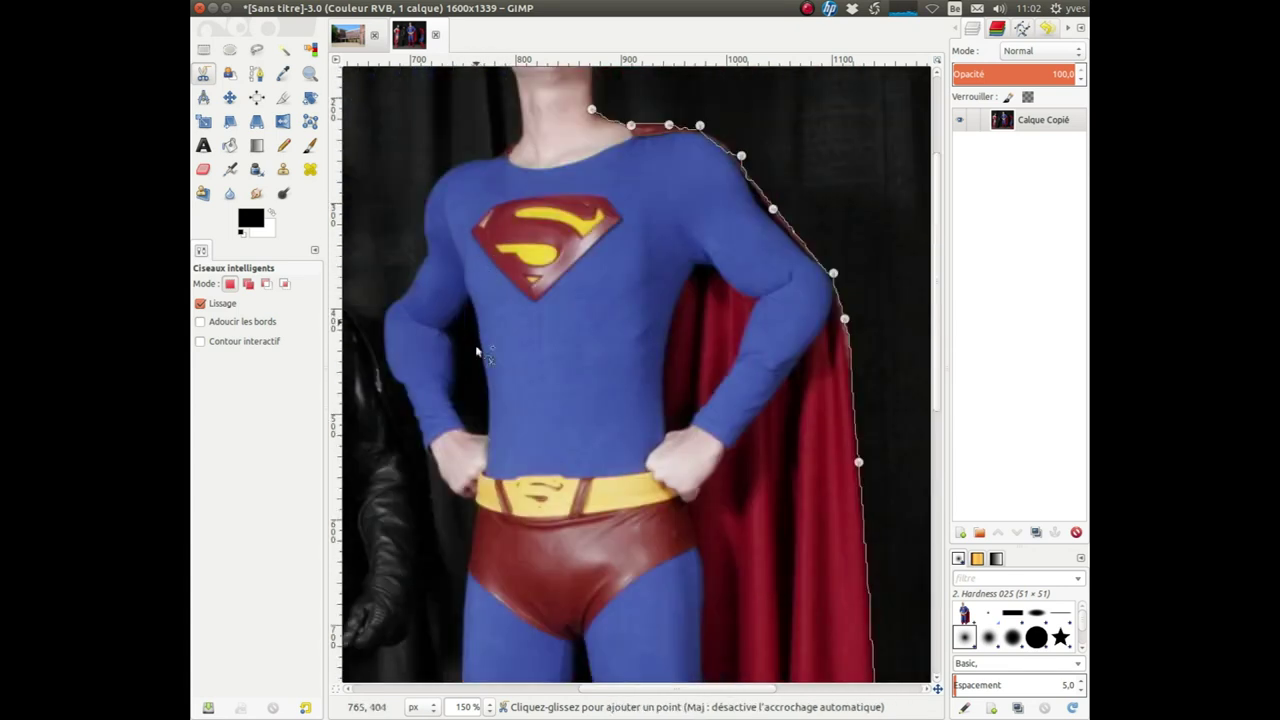
{"action": "left_click", "coordinate": [475, 503]}
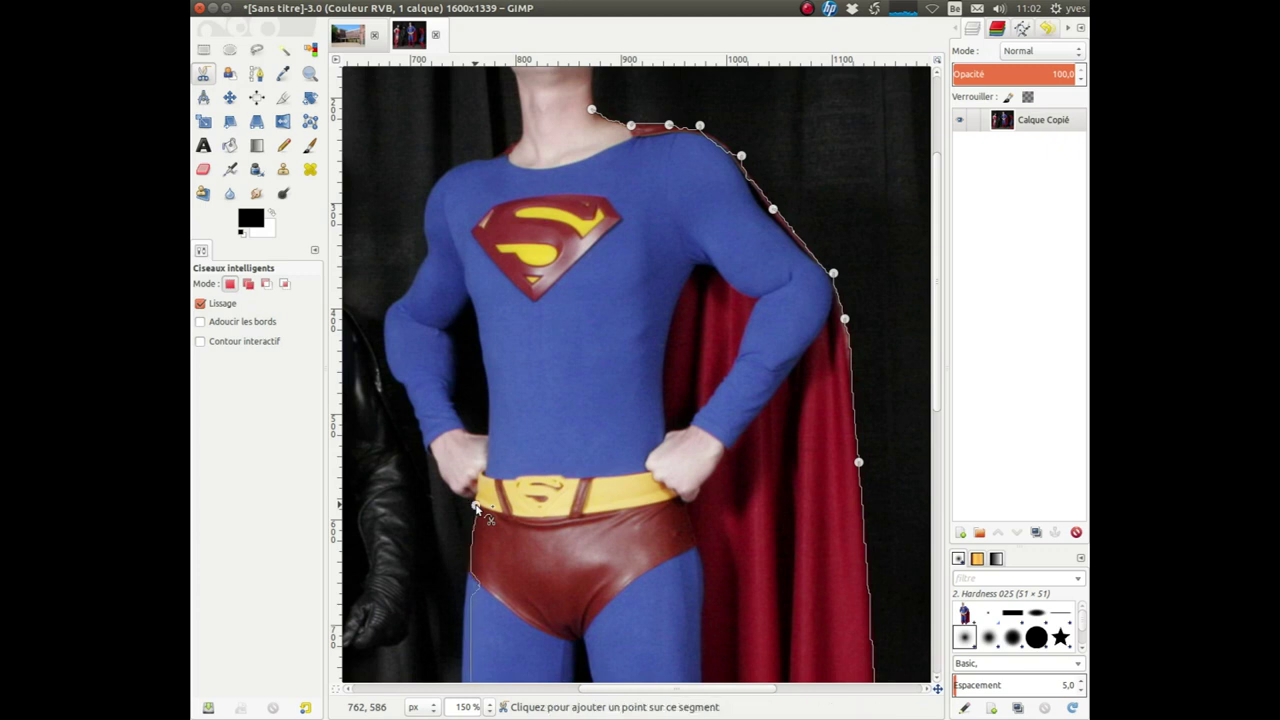
{"action": "scroll", "coordinate": [541, 562], "scroll_direction": "down", "scroll_amount": 3}
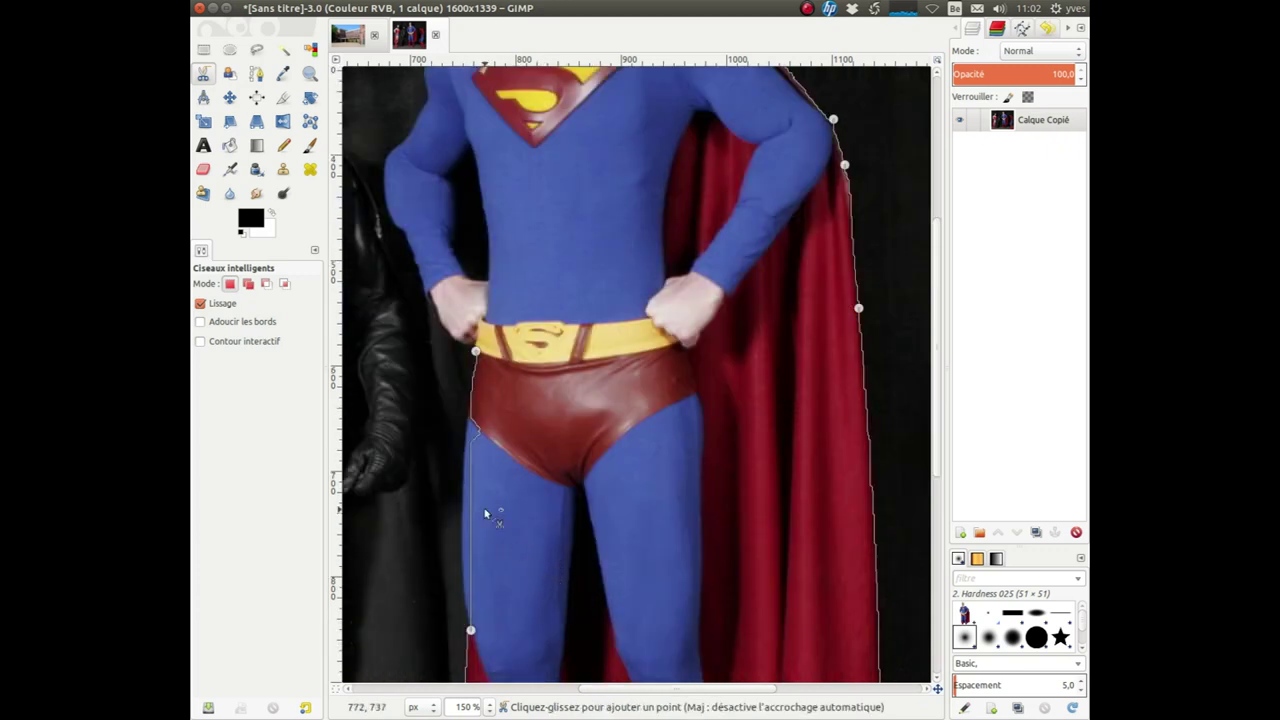
{"action": "left_click_drag", "start_coordinate": [470, 504], "coordinate": [459, 500]}
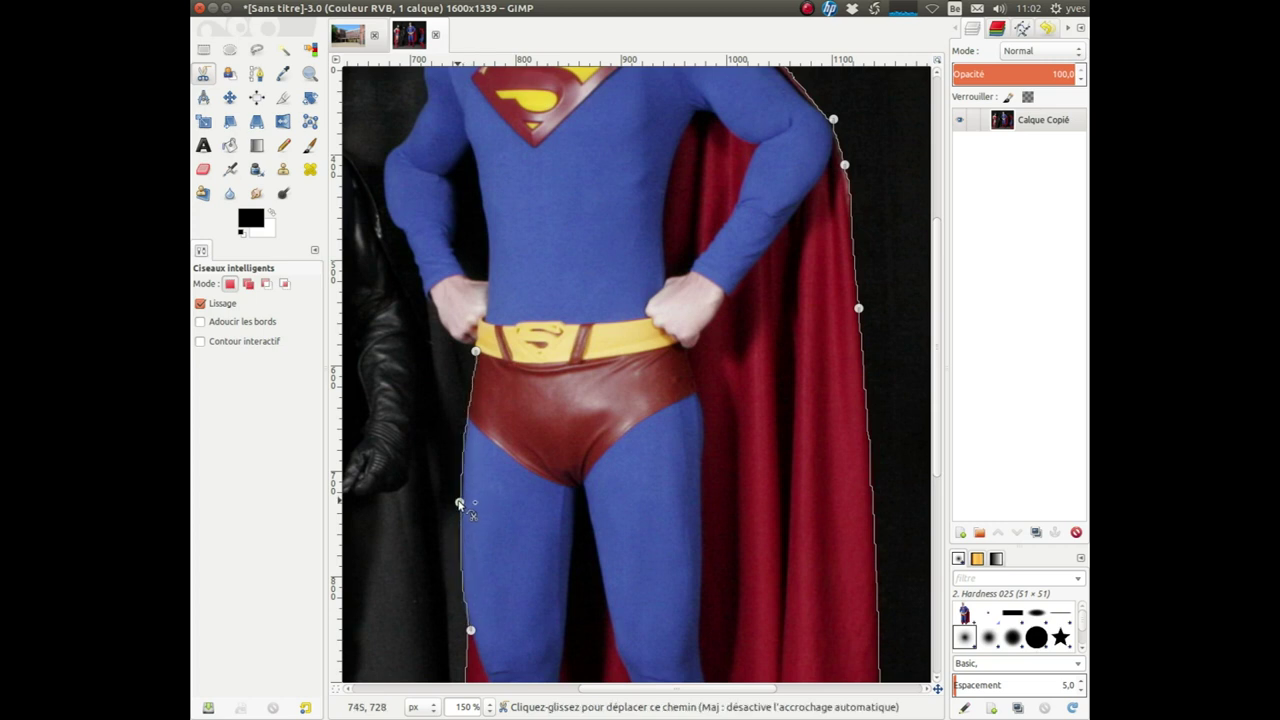
{"action": "left_click", "coordinate": [459, 348]}
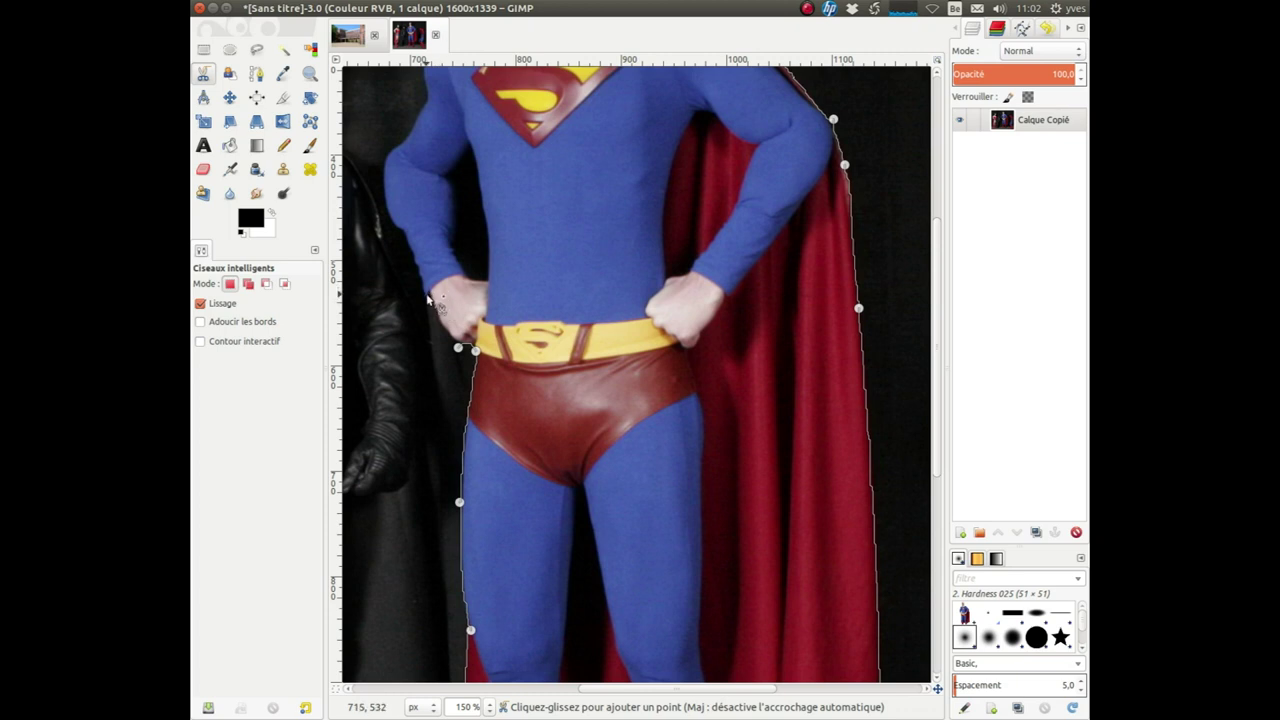
{"action": "left_click", "coordinate": [428, 298]}
{"action": "left_click", "coordinate": [390, 218]}
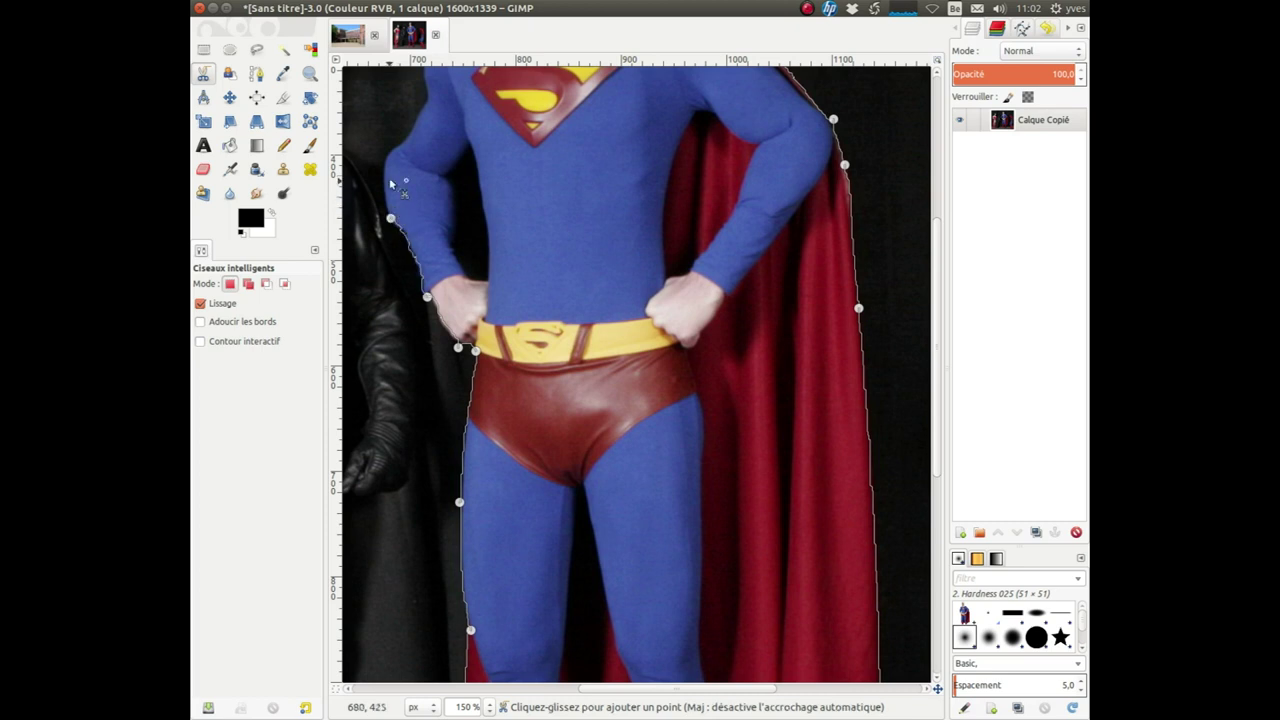
{"action": "left_click", "coordinate": [386, 164]}
{"action": "left_click", "coordinate": [416, 125]}
{"action": "scroll", "coordinate": [466, 245], "scroll_direction": "up", "scroll_amount": 5}
- Trace across the shoulder and collar, up the side of the neck to the chin
{"action": "left_click", "coordinate": [421, 369]}
{"action": "left_click", "coordinate": [448, 324]}
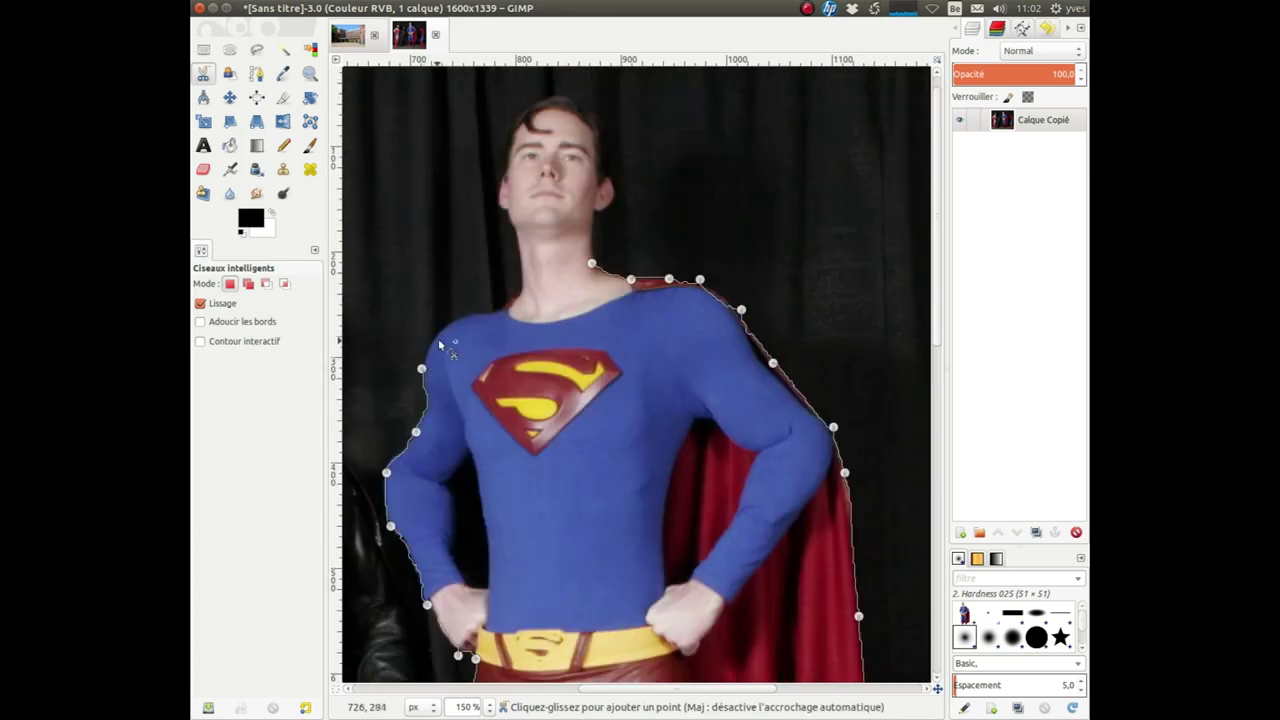
{"action": "left_click", "coordinate": [505, 310]}
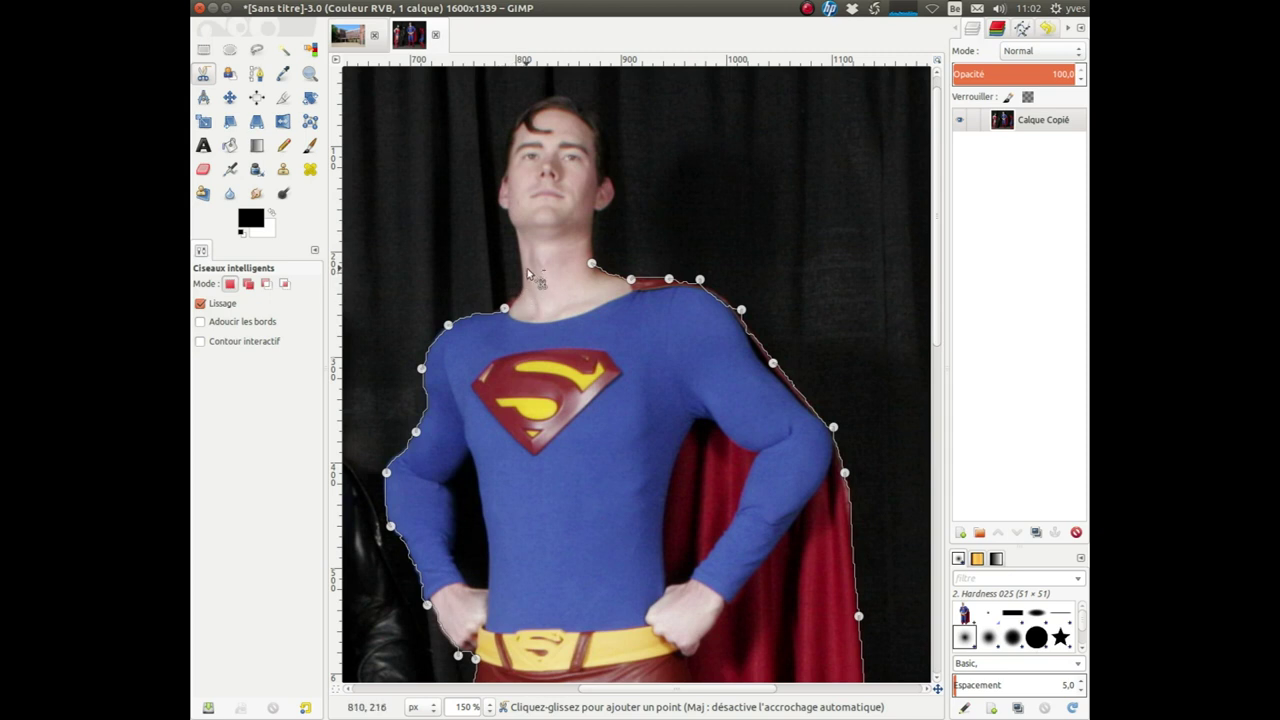
{"action": "left_click", "coordinate": [521, 264]}
{"action": "left_click", "coordinate": [508, 213]}
{"action": "scroll", "coordinate": [486, 190], "scroll_direction": "up", "scroll_amount": 1}
{"action": "scroll", "coordinate": [486, 190], "scroll_direction": "up", "scroll_amount": 2}
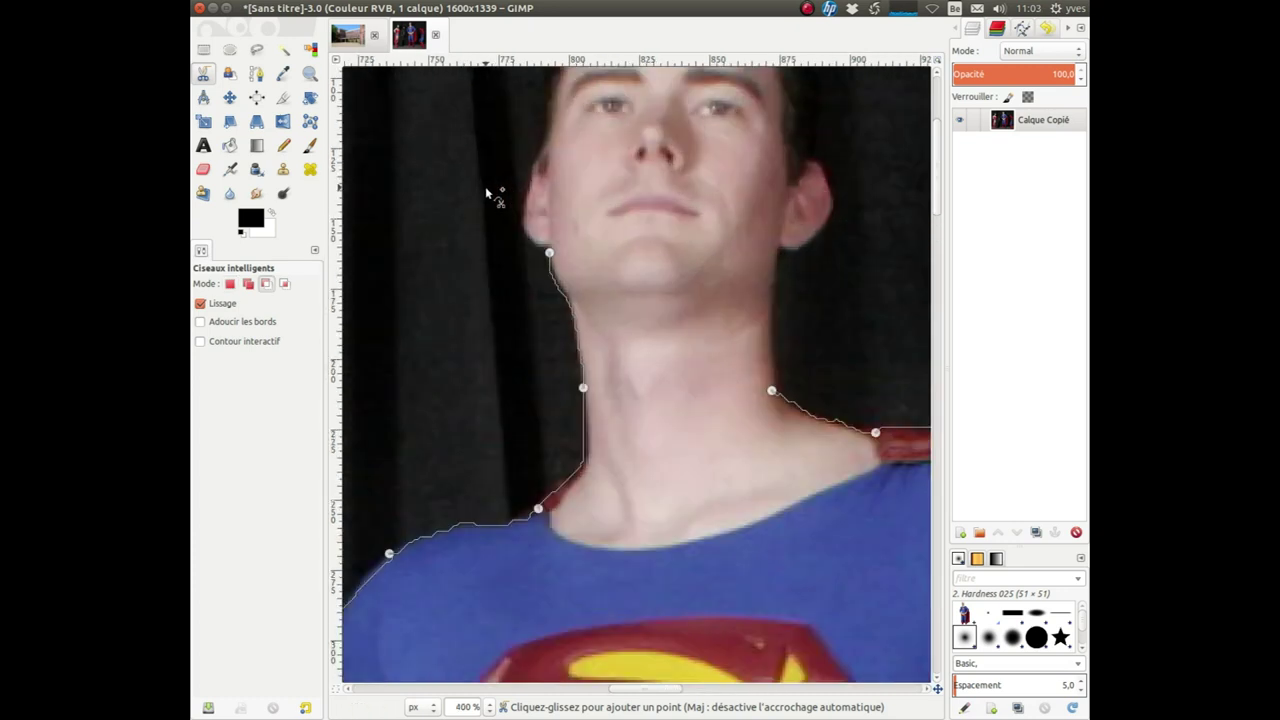
{"action": "scroll", "coordinate": [491, 194], "scroll_direction": "up", "scroll_amount": 2}
- Zoomed to 800%, trace the jaw, chin and up the ear to its top
{"action": "left_click", "coordinate": [575, 297]}
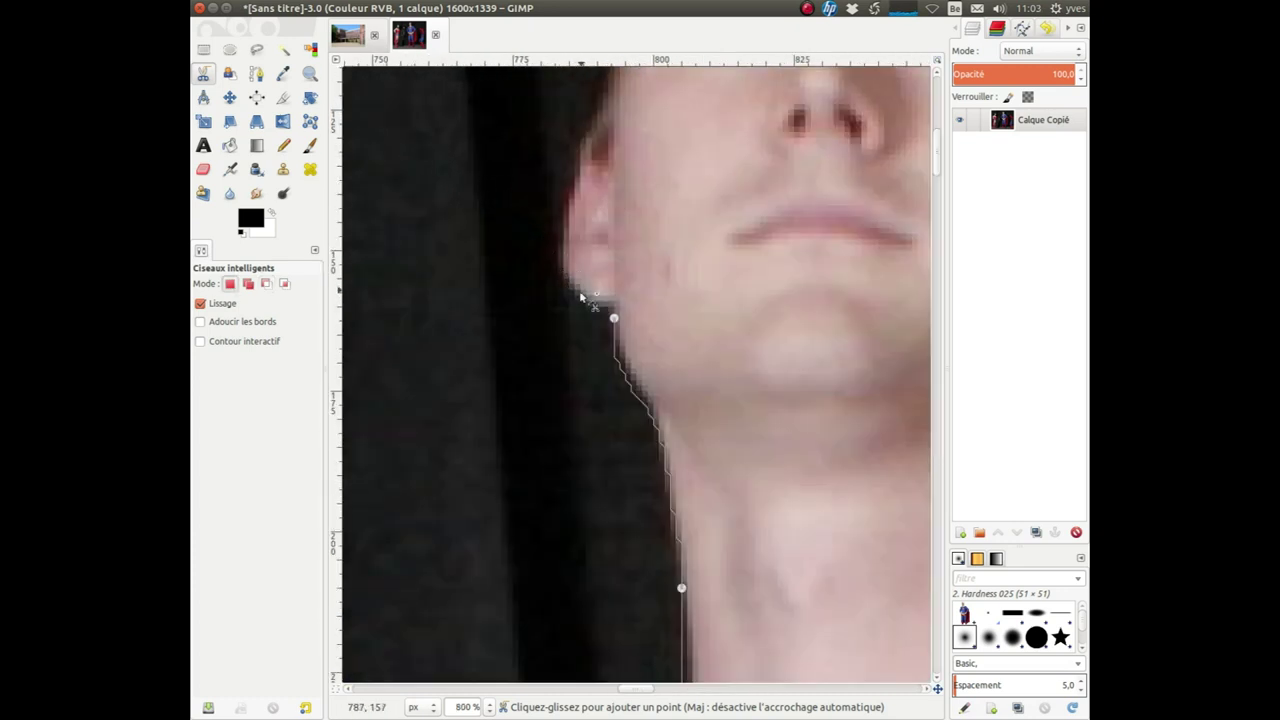
{"action": "scroll", "coordinate": [560, 255], "scroll_direction": "down", "scroll_amount": 3}
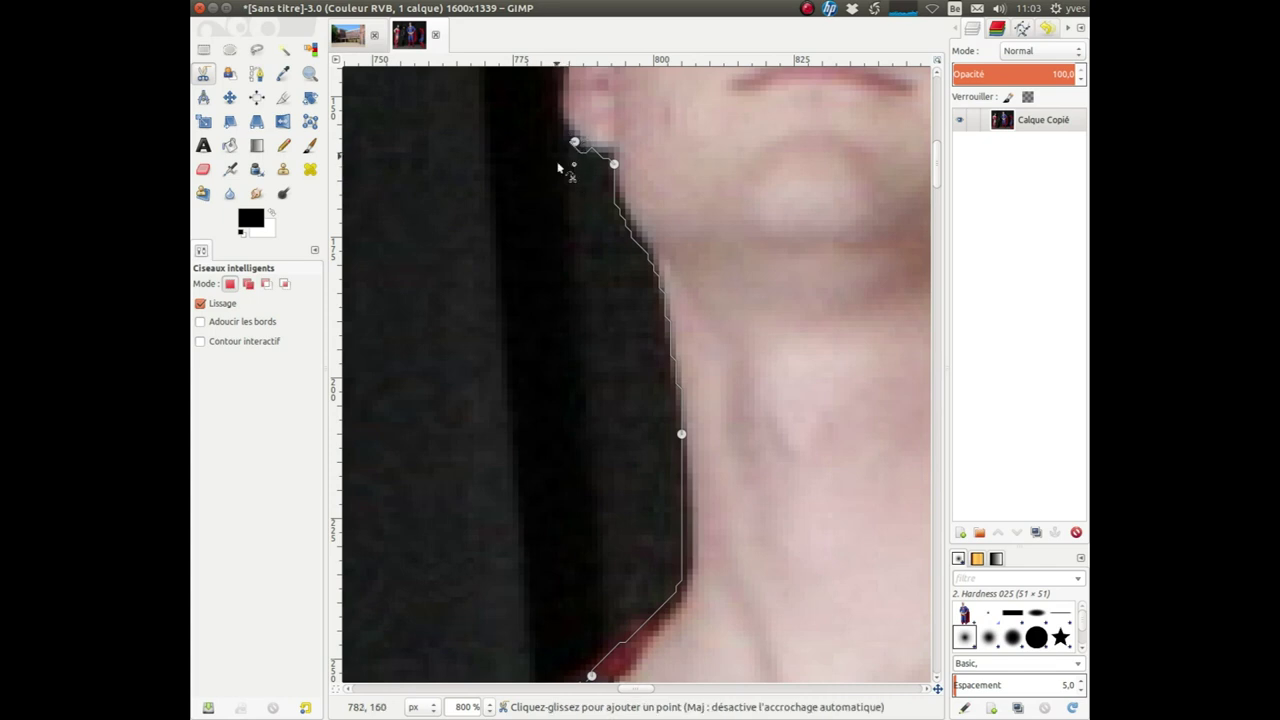
{"action": "scroll", "coordinate": [568, 155], "scroll_direction": "up", "scroll_amount": 6}
{"action": "left_click", "coordinate": [603, 455]}
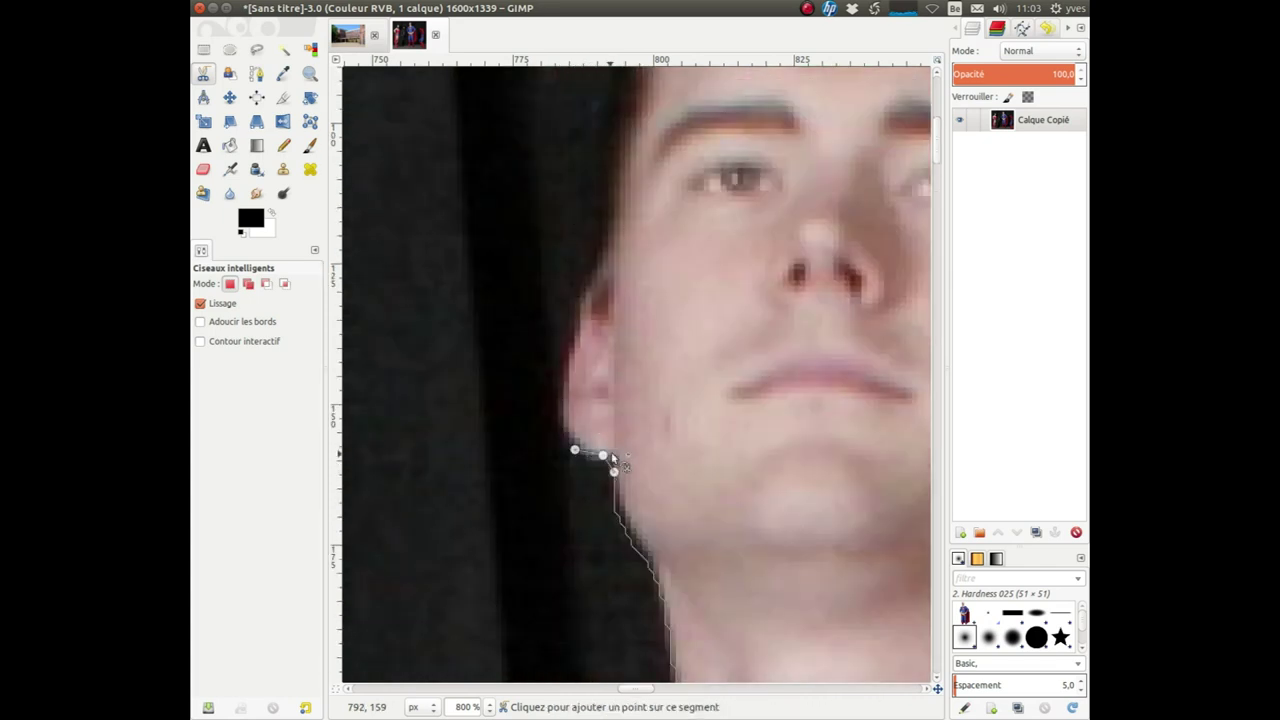
{"action": "left_click", "coordinate": [563, 406]}
{"action": "left_click_drag", "start_coordinate": [558, 439], "coordinate": [565, 433]}
{"action": "left_click", "coordinate": [564, 354]}
{"action": "left_click", "coordinate": [575, 306]}
{"action": "left_click", "coordinate": [570, 326]}
{"action": "left_click", "coordinate": [597, 263]}
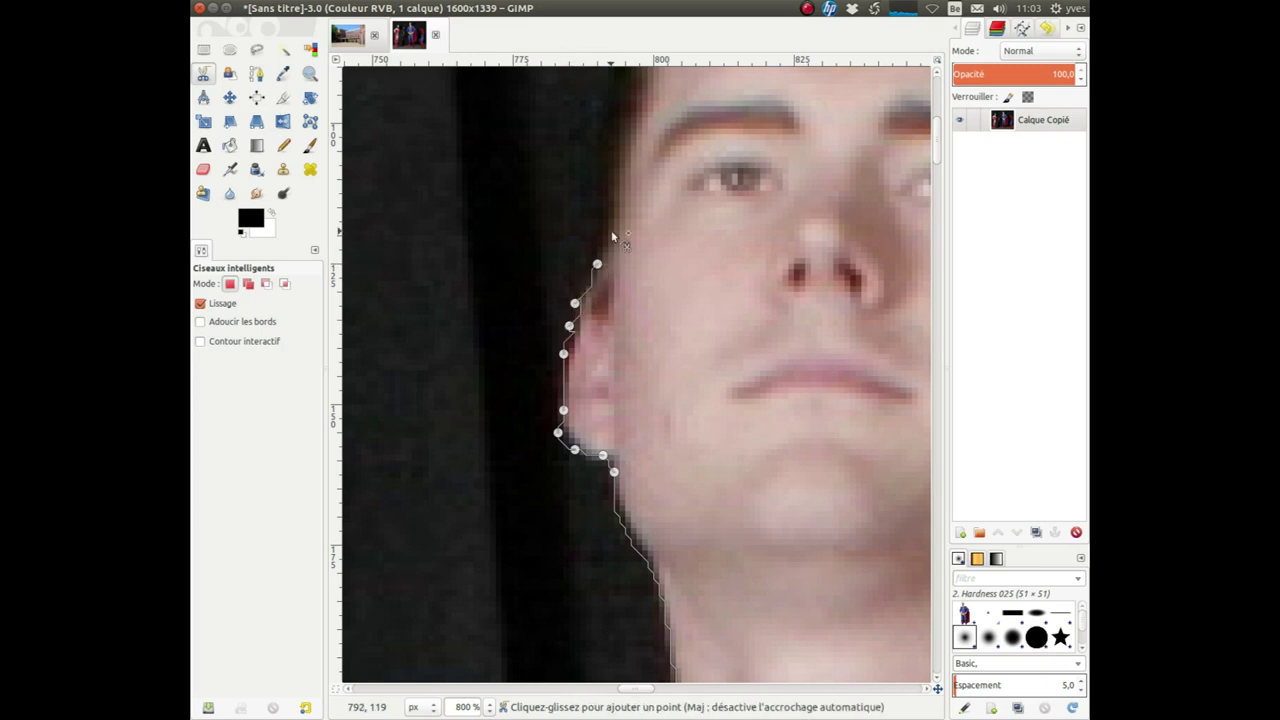
{"action": "scroll", "coordinate": [620, 238], "scroll_direction": "up", "scroll_amount": 5}
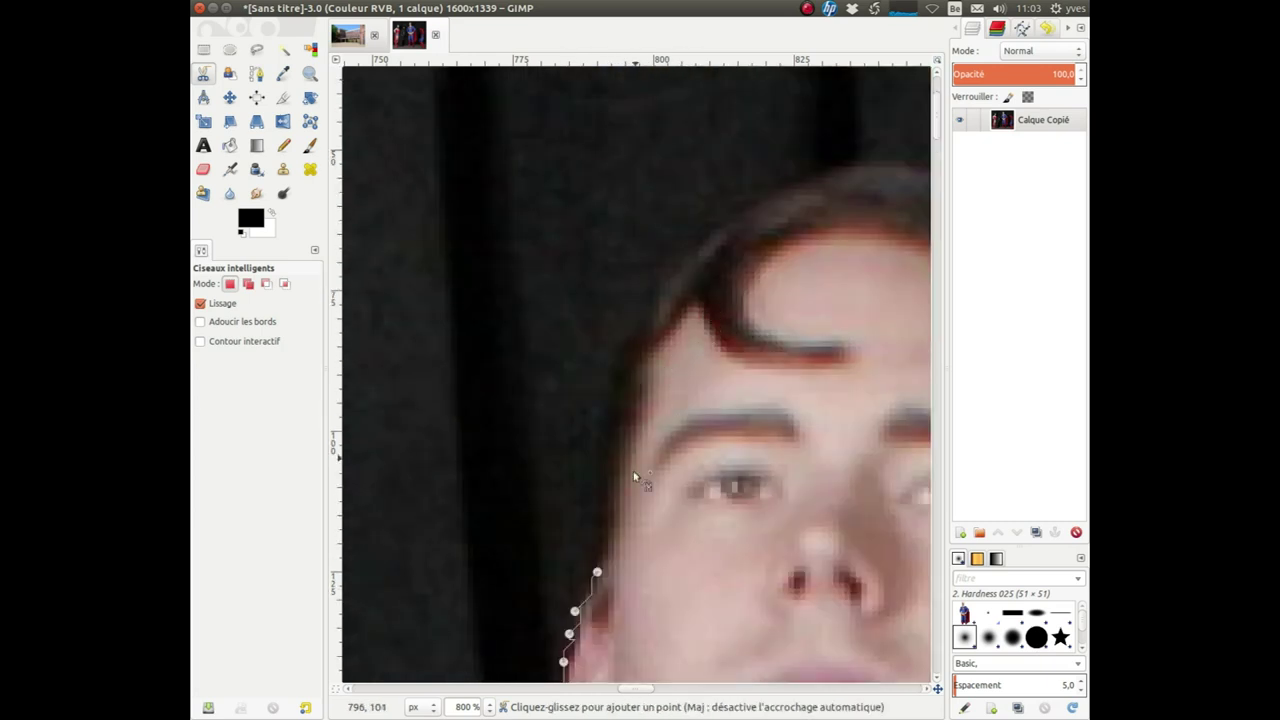
- Continue the outline past the temple along the hairline to the top of the hair
{"action": "left_click", "coordinate": [581, 555]}
{"action": "left_click", "coordinate": [586, 427]}
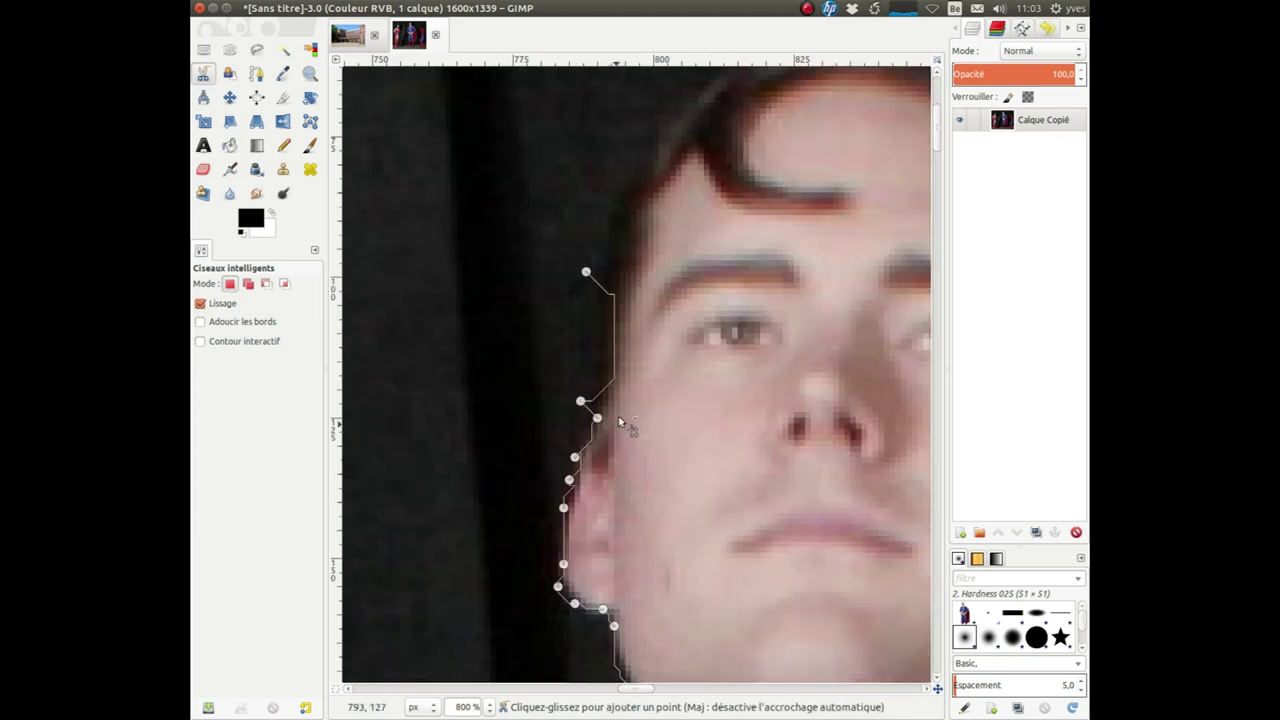
{"action": "left_click_drag", "start_coordinate": [616, 487], "coordinate": [553, 466]}
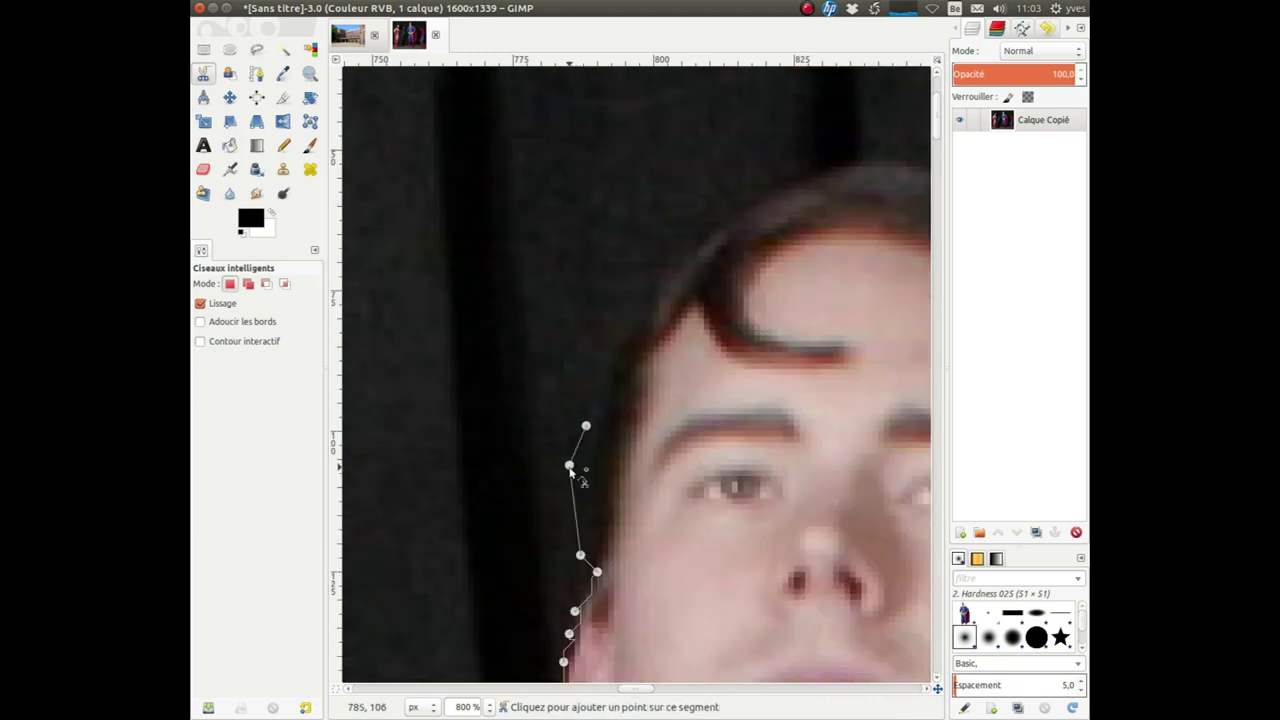
{"action": "left_click_drag", "start_coordinate": [558, 466], "coordinate": [552, 465]}
{"action": "left_click", "coordinate": [591, 398]}
{"action": "left_click", "coordinate": [647, 347]}
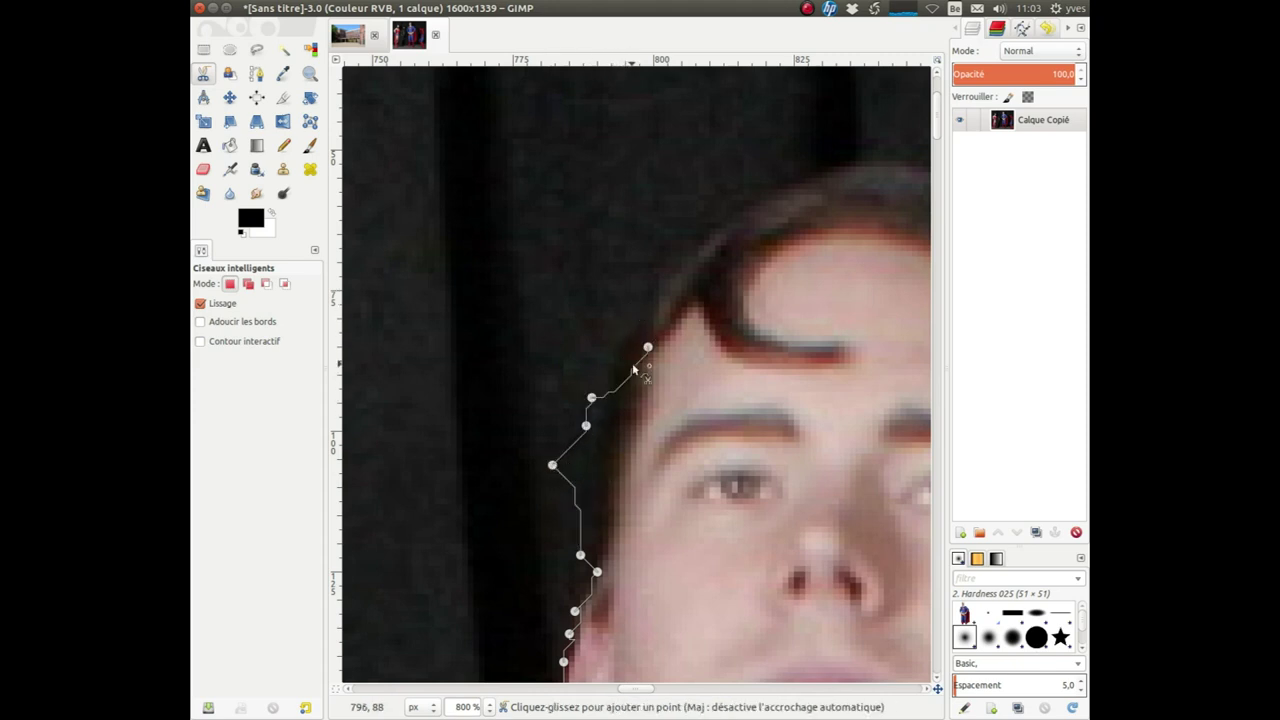
{"action": "left_click", "coordinate": [632, 272]}
{"action": "left_click_drag", "start_coordinate": [632, 272], "coordinate": [659, 235]}
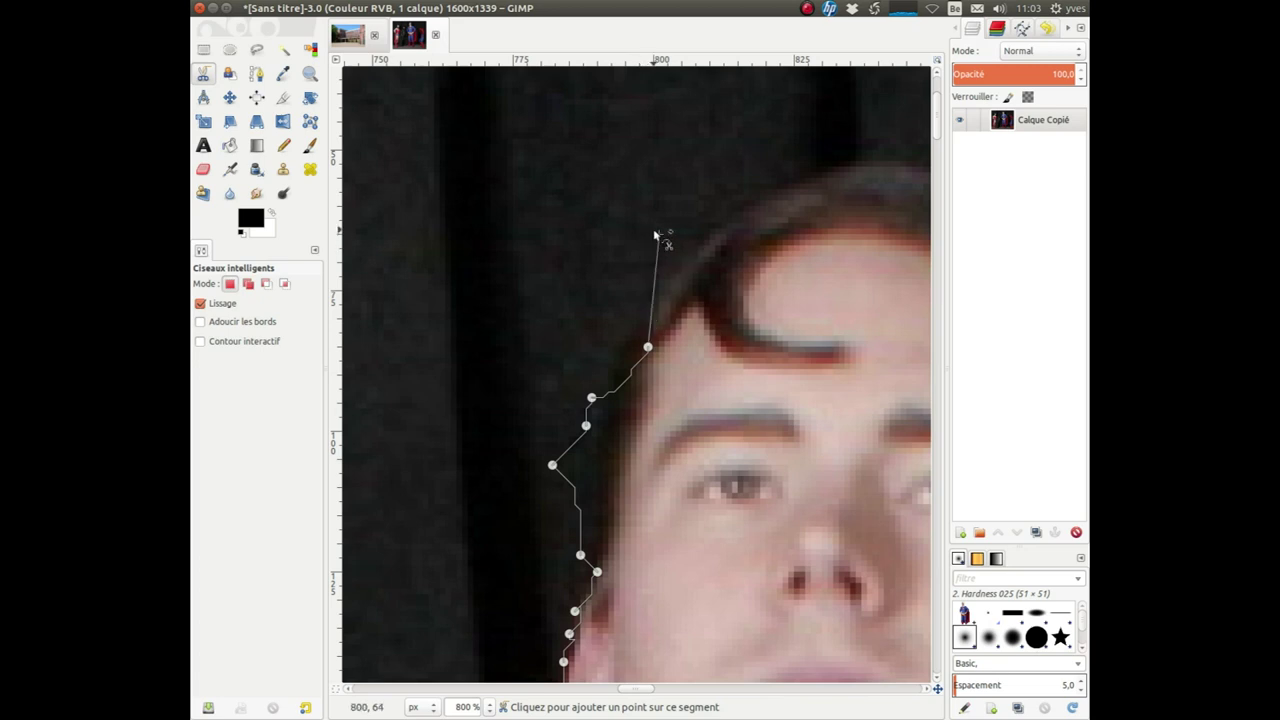
{"action": "left_click", "coordinate": [754, 189]}
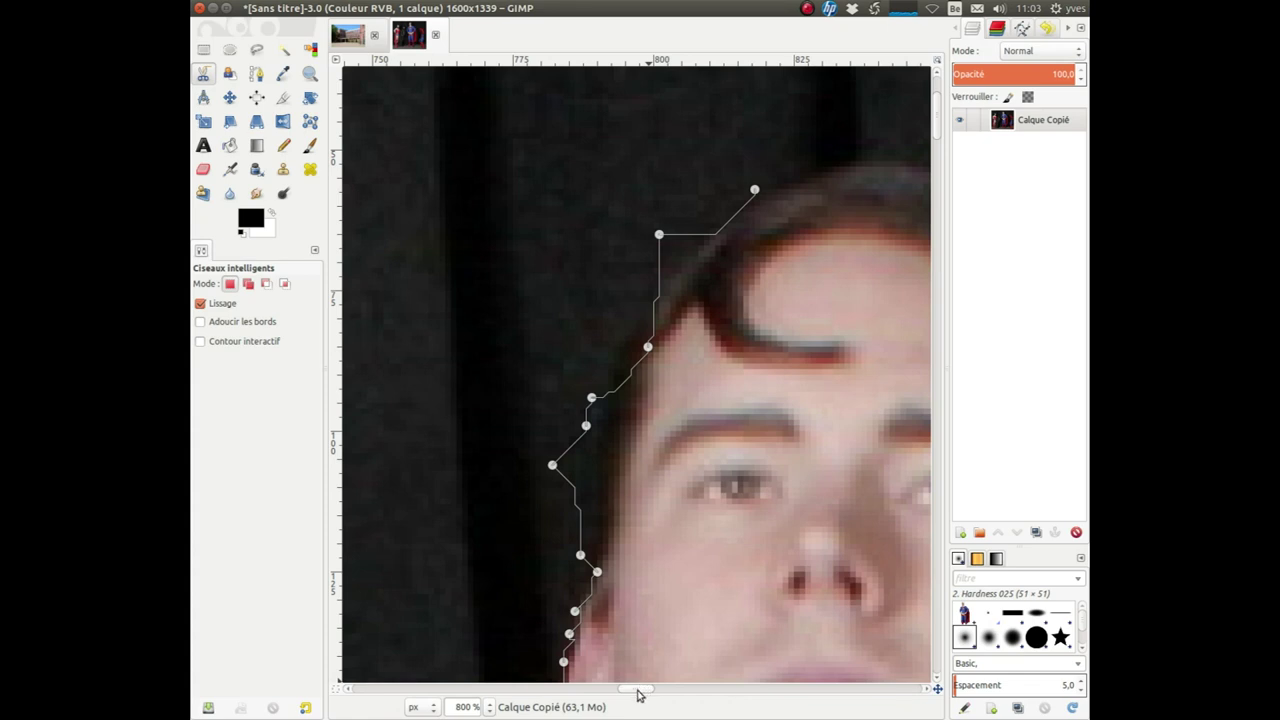
{"action": "left_click_drag", "start_coordinate": [640, 694], "coordinate": [655, 692]}
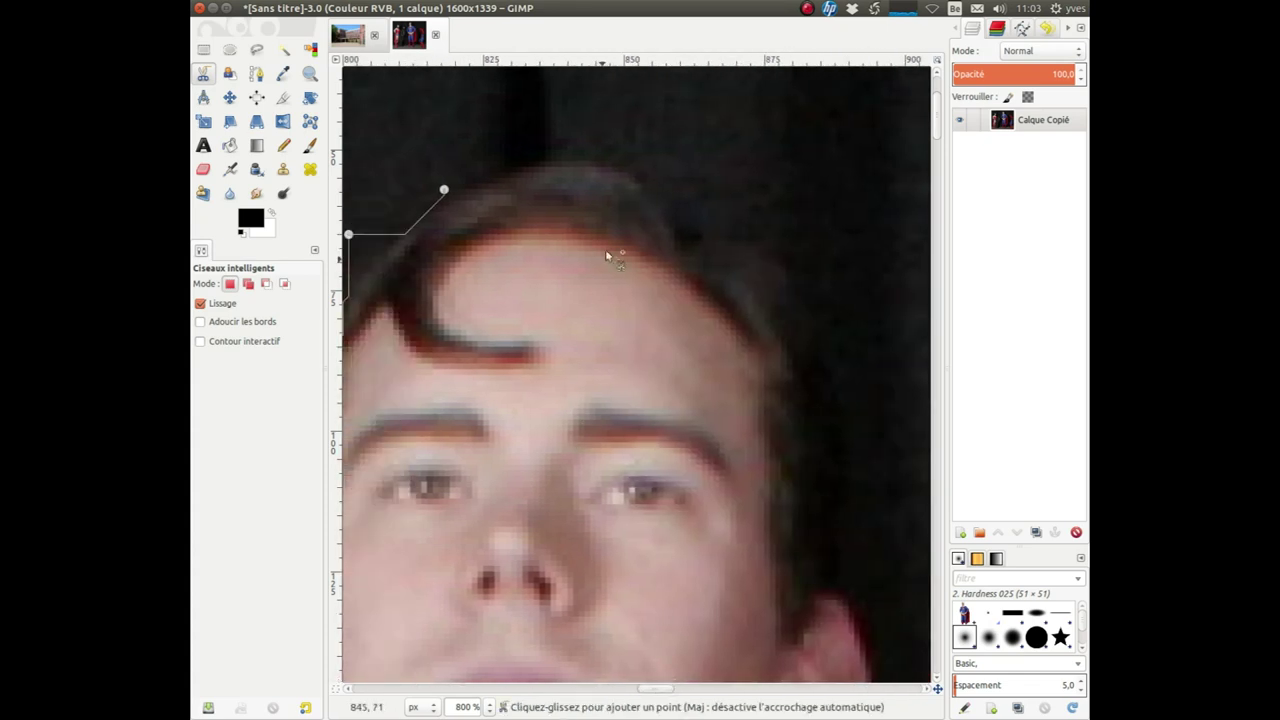
- Trace across the top of the head and down the hair's right side toward the ear
{"action": "left_click", "coordinate": [567, 161]}
{"action": "left_click", "coordinate": [635, 178]}
{"action": "left_click", "coordinate": [680, 194]}
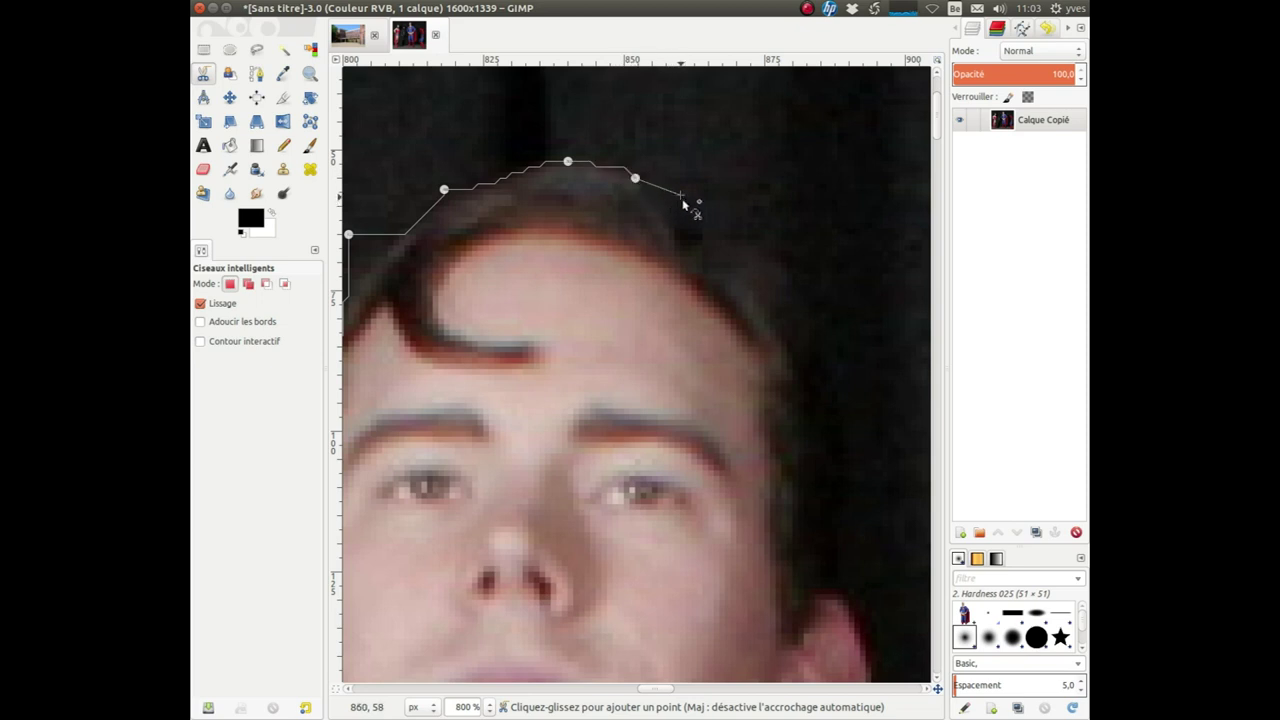
{"action": "left_click", "coordinate": [725, 240]}
{"action": "left_click", "coordinate": [758, 285]}
{"action": "left_click", "coordinate": [792, 375]}
{"action": "left_click", "coordinate": [826, 448]}
{"action": "left_click", "coordinate": [837, 538]}
{"action": "left_click", "coordinate": [832, 577]}
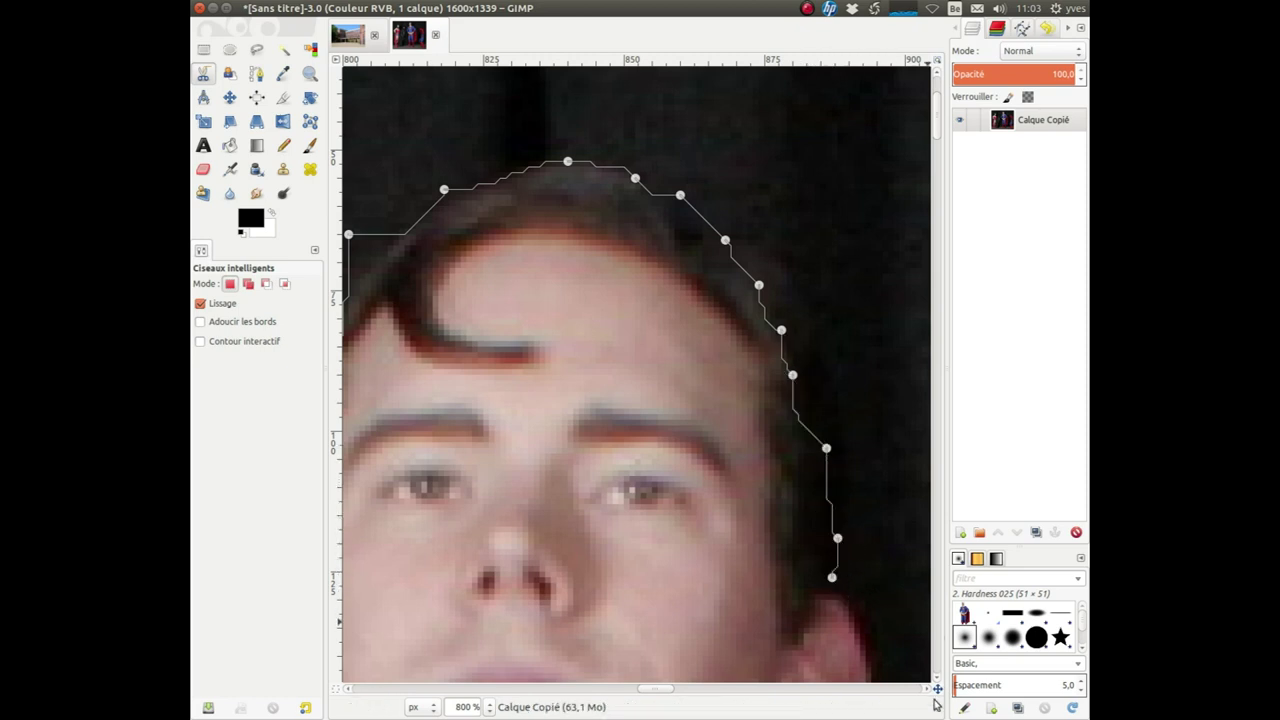
- Zoom out, then trace around the right ear and down the side of the neck
{"action": "scroll", "coordinate": [938, 682], "scroll_direction": "down", "scroll_amount": 1}
{"action": "scroll", "coordinate": [938, 682], "scroll_direction": "down", "scroll_amount": 1}
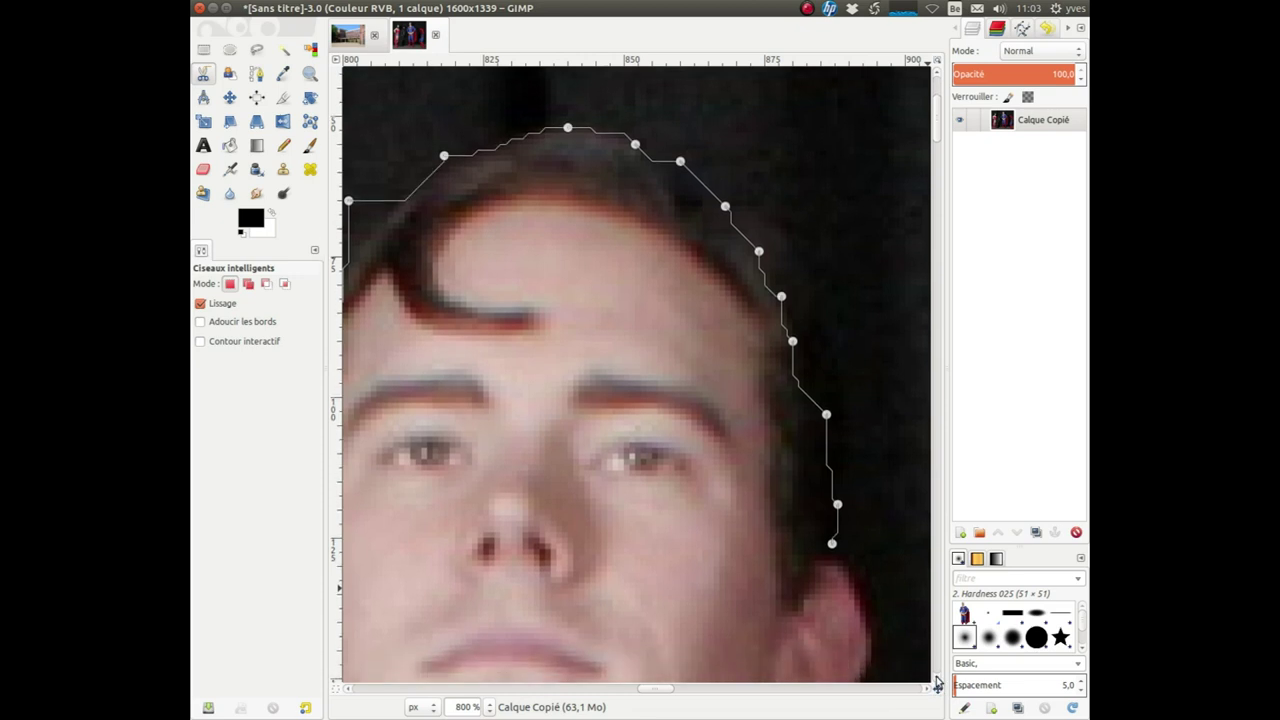
{"action": "scroll", "coordinate": [938, 682], "scroll_direction": "down", "scroll_amount": 1}
{"action": "scroll", "coordinate": [938, 682], "scroll_direction": "down", "scroll_amount": 1}
{"action": "scroll", "coordinate": [938, 682], "scroll_direction": "down", "scroll_amount": 1}
{"action": "scroll", "coordinate": [938, 682], "scroll_direction": "down", "scroll_amount": 1}
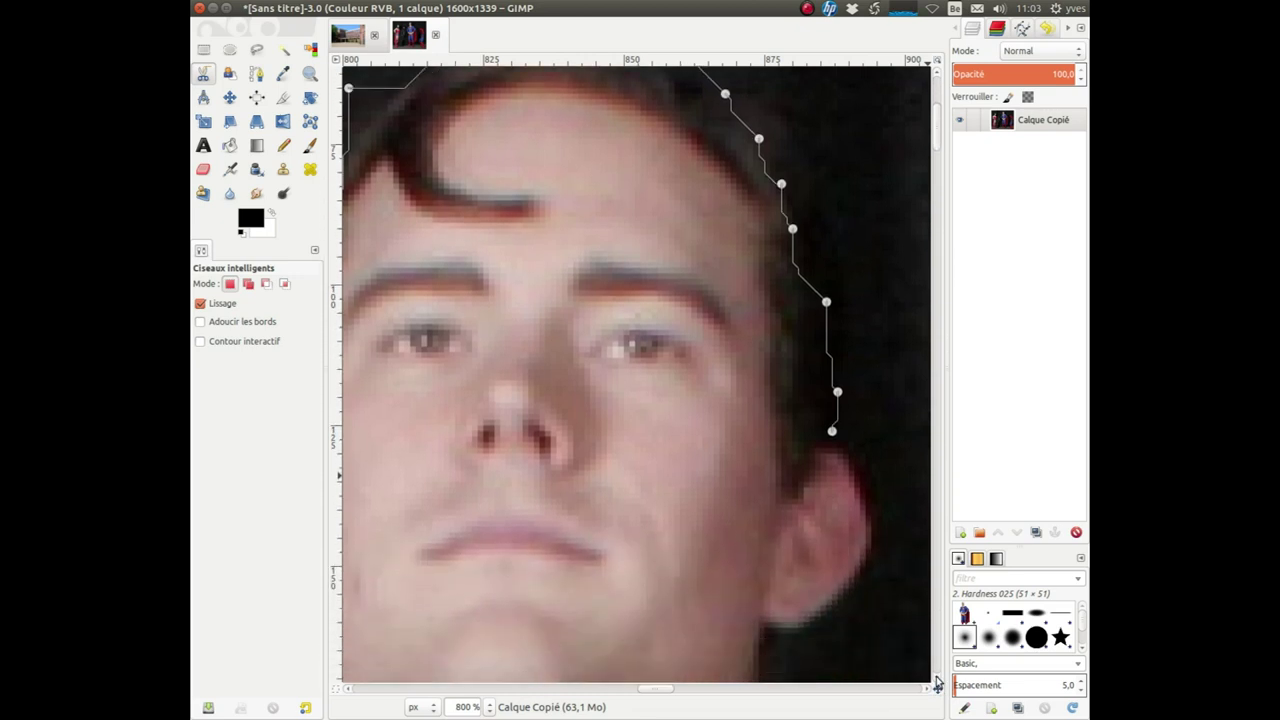
{"action": "scroll", "coordinate": [938, 682], "scroll_direction": "down", "scroll_amount": 1}
{"action": "scroll", "coordinate": [938, 682], "scroll_direction": "down", "scroll_amount": 1}
{"action": "scroll", "coordinate": [938, 682], "scroll_direction": "down", "scroll_amount": 1}
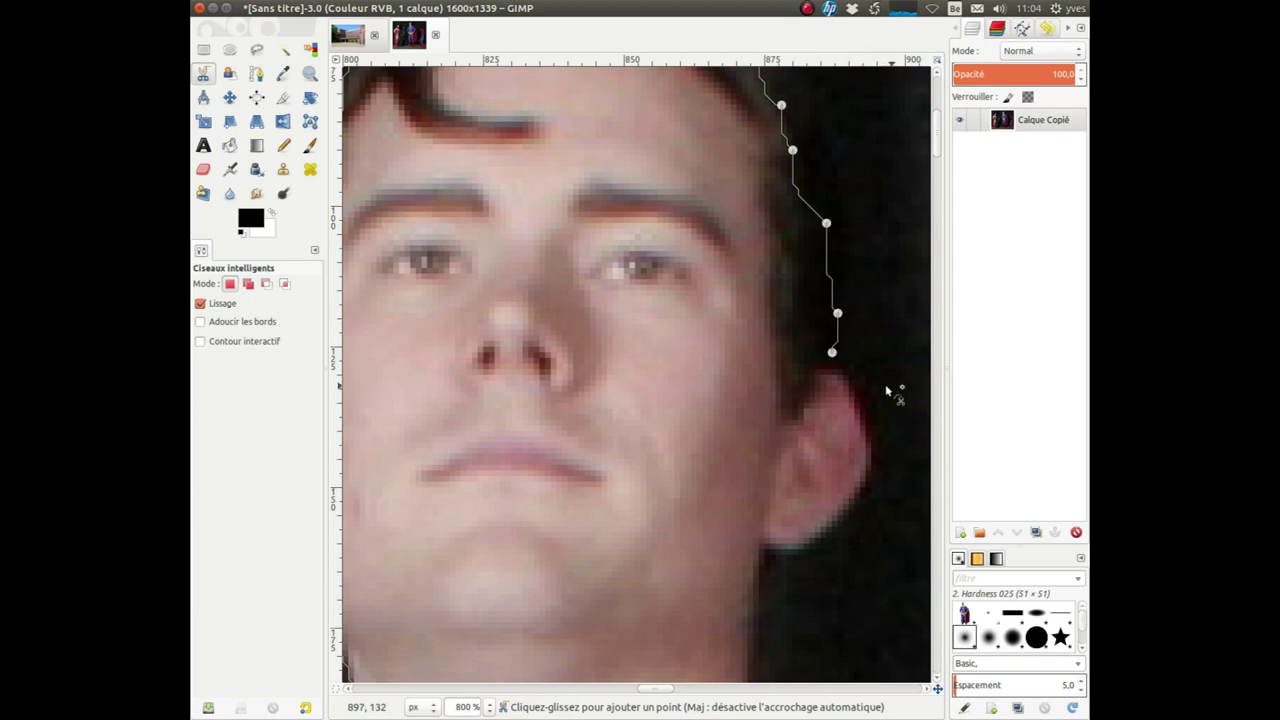
{"action": "scroll", "coordinate": [853, 385], "scroll_direction": "down", "scroll_amount": 8}
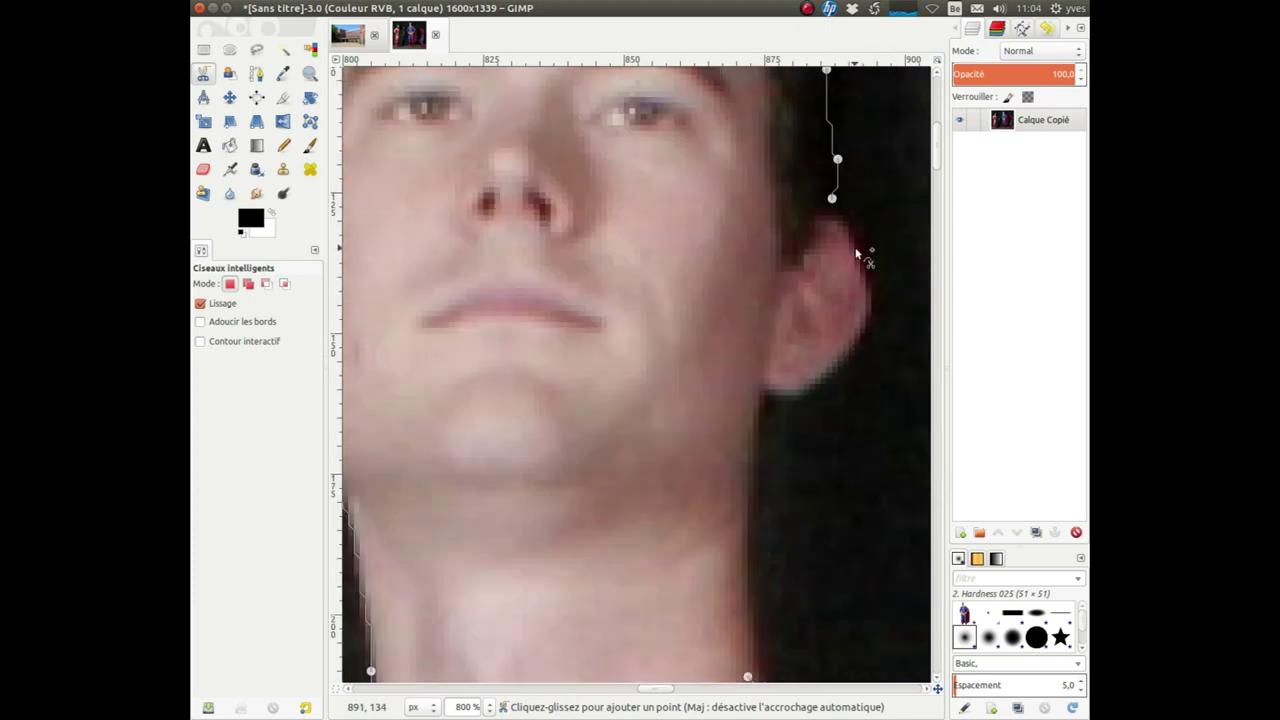
{"action": "left_click", "coordinate": [860, 249]}
{"action": "left_click", "coordinate": [871, 289]}
{"action": "left_click", "coordinate": [865, 328]}
{"action": "left_click", "coordinate": [843, 356]}
{"action": "left_click", "coordinate": [815, 384]}
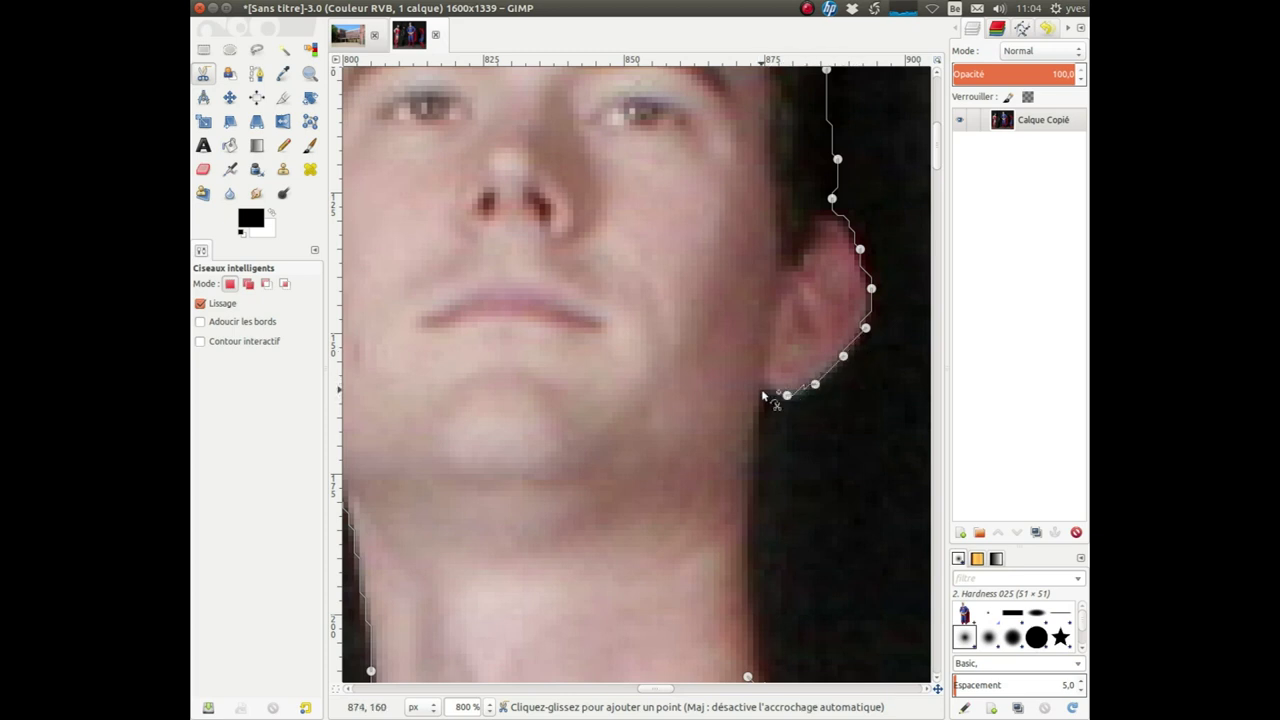
{"action": "left_click", "coordinate": [752, 538]}
- Add a final neck anchor, close the loop at the first point, and convert it to a selection
{"action": "scroll", "coordinate": [765, 580], "scroll_direction": "down", "scroll_amount": 3}
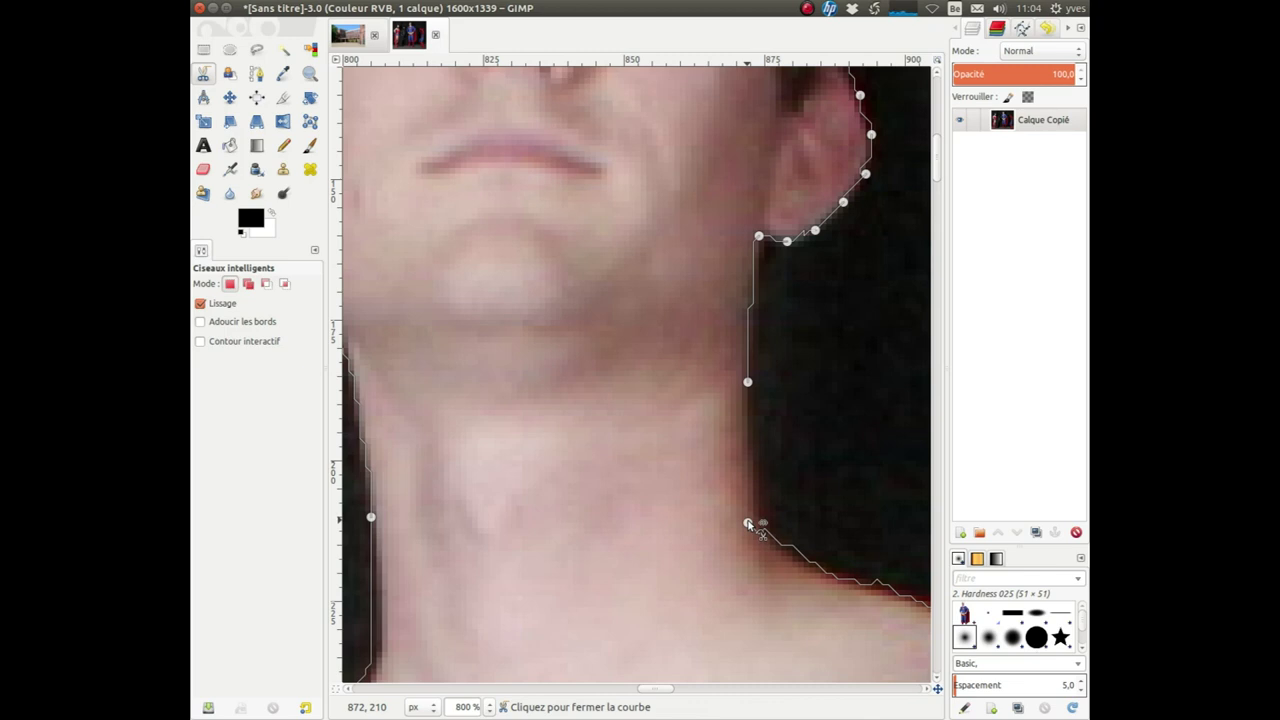
{"action": "left_click", "coordinate": [755, 457]}
{"action": "left_click", "coordinate": [748, 524]}
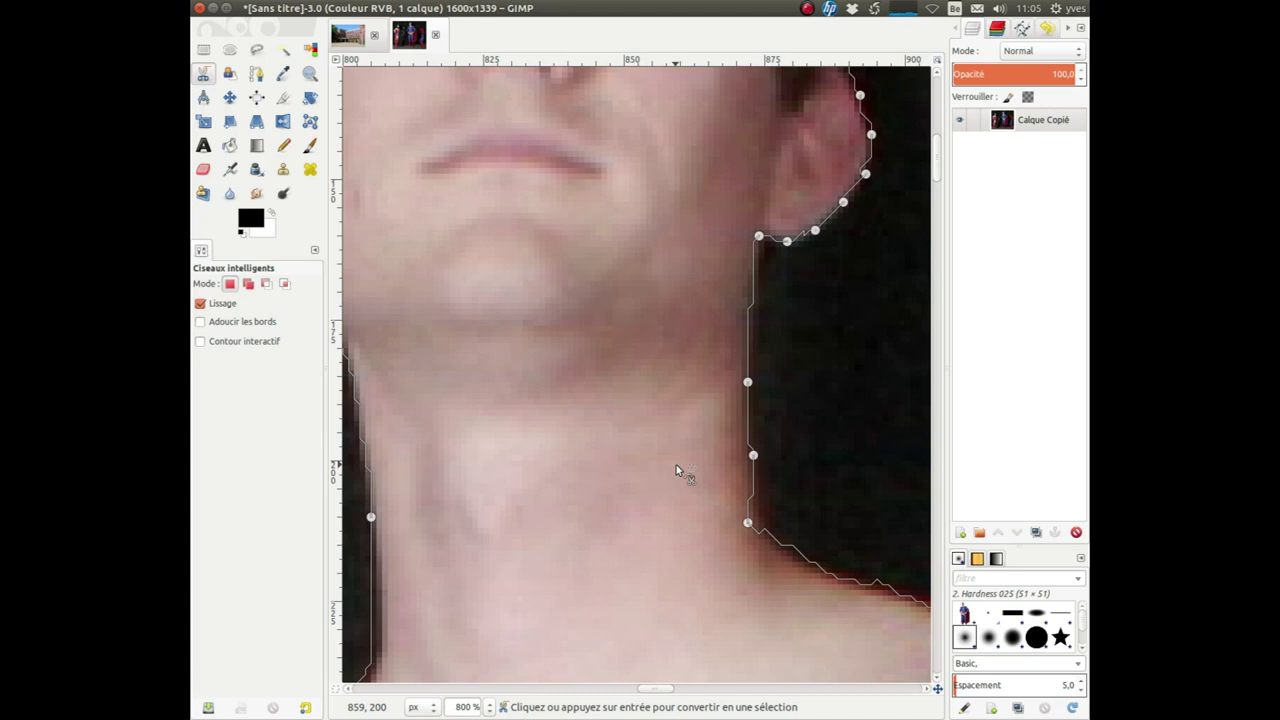
{"action": "left_click", "coordinate": [676, 464]}
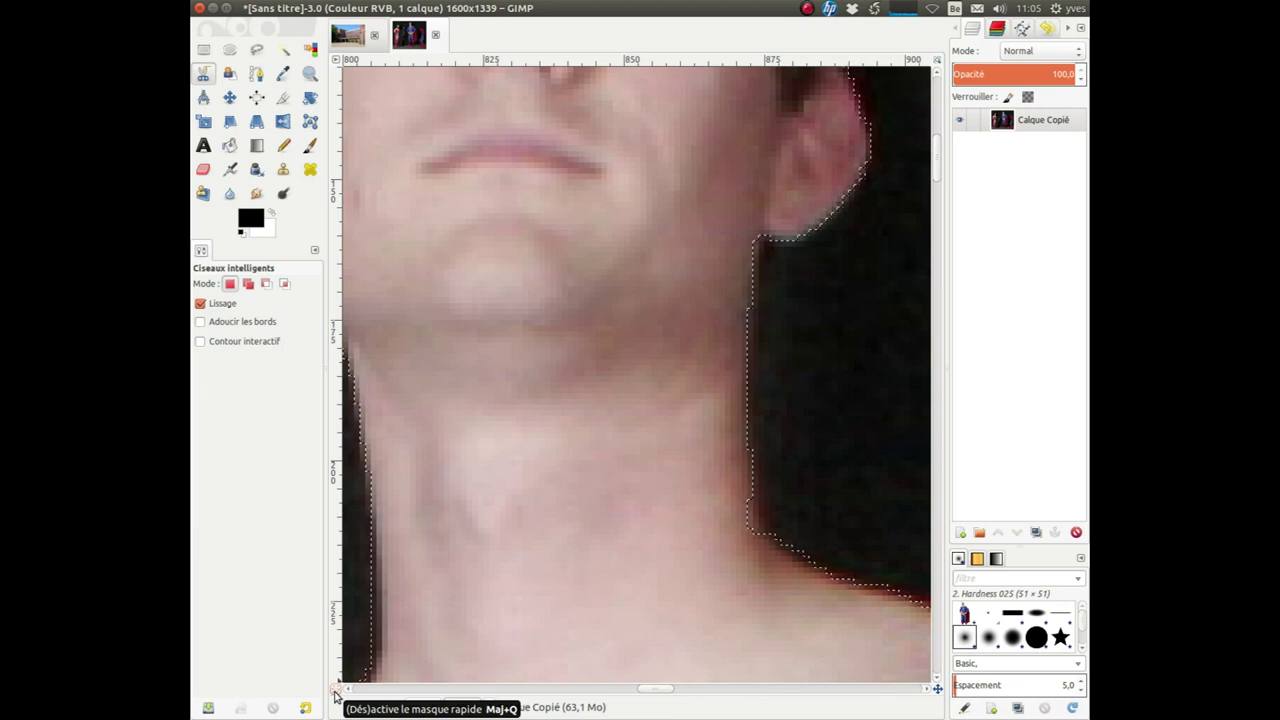
{"action": "left_click", "coordinate": [336, 690]}
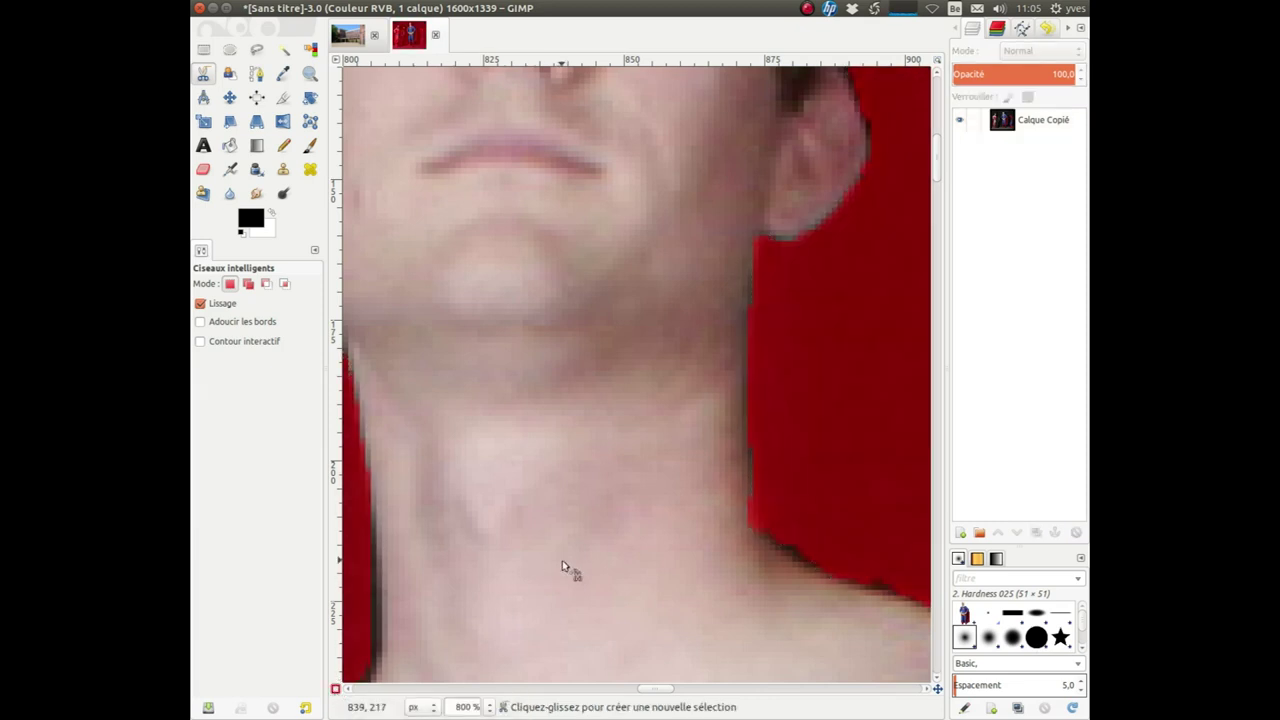
{"action": "scroll", "coordinate": [594, 460], "scroll_direction": "down", "scroll_amount": 3}
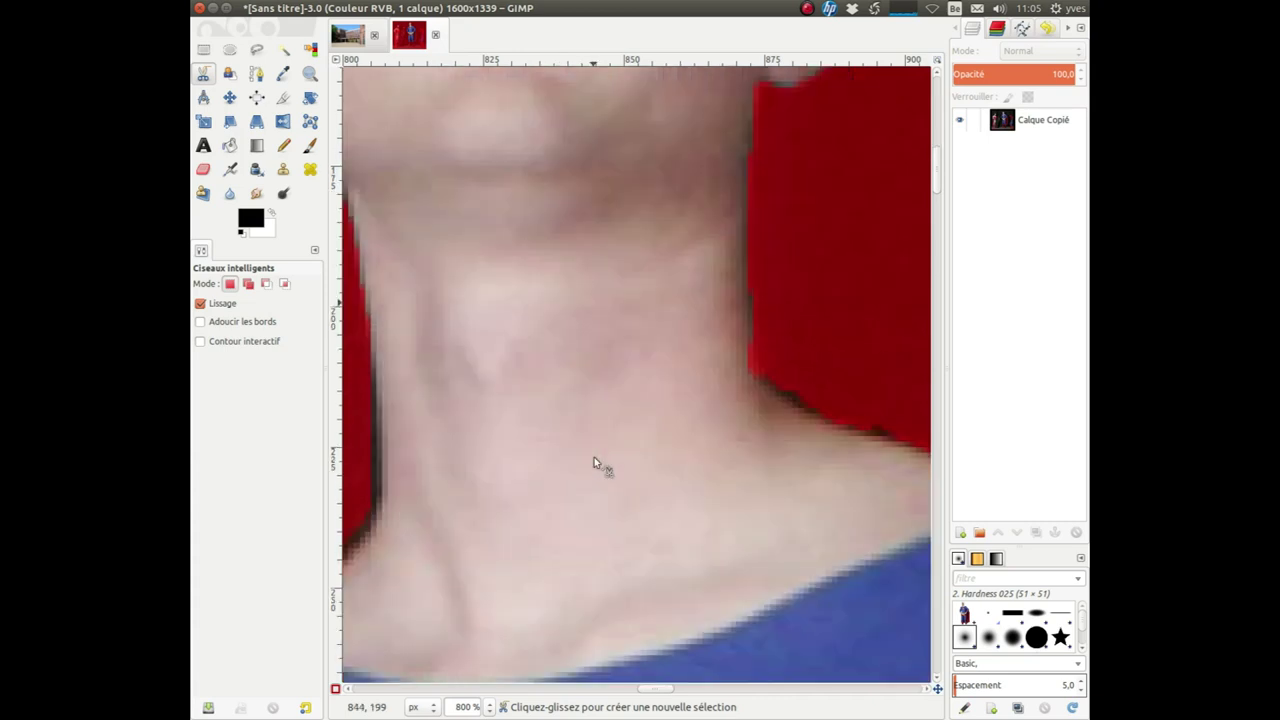
{"action": "scroll", "coordinate": [594, 460], "scroll_direction": "down", "scroll_amount": 2}
{"action": "scroll", "coordinate": [594, 460], "scroll_direction": "down", "scroll_amount": 1}
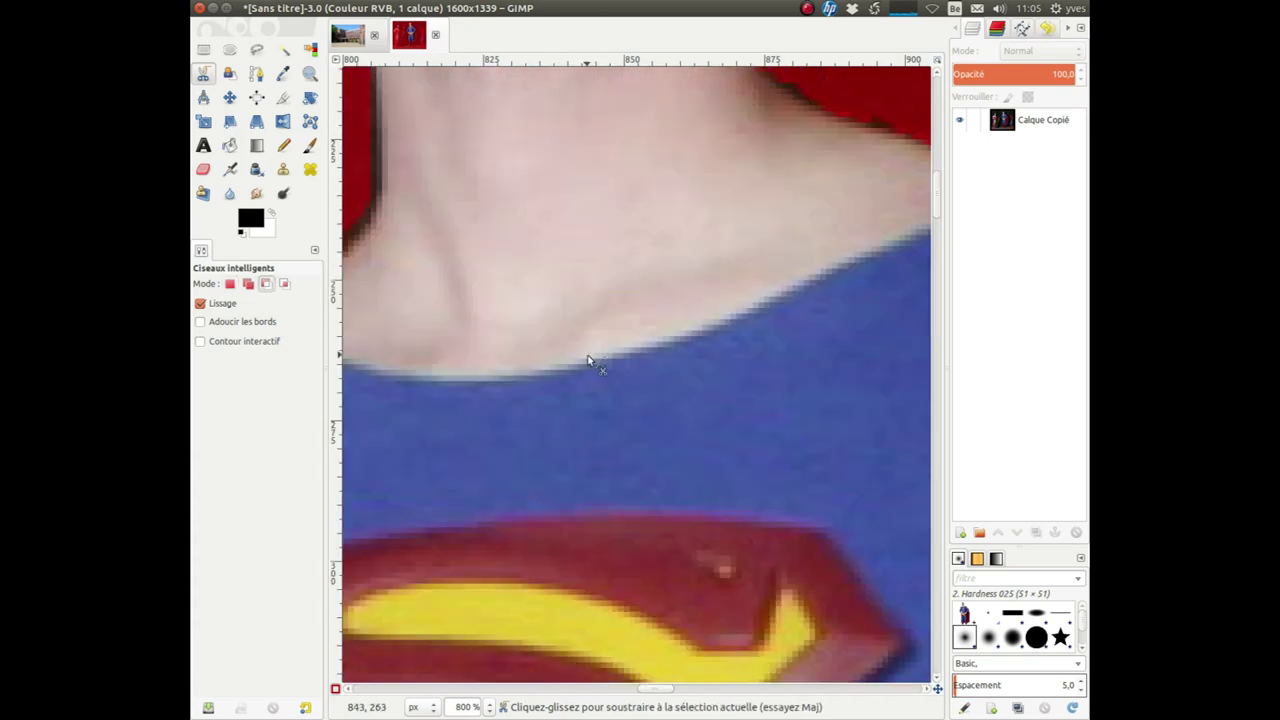
{"action": "scroll", "coordinate": [590, 355], "scroll_direction": "down", "scroll_amount": 2}
{"action": "scroll", "coordinate": [594, 335], "scroll_direction": "down", "scroll_amount": 2}
{"action": "scroll", "coordinate": [594, 325], "scroll_direction": "down", "scroll_amount": 1}
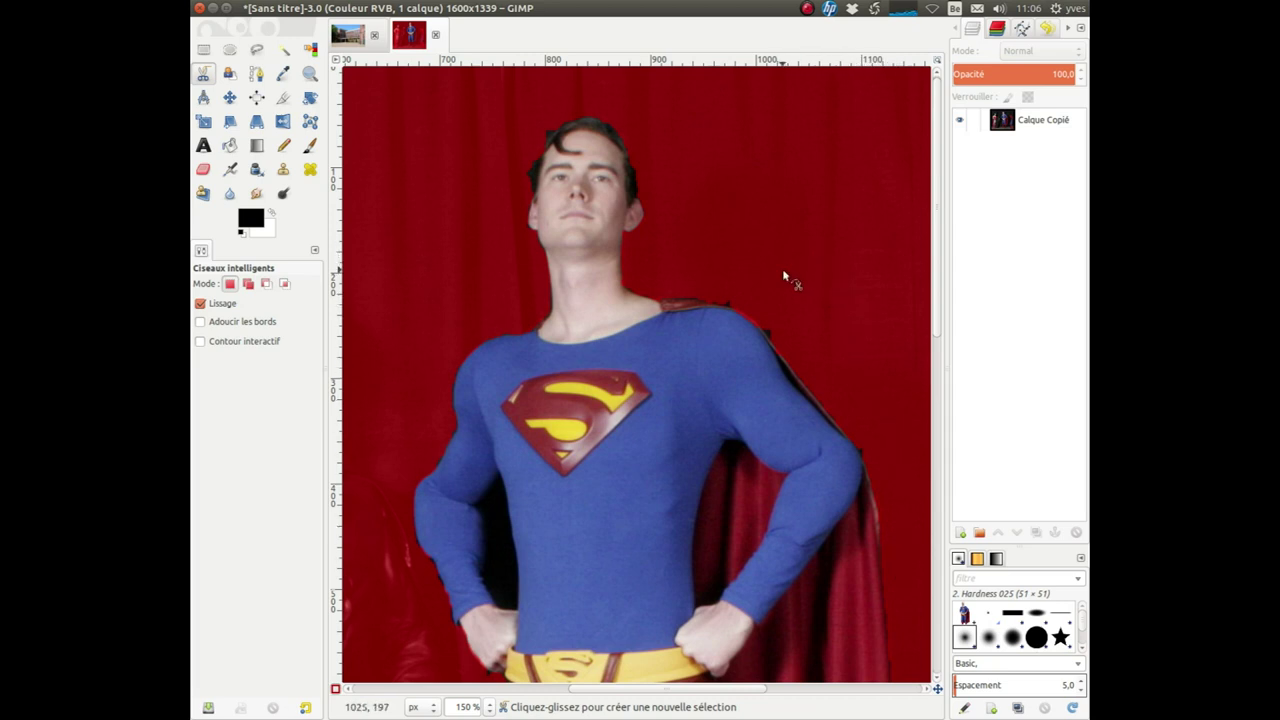
{"action": "scroll", "coordinate": [427, 419], "scroll_direction": "up", "scroll_amount": 2, "text": "ctrl"}
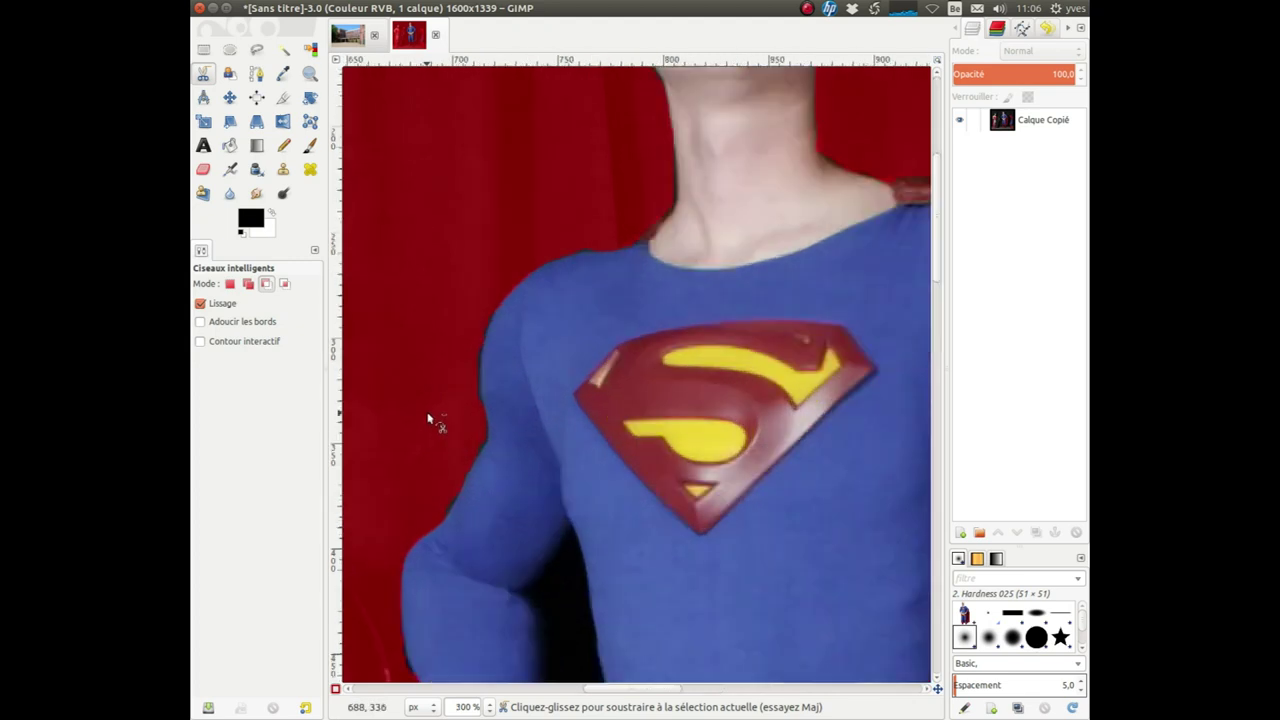
{"action": "scroll", "coordinate": [435, 400], "scroll_direction": "up", "scroll_amount": 1, "text": "ctrl"}
{"action": "scroll", "coordinate": [442, 389], "scroll_direction": "up", "scroll_amount": 2, "text": "ctrl"}
{"action": "scroll", "coordinate": [455, 375], "scroll_direction": "up", "scroll_amount": 1, "text": "ctrl"}
{"action": "scroll", "coordinate": [467, 358], "scroll_direction": "up", "scroll_amount": 2, "text": "ctrl"}
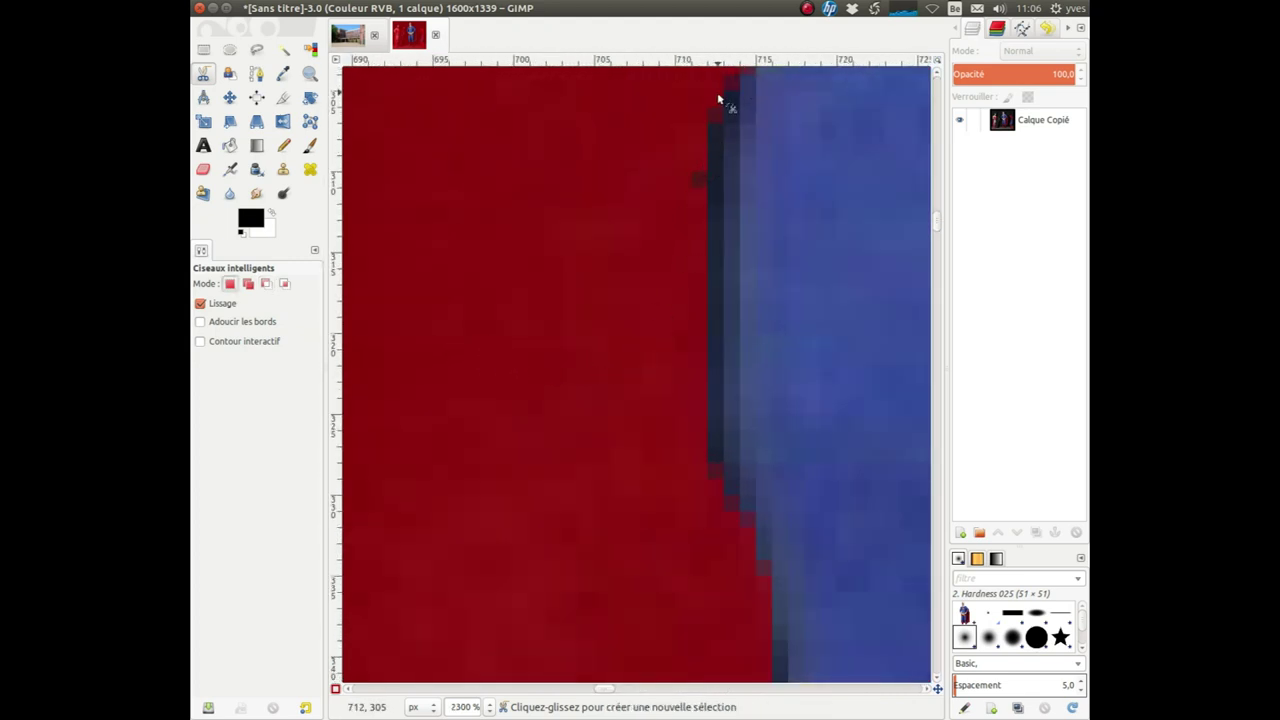
{"action": "scroll", "coordinate": [694, 320], "scroll_direction": "up", "scroll_amount": 2}
{"action": "scroll", "coordinate": [684, 346], "scroll_direction": "down", "scroll_amount": 1, "text": "ctrl"}
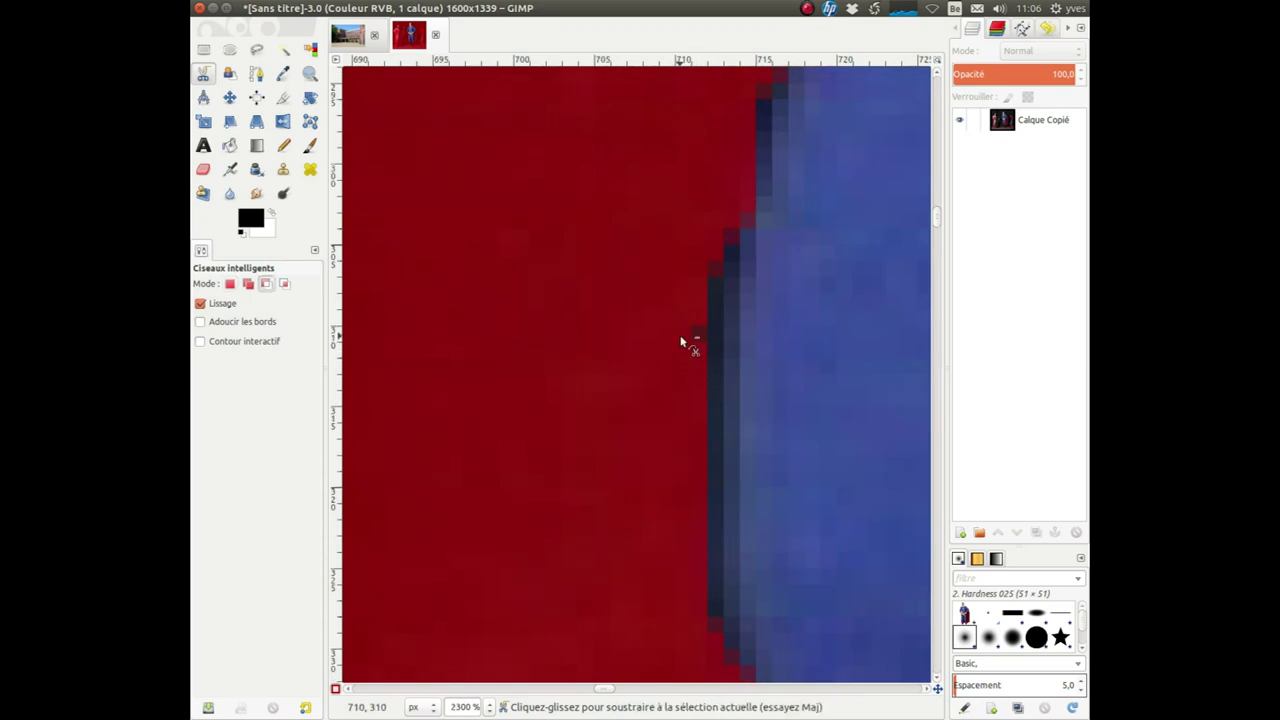
{"action": "scroll", "coordinate": [684, 346], "scroll_direction": "down", "scroll_amount": 1, "text": "ctrl"}
{"action": "scroll", "coordinate": [660, 350], "scroll_direction": "down", "scroll_amount": 1, "text": "ctrl"}
{"action": "scroll", "coordinate": [646, 355], "scroll_direction": "down", "scroll_amount": 1}
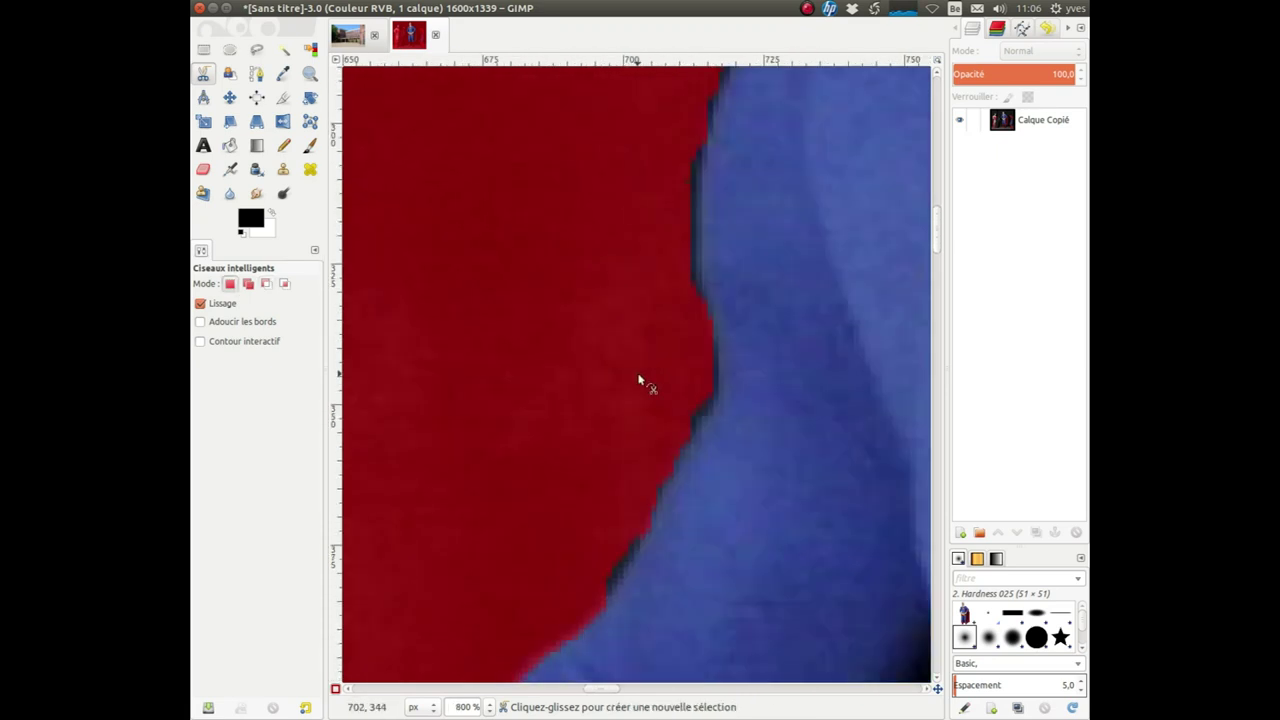
{"action": "scroll", "coordinate": [640, 380], "scroll_direction": "down", "scroll_amount": 2}
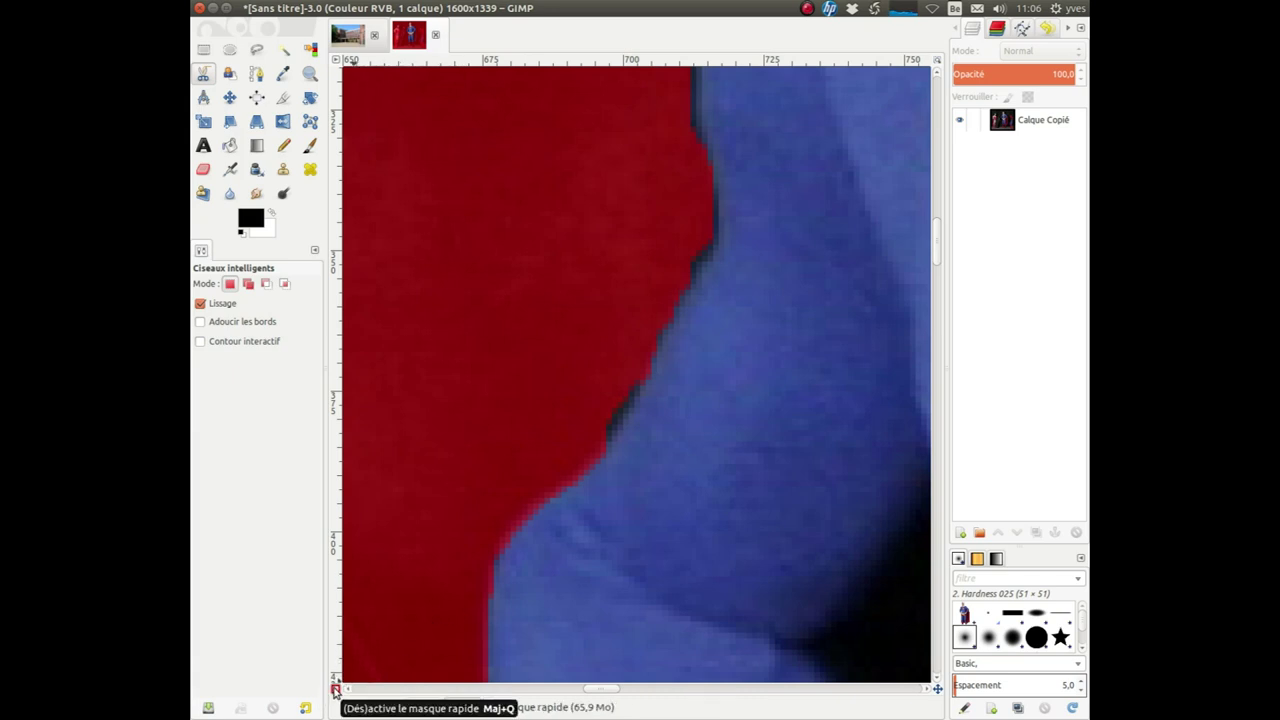
{"action": "left_click", "coordinate": [335, 689]}
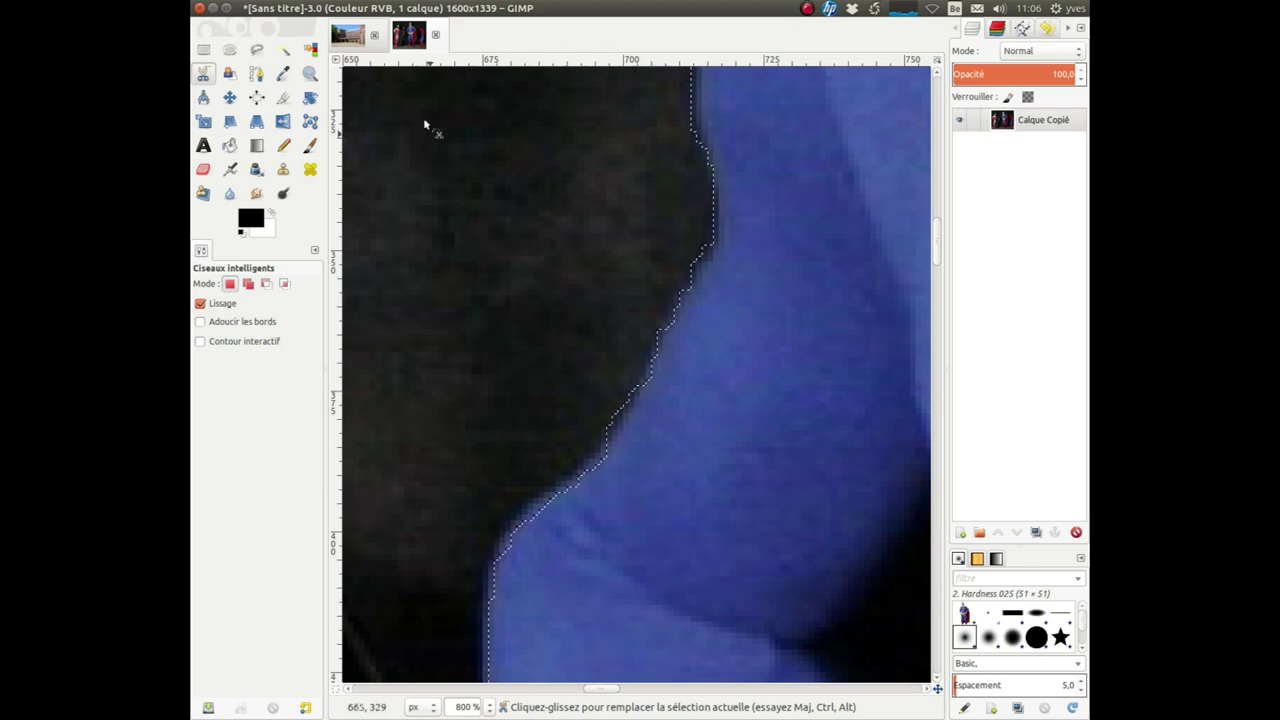
- Glance through the Edit menu, then open the Select menu to reach Feather
{"action": "left_click", "coordinate": [296, 8]}
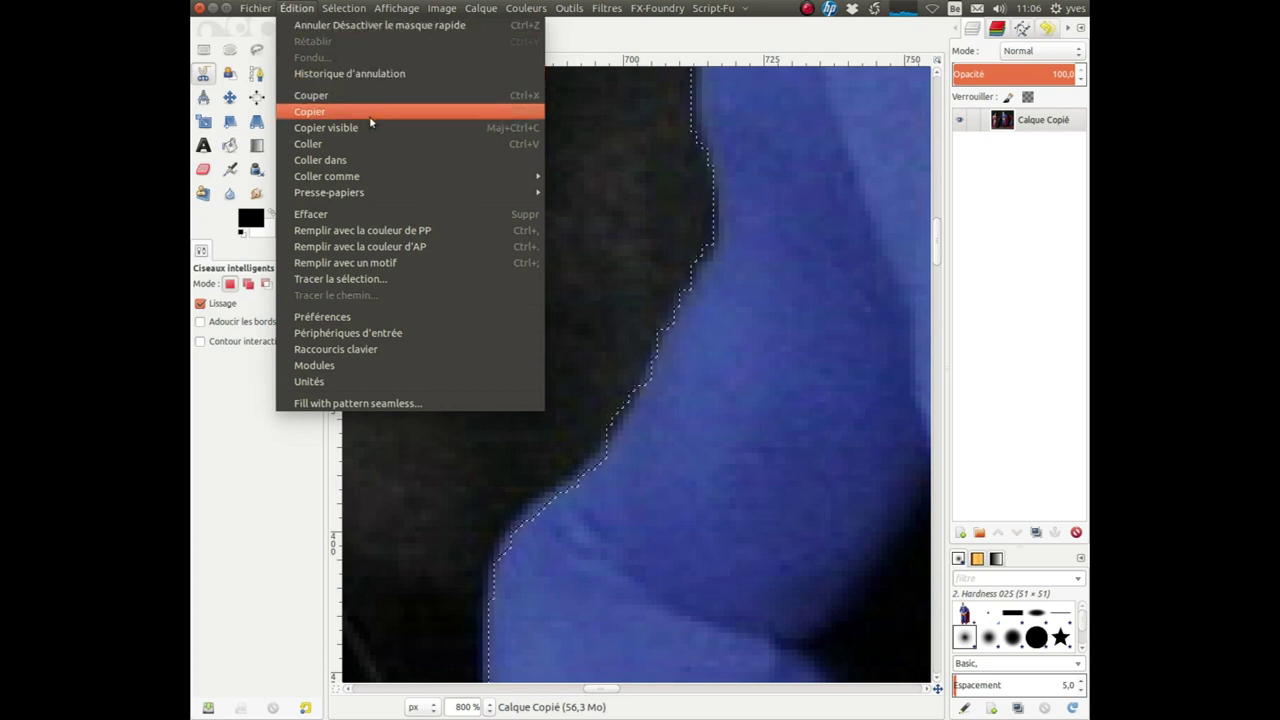
{"action": "mouse_move", "coordinate": [329, 192]}
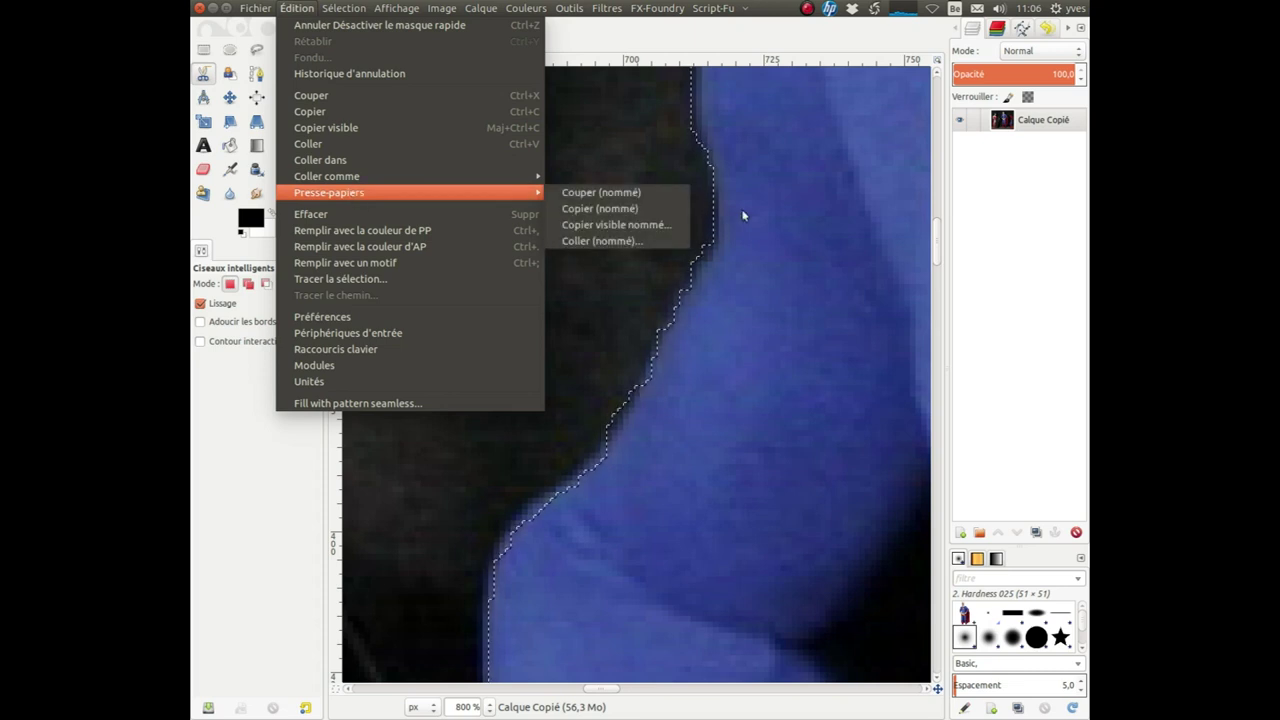
{"action": "left_click", "coordinate": [733, 47]}
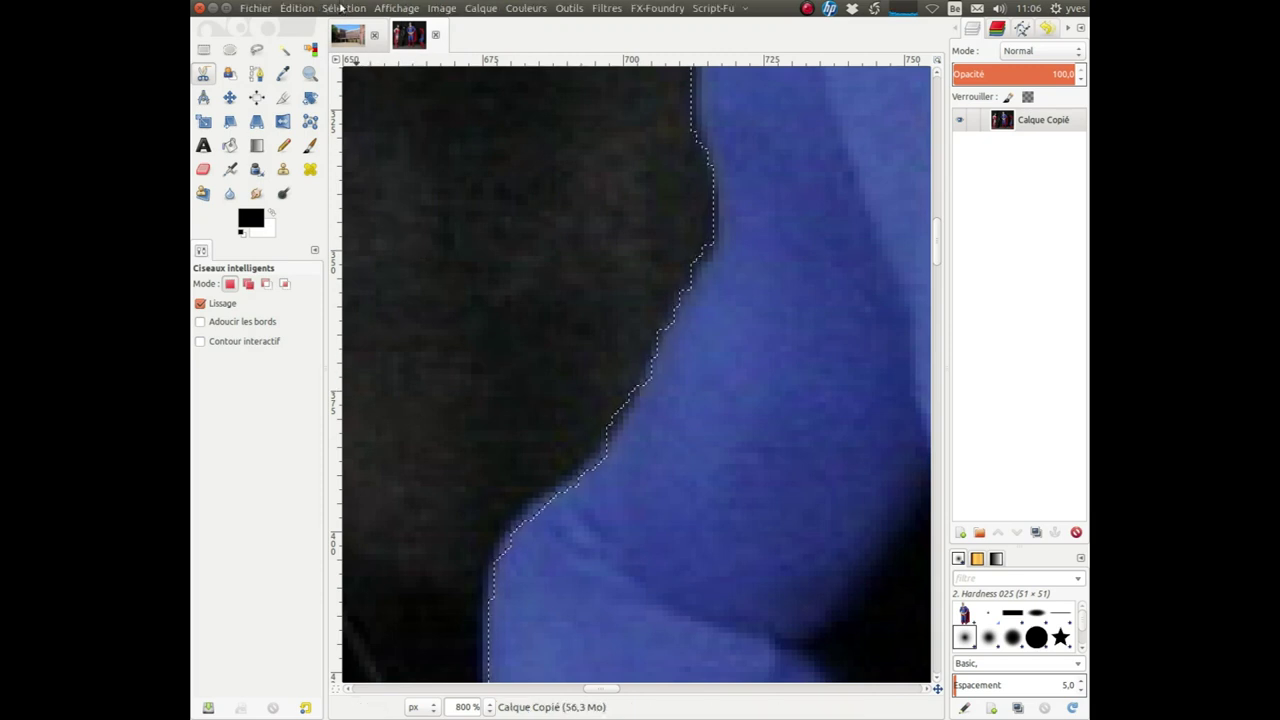
{"action": "left_click", "coordinate": [352, 10]}
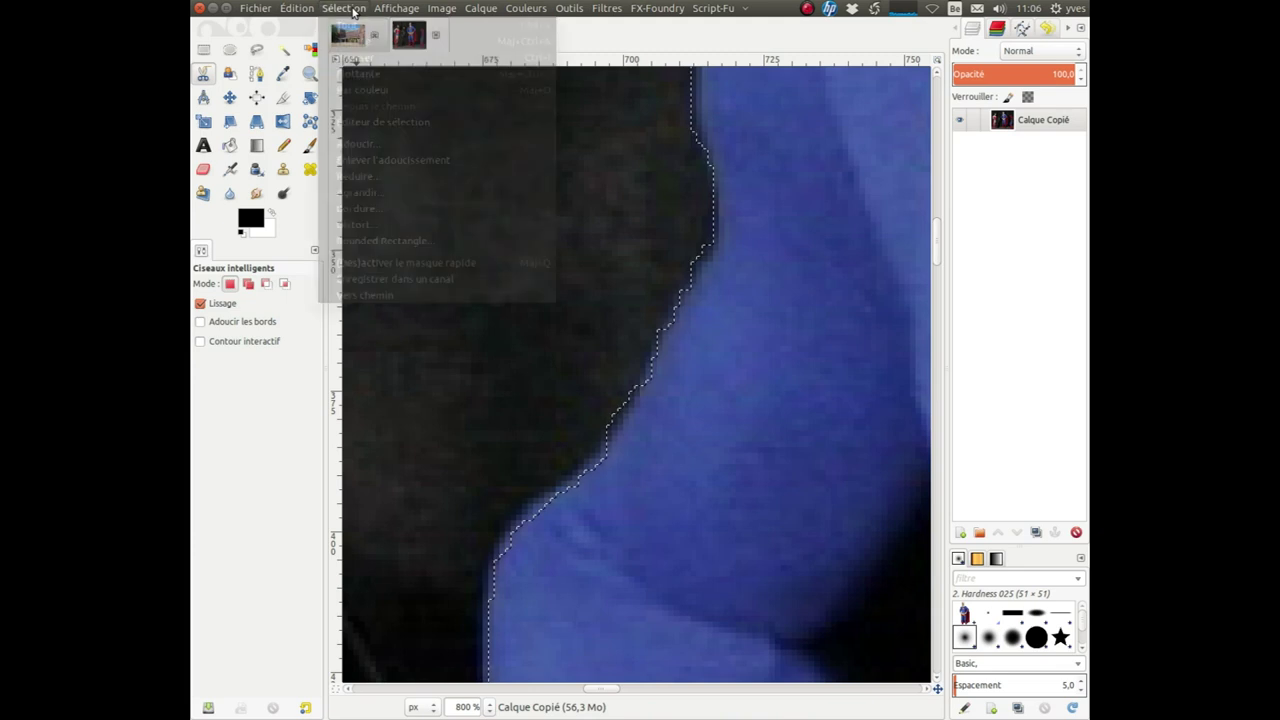
- Feather the Superman selection by 5 px with Select > Feather and confirm with Valider
{"action": "left_click", "coordinate": [396, 145]}
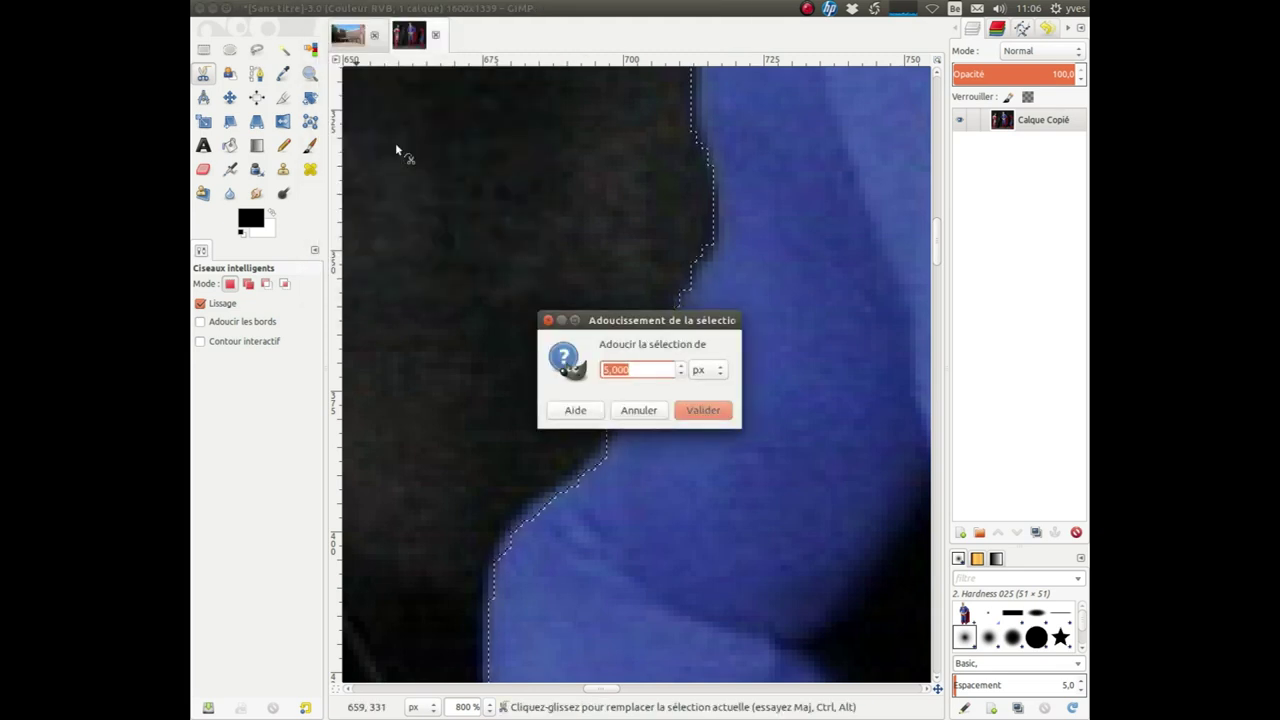
{"action": "left_click_drag", "start_coordinate": [718, 321], "coordinate": [585, 229]}
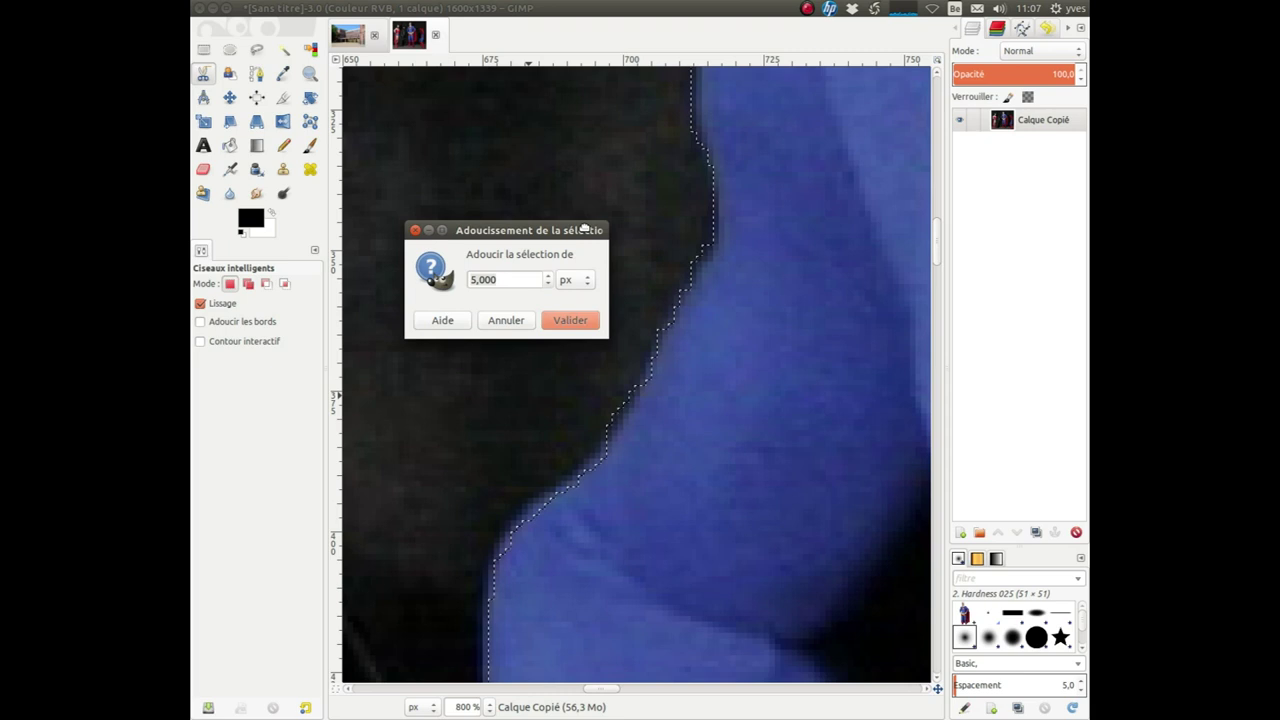
{"action": "left_click", "coordinate": [515, 281]}
{"action": "left_click_drag", "start_coordinate": [515, 281], "coordinate": [414, 281]}
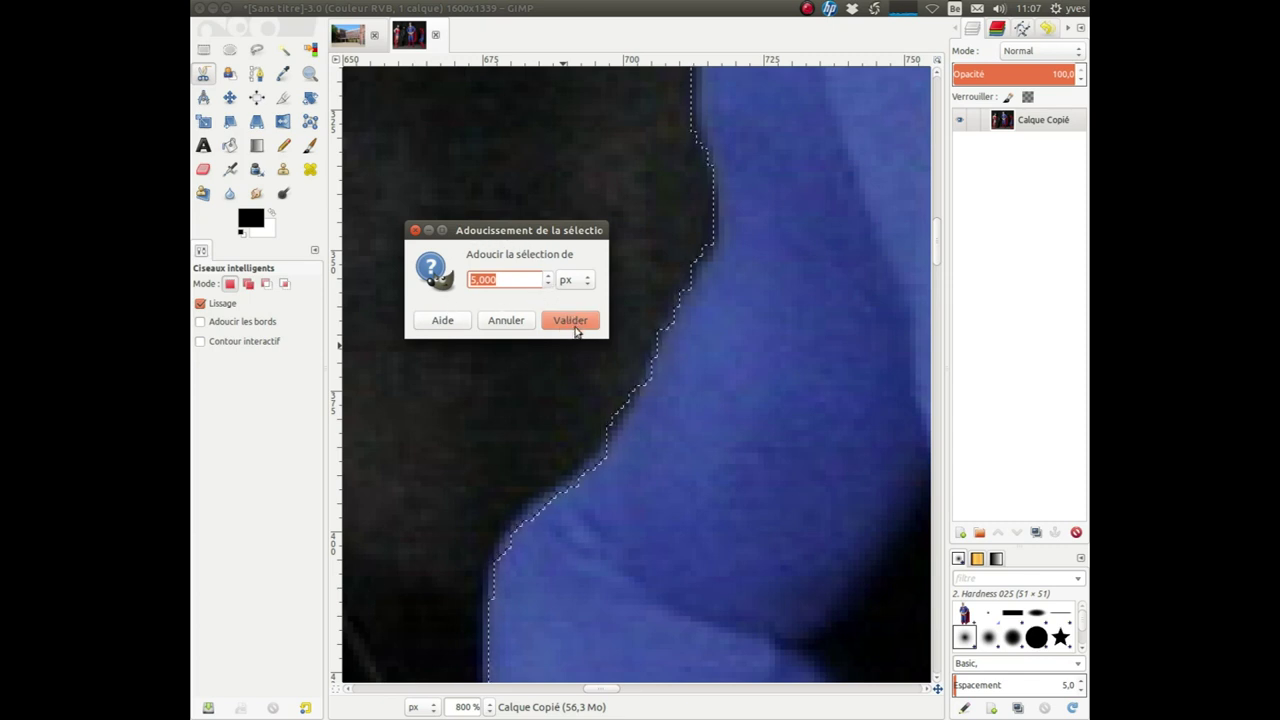
{"action": "left_click", "coordinate": [568, 321]}
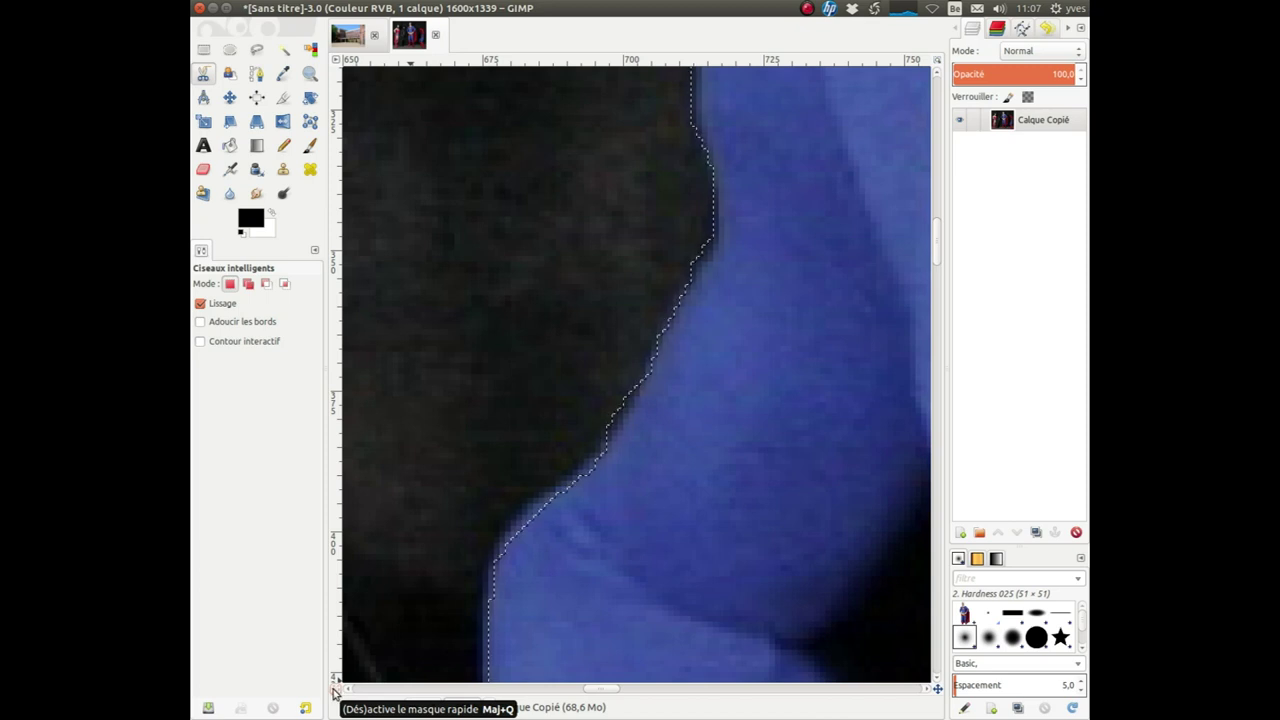
- Turn on Quick Mask to show the feathered selection as a red overlay, zooming in on the edge
{"action": "left_click", "coordinate": [335, 690]}
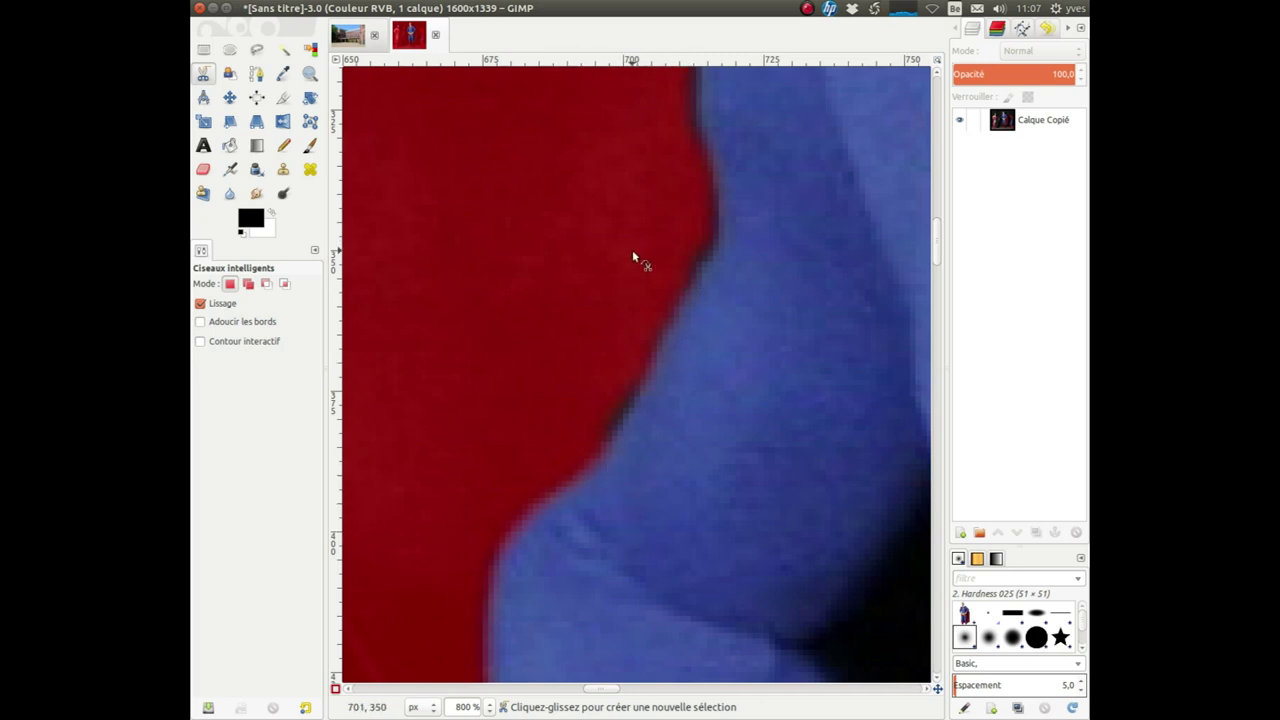
{"action": "scroll", "coordinate": [693, 232], "scroll_direction": "up", "scroll_amount": 3}
{"action": "scroll", "coordinate": [700, 245], "scroll_direction": "up", "scroll_amount": 2}
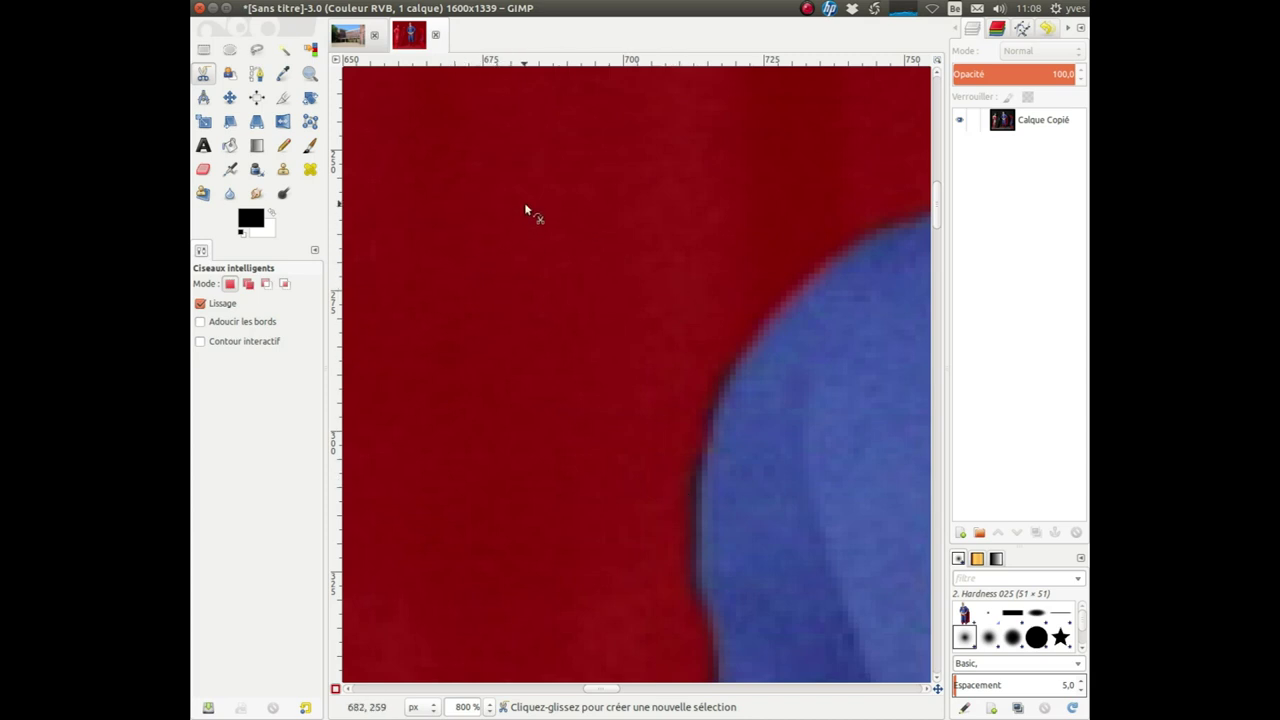
- With the Eraser, erase part of the quick mask beside Superman's arm, then toggle Quick Mask to check
{"action": "left_click", "coordinate": [204, 172]}
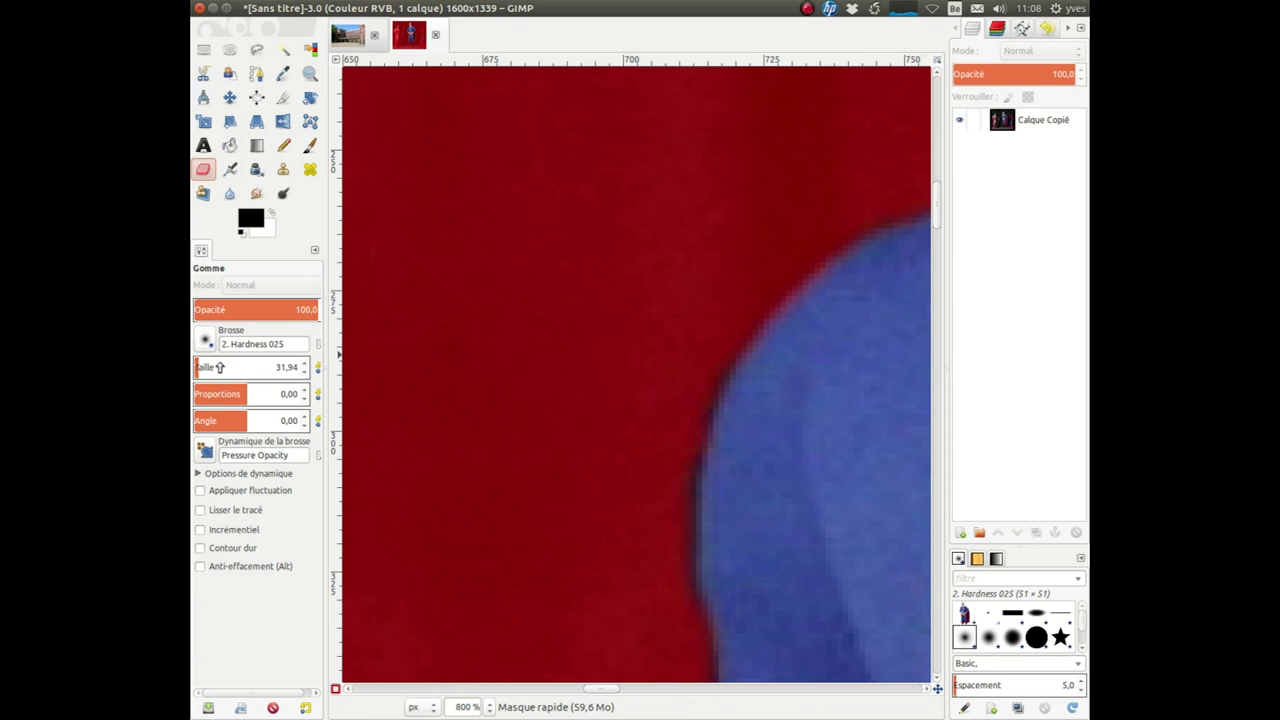
{"action": "scroll", "coordinate": [207, 367], "scroll_direction": "down", "scroll_amount": 2}
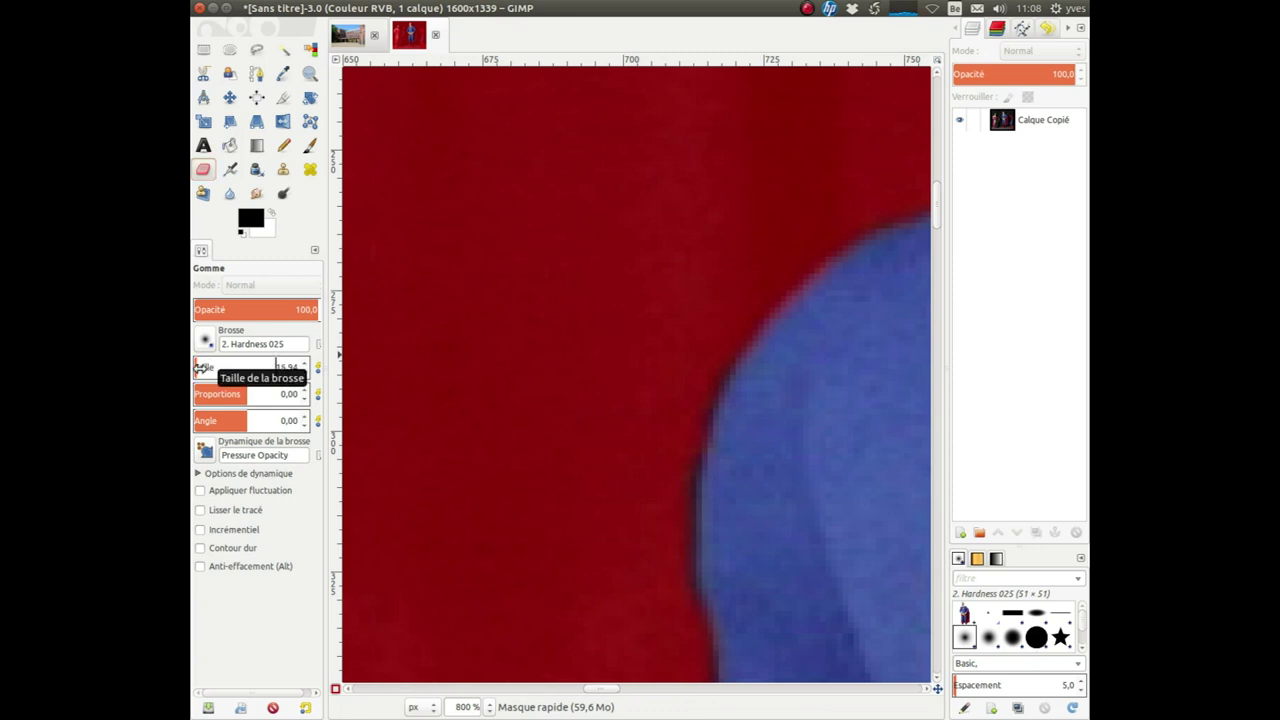
{"action": "scroll", "coordinate": [205, 368], "scroll_direction": "down", "scroll_amount": 3}
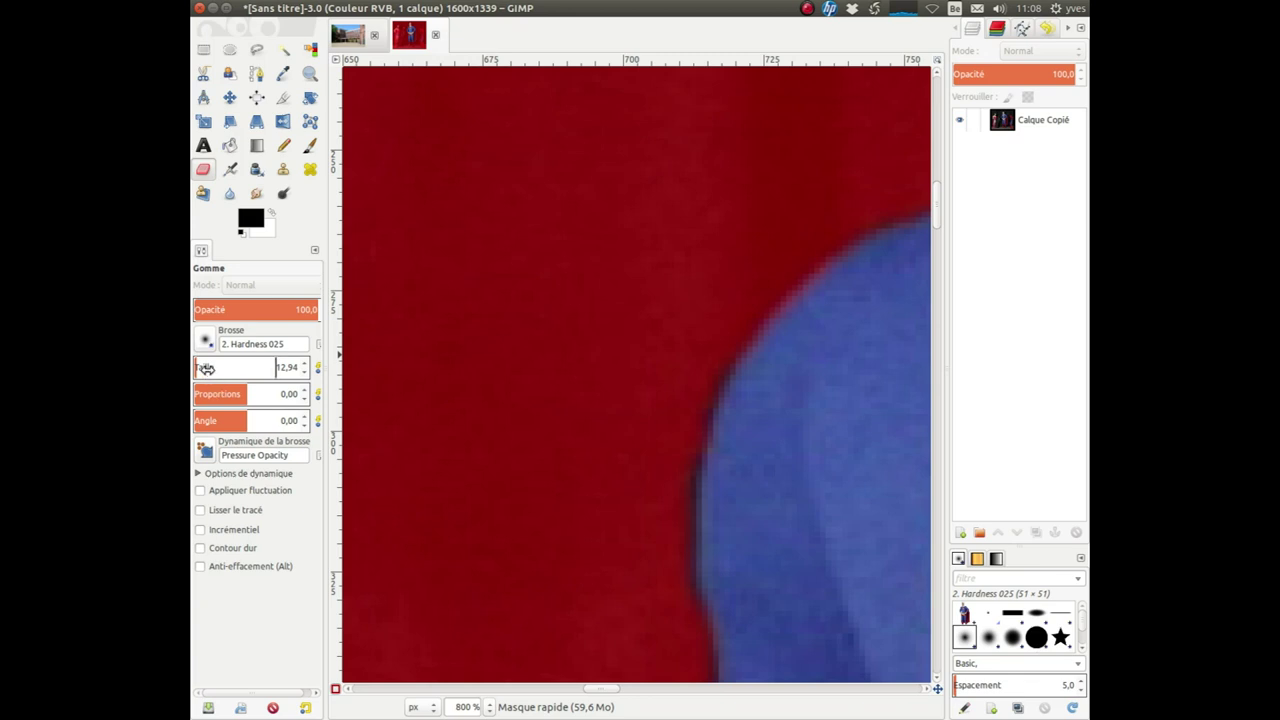
{"action": "scroll", "coordinate": [206, 368], "scroll_direction": "down", "scroll_amount": 2}
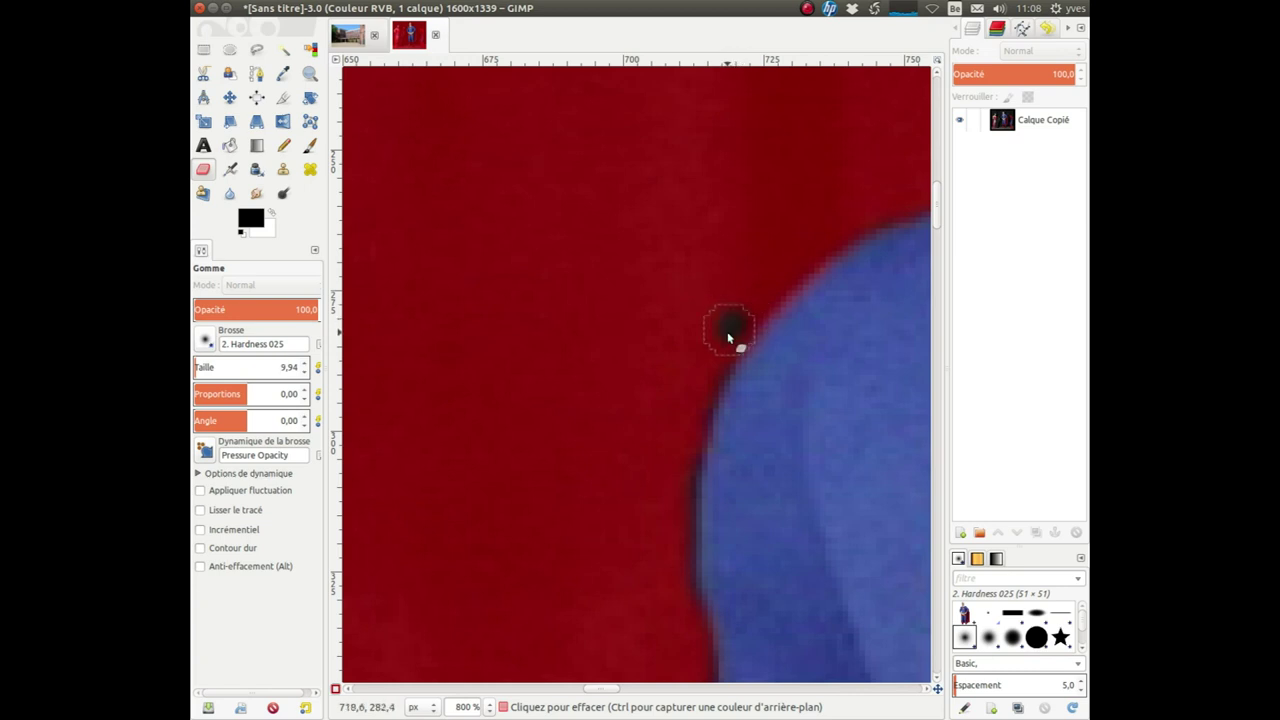
{"action": "mouse_move", "coordinate": [717, 350]}
{"action": "left_mouse_down"}
{"action": "mouse_move", "coordinate": [646, 423]}
{"action": "mouse_move", "coordinate": [654, 243]}
{"action": "mouse_move", "coordinate": [531, 371]}
{"action": "mouse_move", "coordinate": [563, 455]}
{"action": "mouse_move", "coordinate": [592, 484]}
{"action": "left_mouse_up"}
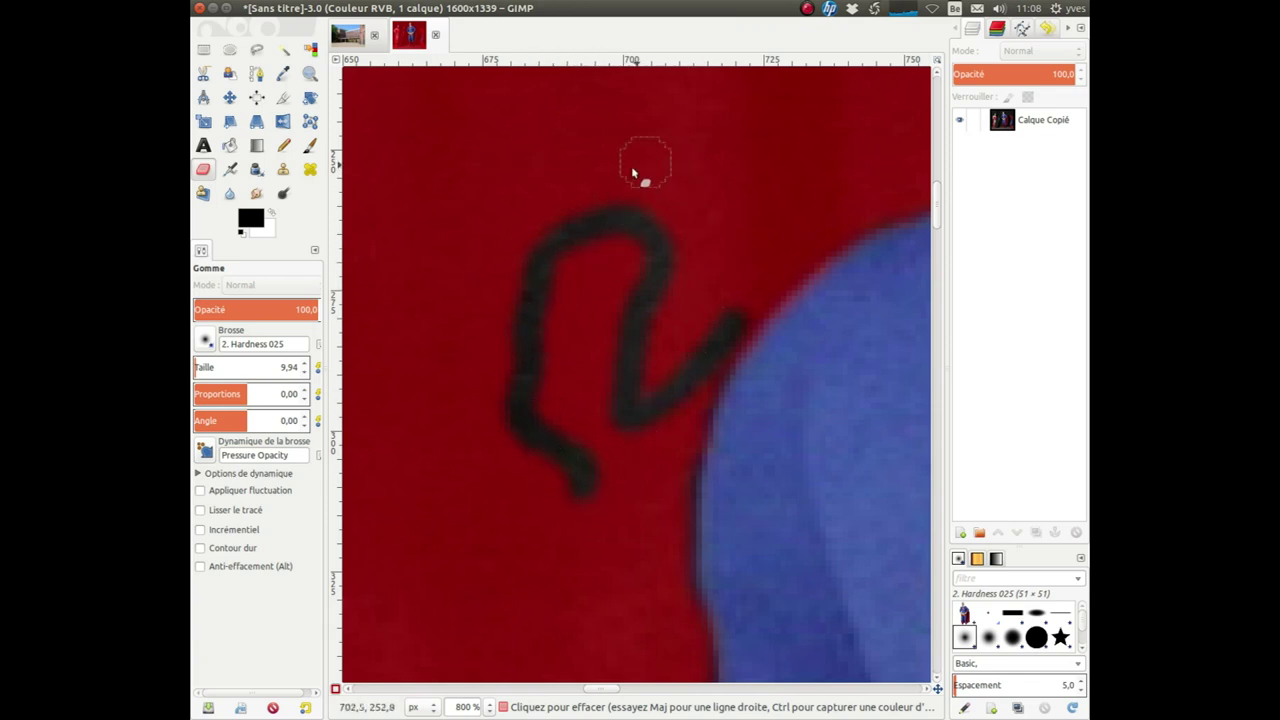
{"action": "left_click", "coordinate": [336, 690]}
{"action": "left_click", "coordinate": [336, 690]}
- With white as the painting colour, erase the remaining dark squiggle, blob and faint marks
{"action": "left_click", "coordinate": [271, 214]}
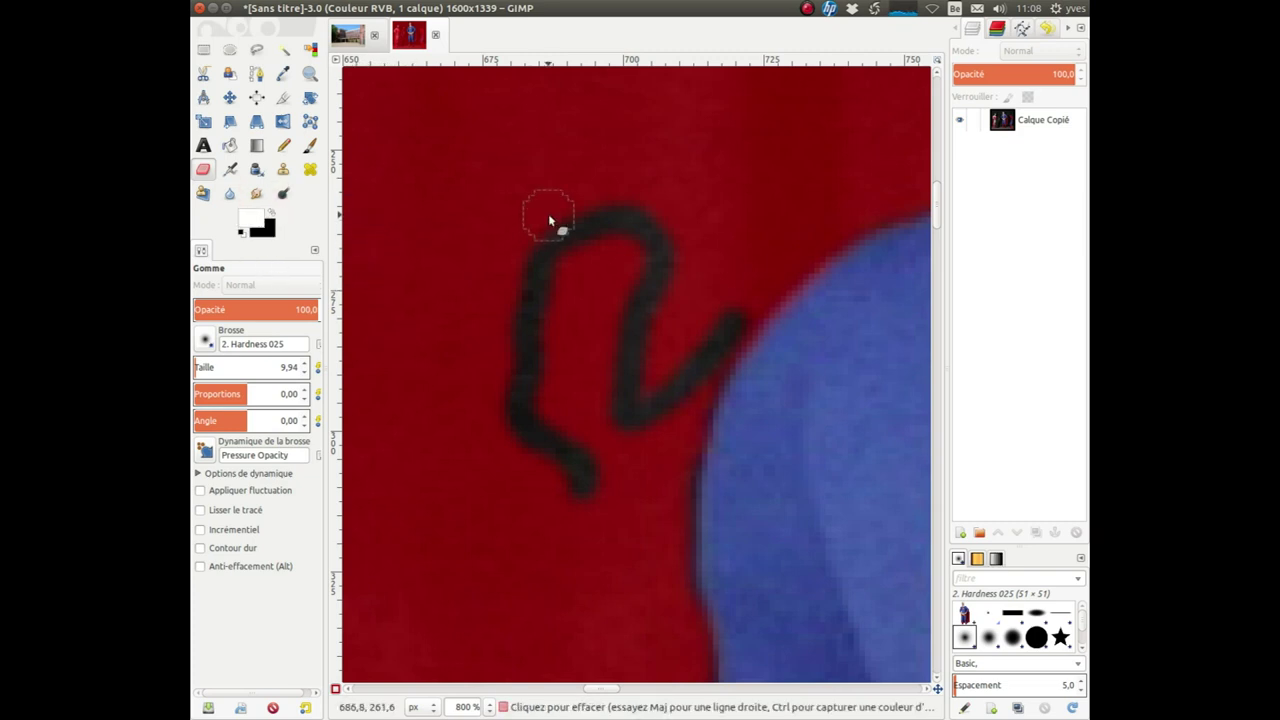
{"action": "mouse_move", "coordinate": [552, 258]}
{"action": "left_mouse_down"}
{"action": "mouse_move", "coordinate": [534, 251]}
{"action": "mouse_move", "coordinate": [594, 194]}
{"action": "mouse_move", "coordinate": [657, 163]}
{"action": "mouse_move", "coordinate": [614, 214]}
{"action": "mouse_move", "coordinate": [609, 274]}
{"action": "mouse_move", "coordinate": [666, 237]}
{"action": "mouse_move", "coordinate": [627, 215]}
{"action": "left_mouse_up"}
{"action": "mouse_move", "coordinate": [555, 292]}
{"action": "left_mouse_down"}
{"action": "mouse_move", "coordinate": [514, 343]}
{"action": "mouse_move", "coordinate": [537, 357]}
{"action": "mouse_move", "coordinate": [566, 349]}
{"action": "mouse_move", "coordinate": [529, 448]}
{"action": "mouse_move", "coordinate": [569, 446]}
{"action": "mouse_move", "coordinate": [597, 478]}
{"action": "mouse_move", "coordinate": [574, 464]}
{"action": "left_mouse_up"}
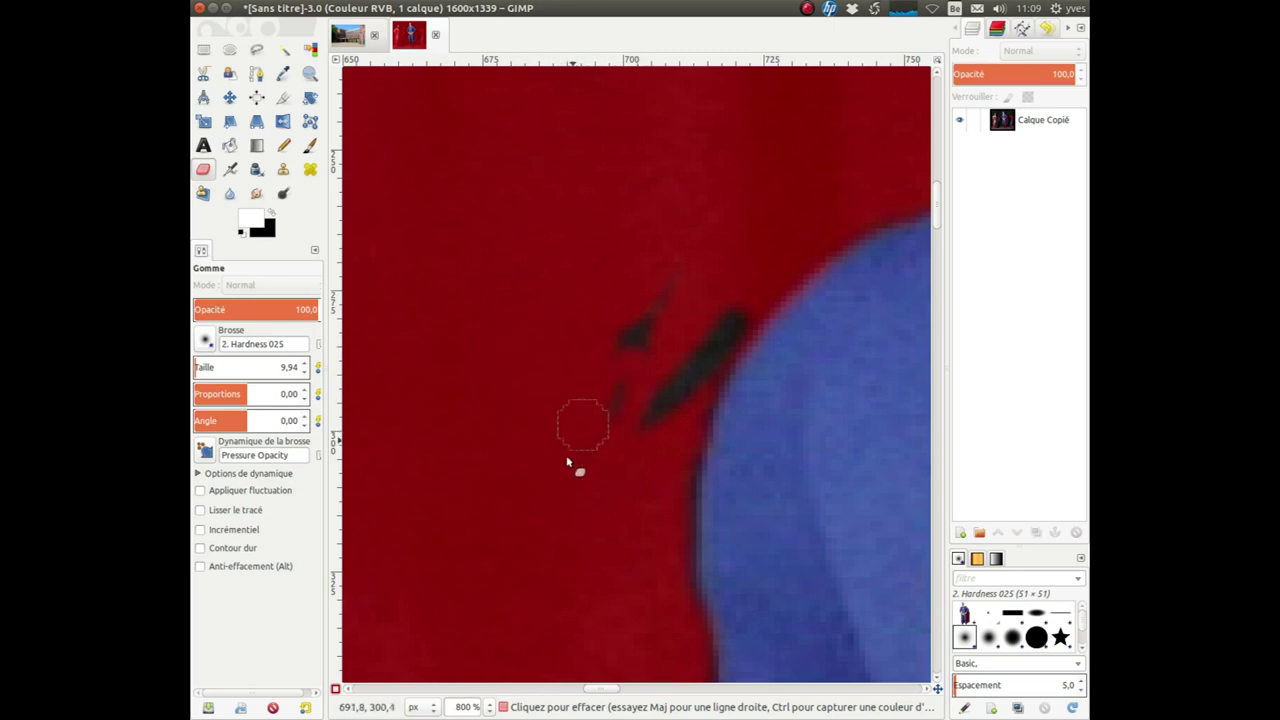
{"action": "mouse_move", "coordinate": [520, 404]}
{"action": "left_mouse_down"}
{"action": "mouse_move", "coordinate": [666, 323]}
{"action": "mouse_move", "coordinate": [666, 303]}
{"action": "mouse_move", "coordinate": [589, 449]}
{"action": "mouse_move", "coordinate": [675, 323]}
{"action": "mouse_move", "coordinate": [651, 449]}
{"action": "mouse_move", "coordinate": [732, 305]}
{"action": "mouse_move", "coordinate": [669, 434]}
{"action": "mouse_move", "coordinate": [711, 356]}
{"action": "left_mouse_up"}
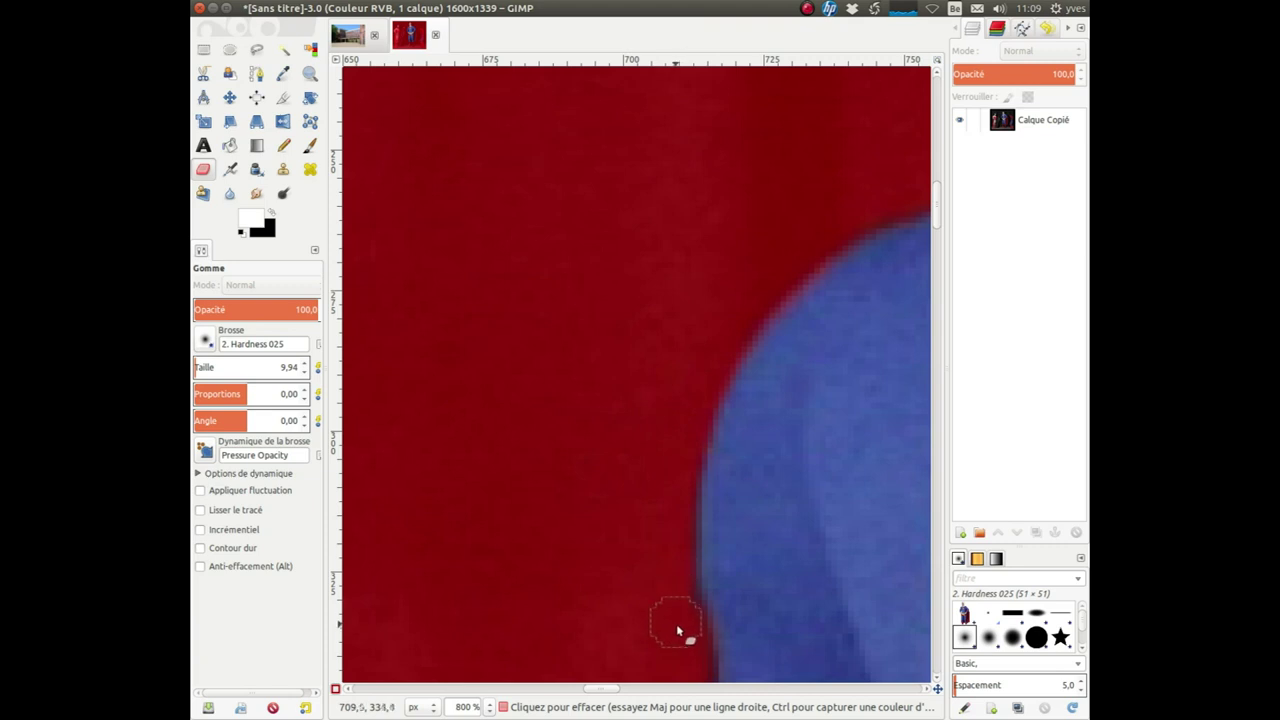
{"action": "scroll", "coordinate": [690, 660], "scroll_direction": "up", "scroll_amount": 2}
{"action": "scroll", "coordinate": [684, 560], "scroll_direction": "up", "scroll_amount": 2}
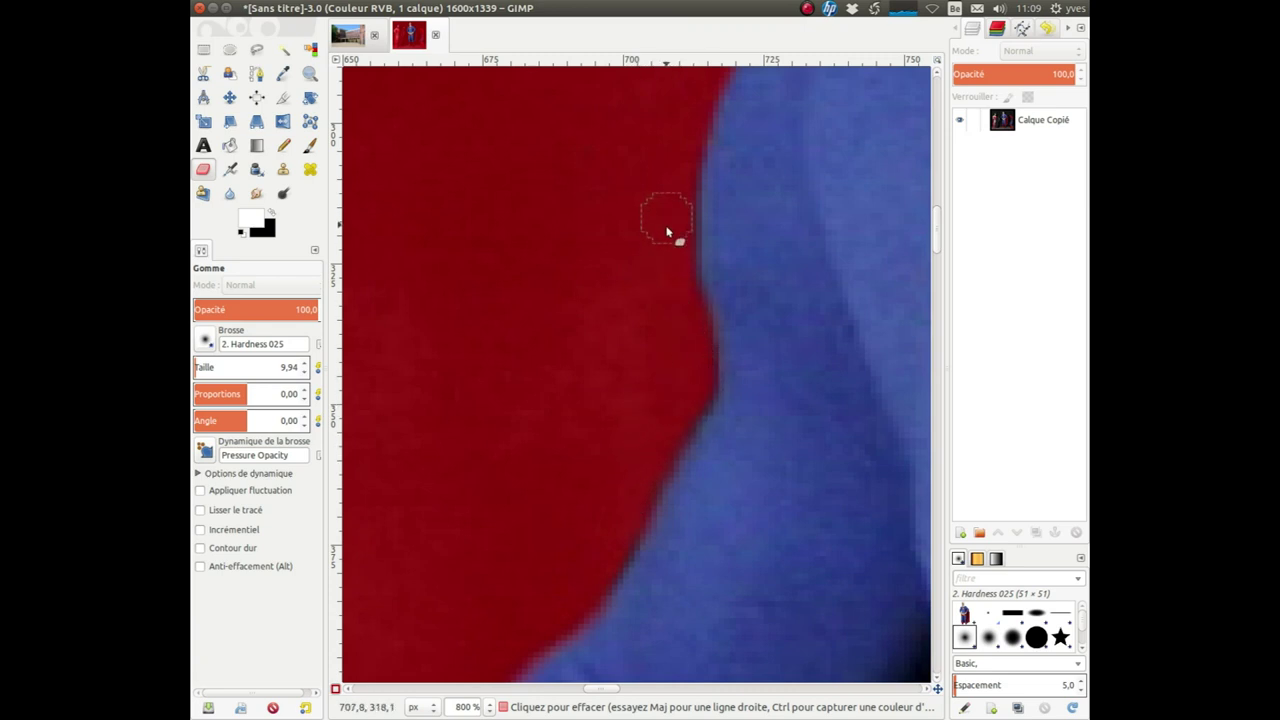
{"action": "scroll", "coordinate": [667, 242], "scroll_direction": "down", "scroll_amount": 2}
{"action": "scroll", "coordinate": [669, 250], "scroll_direction": "down", "scroll_amount": 2, "text": "ctrl"}
- Zoom in on Superman's shoulder edge and make black the painting colour again
{"action": "scroll", "coordinate": [680, 229], "scroll_direction": "down", "scroll_amount": 2, "text": "ctrl"}
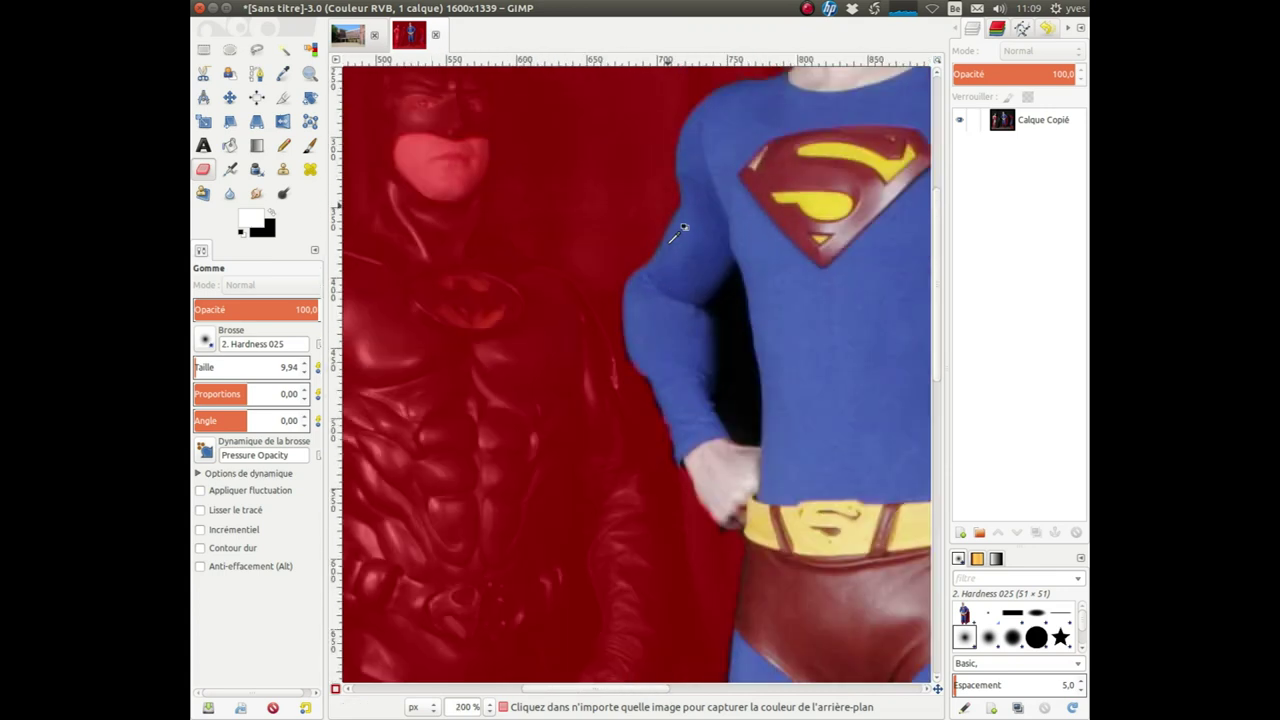
{"action": "scroll", "coordinate": [727, 548], "scroll_direction": "up", "scroll_amount": 3, "text": "ctrl"}
{"action": "scroll", "coordinate": [674, 443], "scroll_direction": "up", "scroll_amount": 3, "text": "ctrl"}
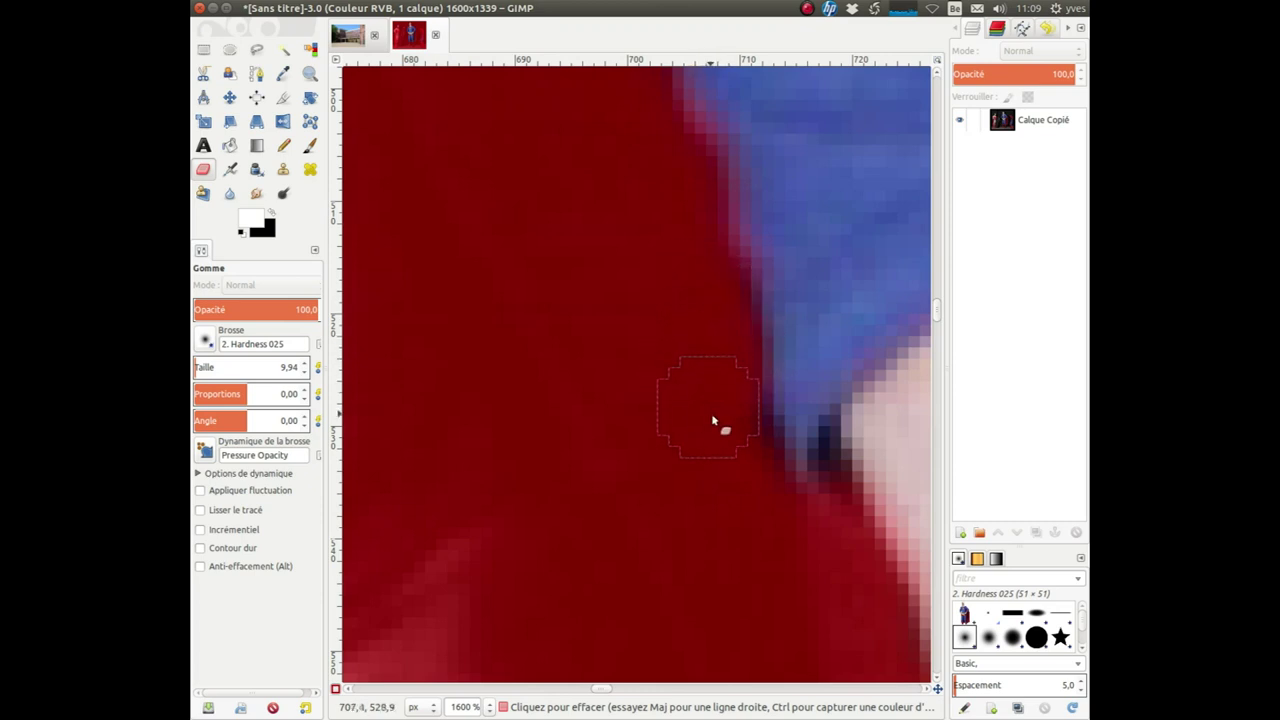
{"action": "scroll", "coordinate": [682, 398], "scroll_direction": "down", "scroll_amount": 5, "text": "ctrl"}
{"action": "scroll", "coordinate": [680, 357], "scroll_direction": "down", "scroll_amount": 3, "text": "ctrl"}
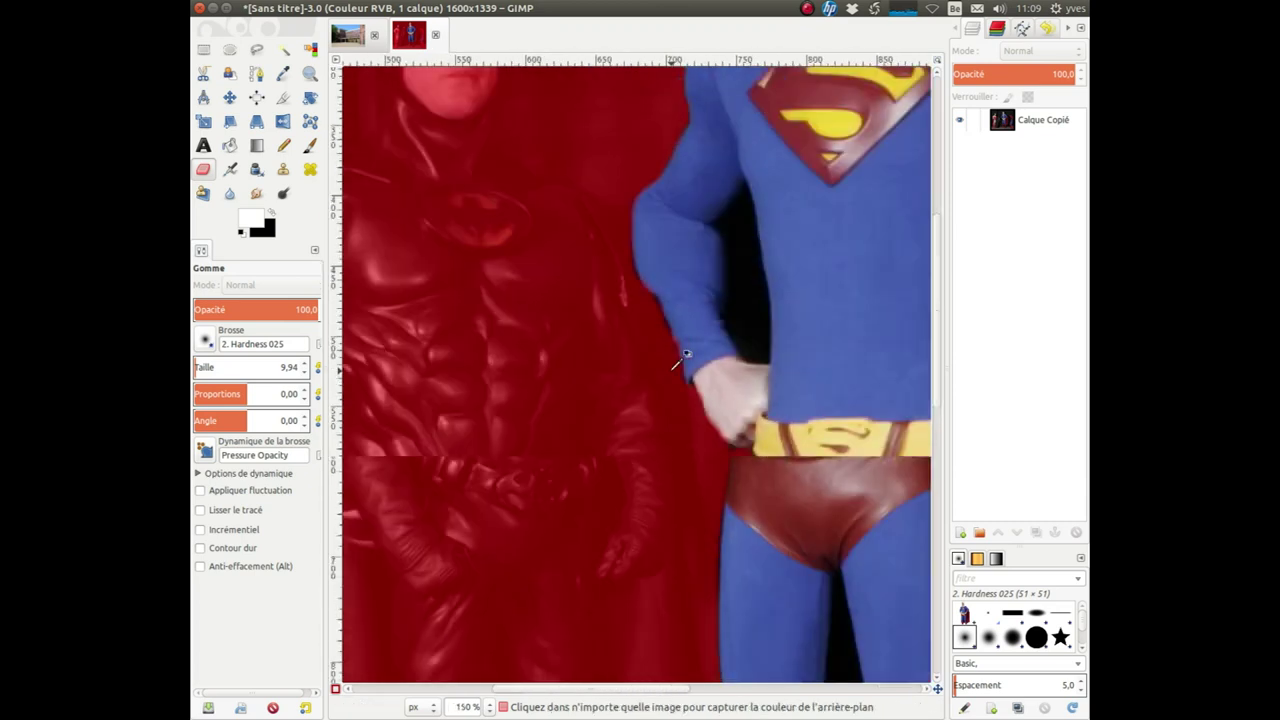
{"action": "scroll", "coordinate": [680, 357], "scroll_direction": "down", "scroll_amount": 2, "text": "ctrl"}
{"action": "scroll", "coordinate": [684, 356], "scroll_direction": "up", "scroll_amount": 1, "text": "ctrl"}
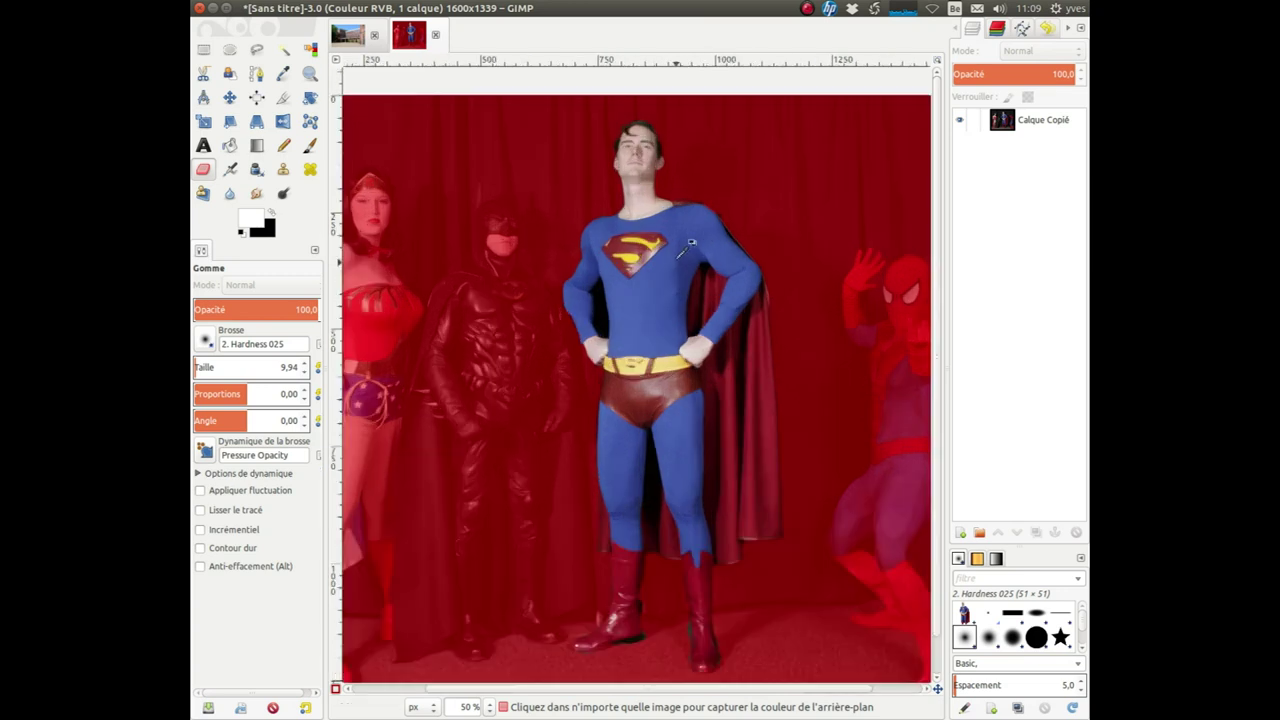
{"action": "scroll", "coordinate": [684, 356], "scroll_direction": "up", "scroll_amount": 2, "text": "ctrl"}
{"action": "scroll", "coordinate": [776, 176], "scroll_direction": "up", "scroll_amount": 3, "text": "ctrl"}
{"action": "scroll", "coordinate": [790, 140], "scroll_direction": "up", "scroll_amount": 3, "text": "ctrl"}
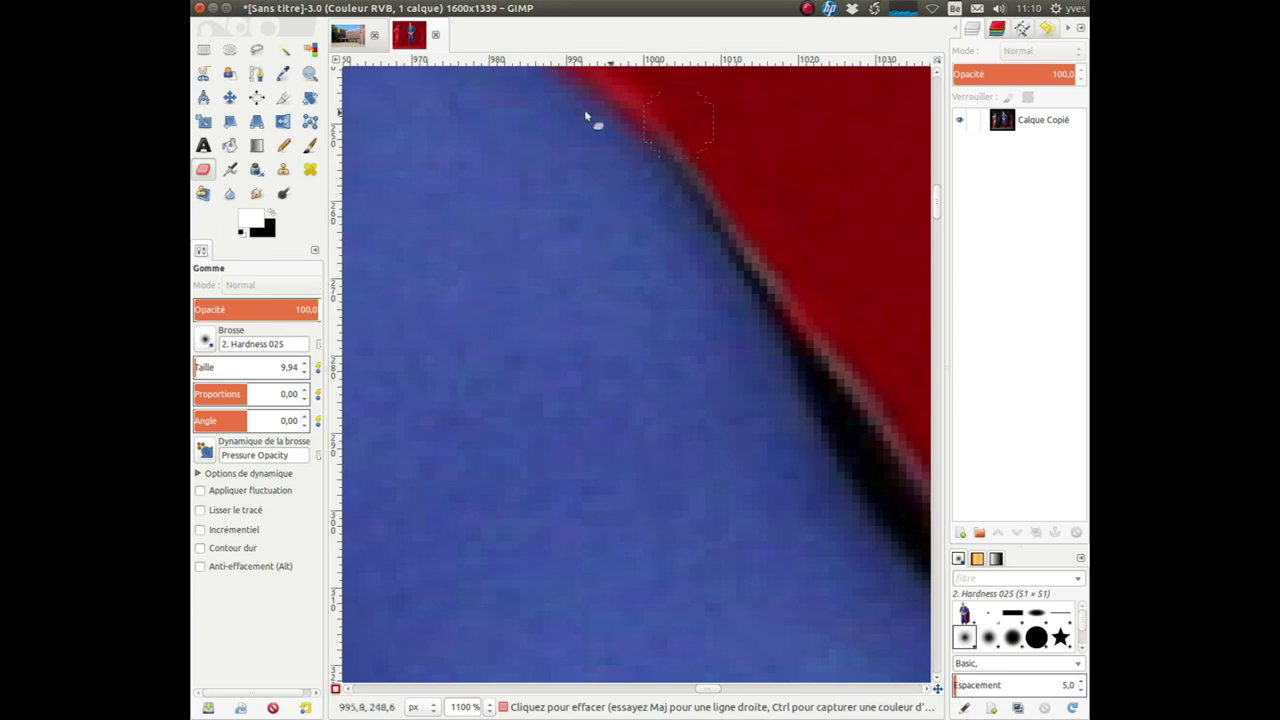
{"action": "left_click", "coordinate": [270, 217]}
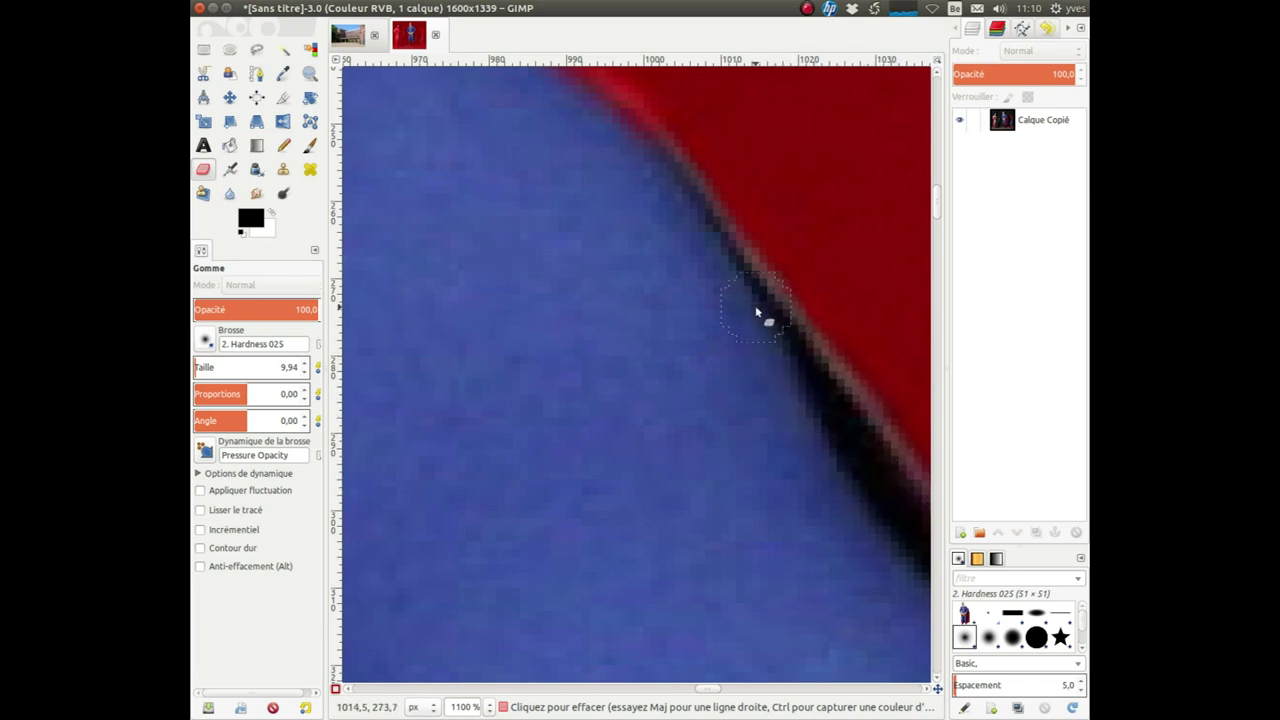
{"action": "scroll", "coordinate": [763, 317], "scroll_direction": "down", "scroll_amount": 1}
{"action": "scroll", "coordinate": [770, 300], "scroll_direction": "down", "scroll_amount": 4}
{"action": "scroll", "coordinate": [805, 230], "scroll_direction": "down", "scroll_amount": 3}
{"action": "scroll", "coordinate": [808, 215], "scroll_direction": "down", "scroll_amount": 2}
{"action": "scroll", "coordinate": [808, 210], "scroll_direction": "up", "scroll_amount": 2}
{"action": "scroll", "coordinate": [801, 217], "scroll_direction": "down", "scroll_amount": 3}
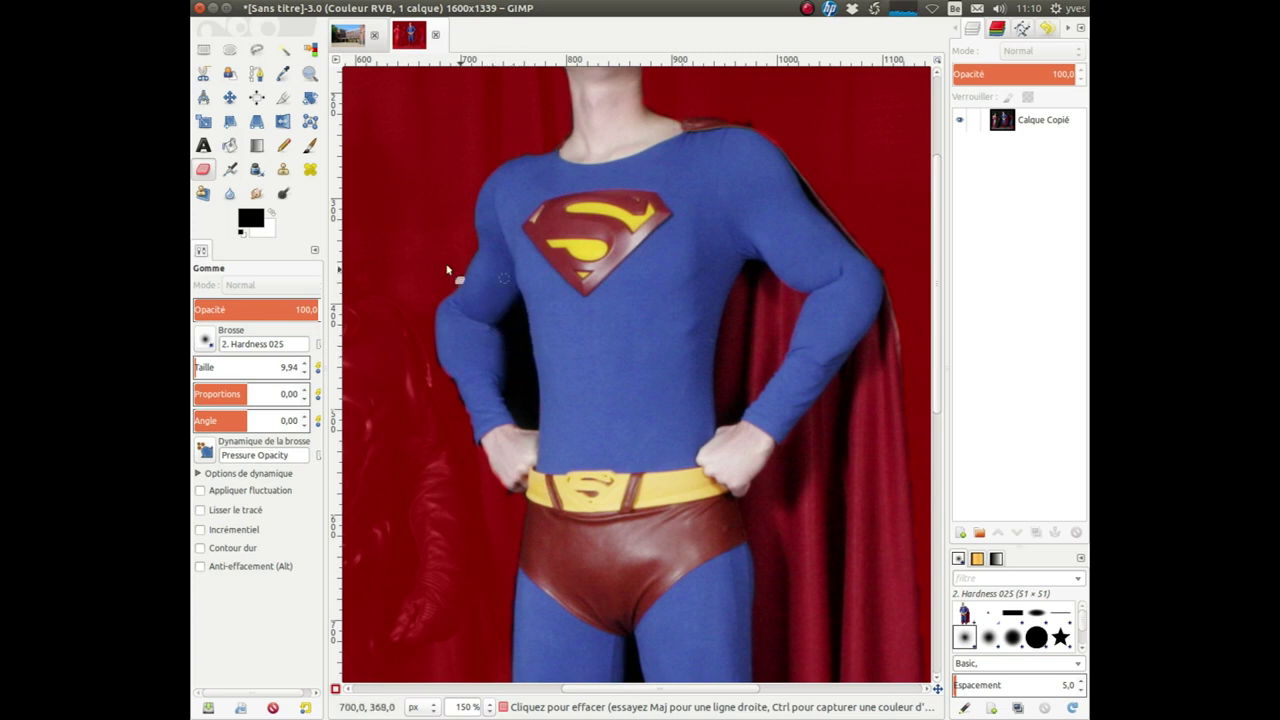
- Try a white stroke in the arm–torso gap, undo it, and exit Quick Mask to view the selection
{"action": "left_click", "coordinate": [275, 214]}
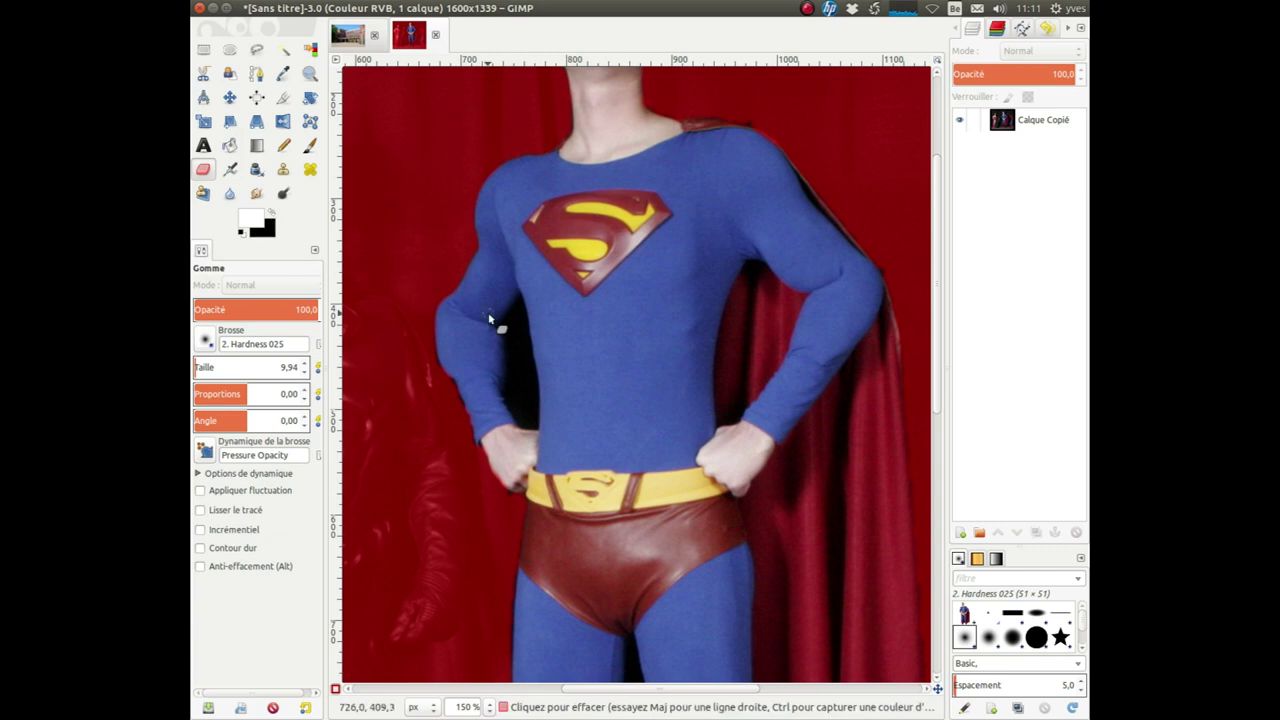
{"action": "left_click_drag", "start_coordinate": [513, 318], "coordinate": [507, 380]}
{"action": "scroll", "coordinate": [516, 368], "scroll_direction": "up", "scroll_amount": 1, "text": "ctrl"}
{"action": "scroll", "coordinate": [516, 368], "scroll_direction": "up", "scroll_amount": 4, "text": "ctrl"}
{"action": "scroll", "coordinate": [510, 330], "scroll_direction": "up", "scroll_amount": 1, "text": "ctrl"}
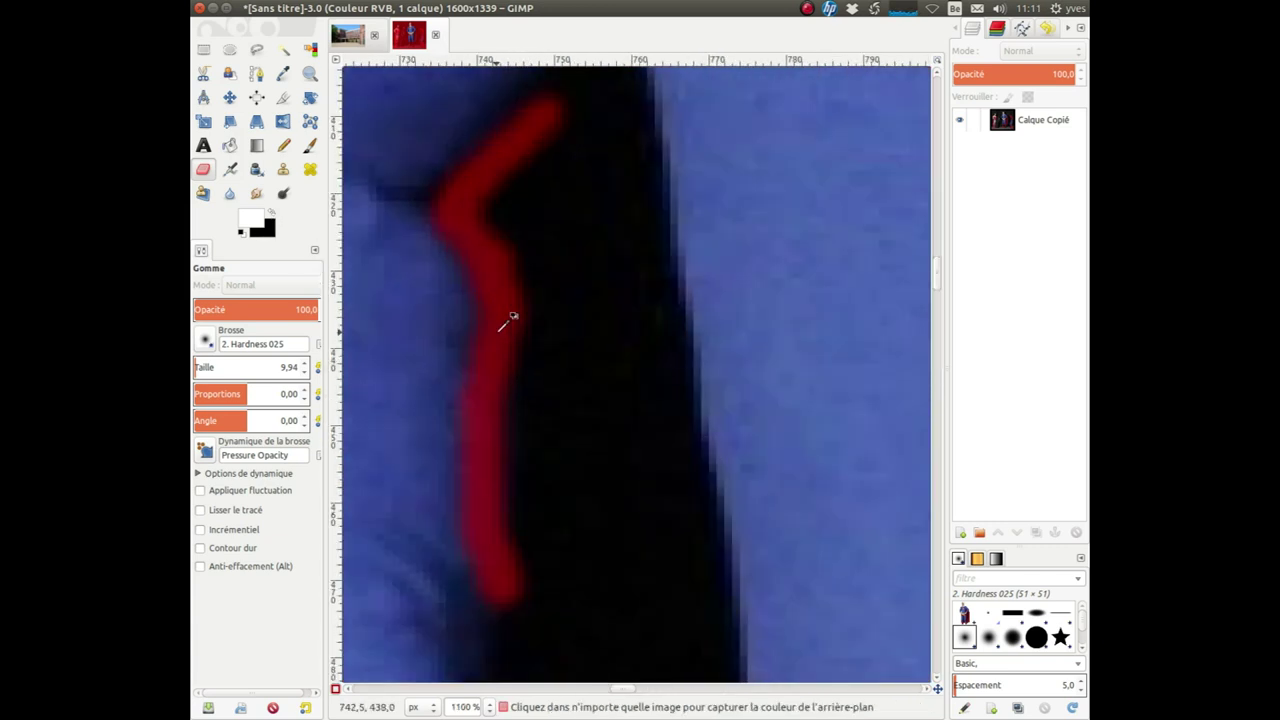
{"action": "key", "text": "ctrl+z"}
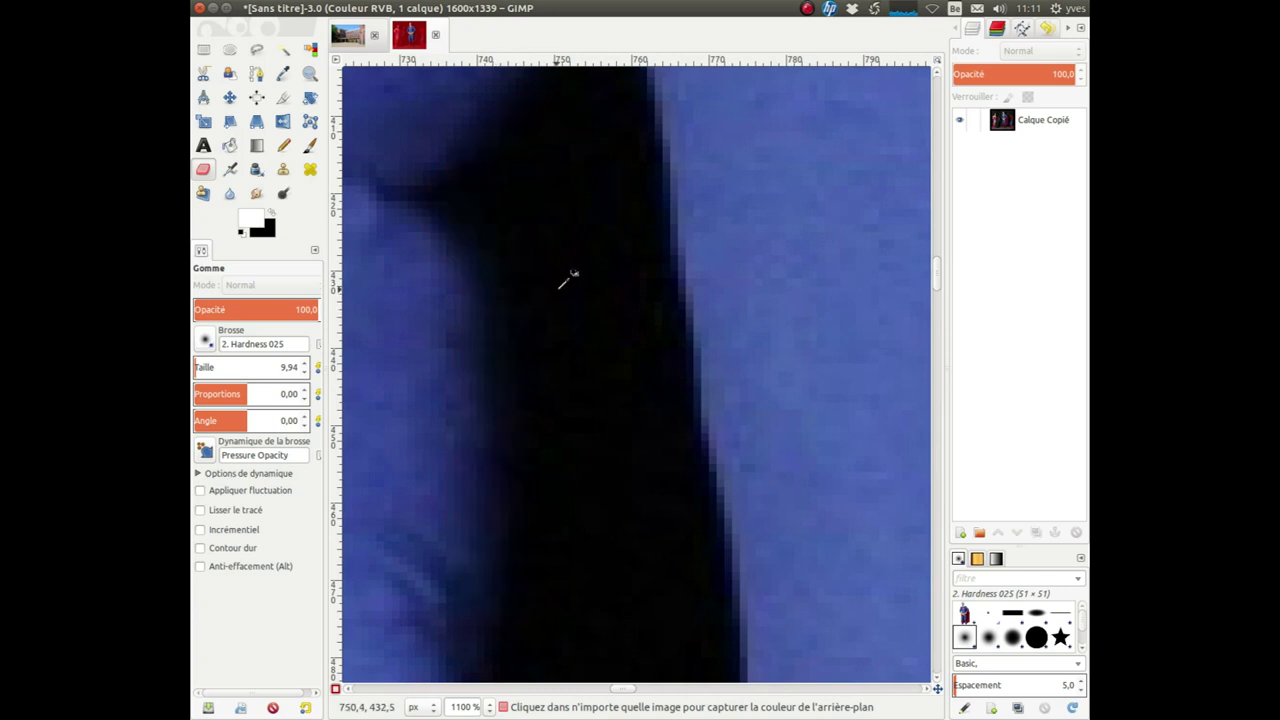
{"action": "scroll", "coordinate": [565, 276], "scroll_direction": "down", "scroll_amount": 3, "text": "ctrl"}
{"action": "scroll", "coordinate": [565, 275], "scroll_direction": "down", "scroll_amount": 1, "text": "ctrl"}
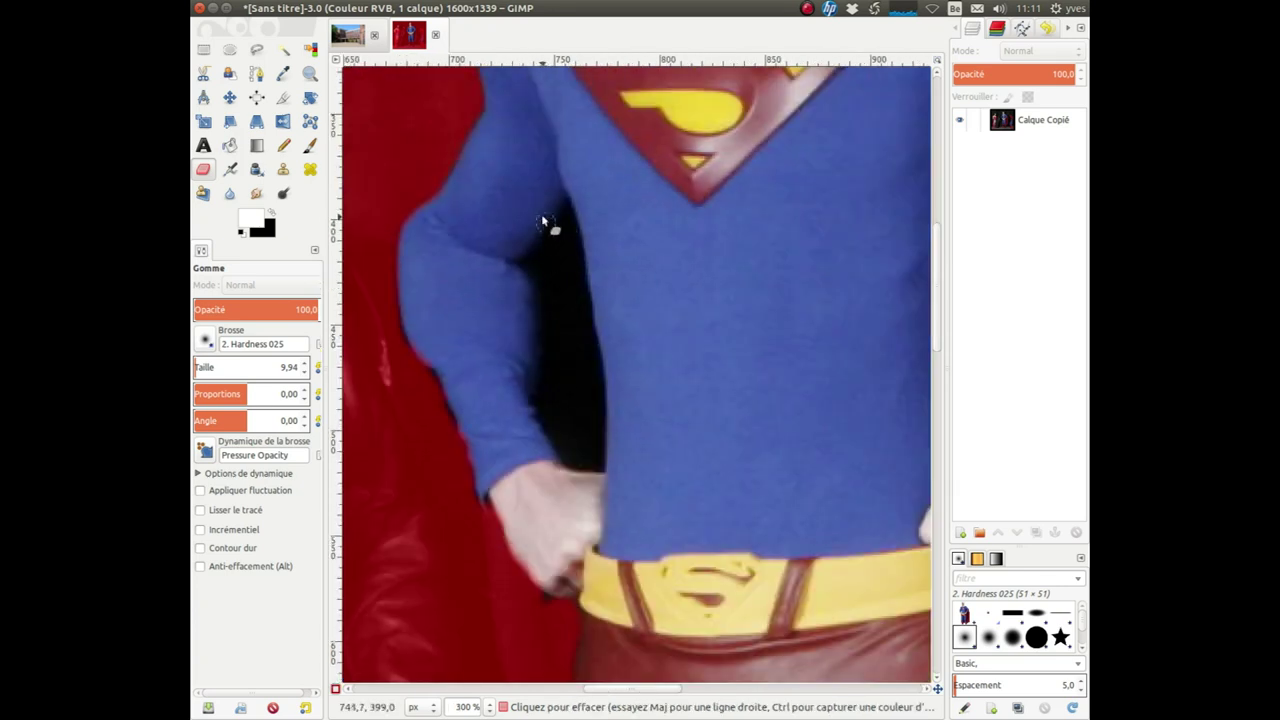
{"action": "left_click", "coordinate": [335, 690]}
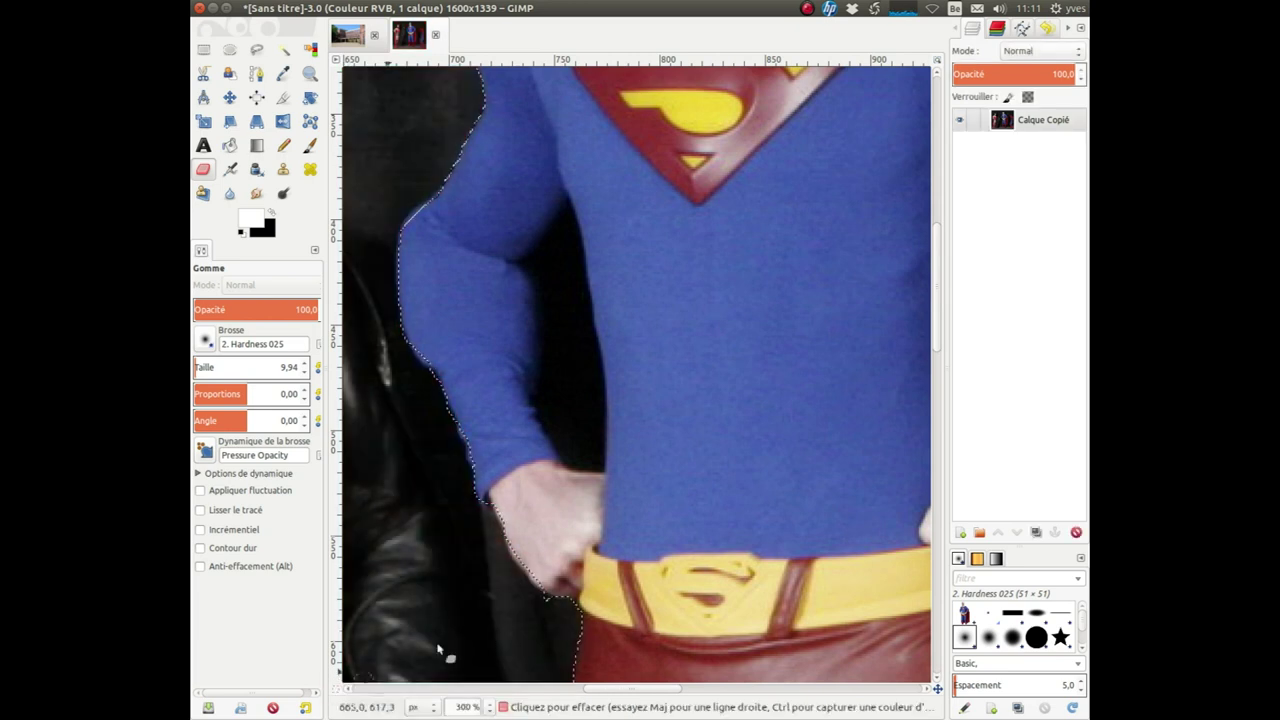
- Use Intelligent Scissors in Subtract mode to trace the gap's inner arm edge down toward the hand
{"action": "left_click", "coordinate": [203, 77]}
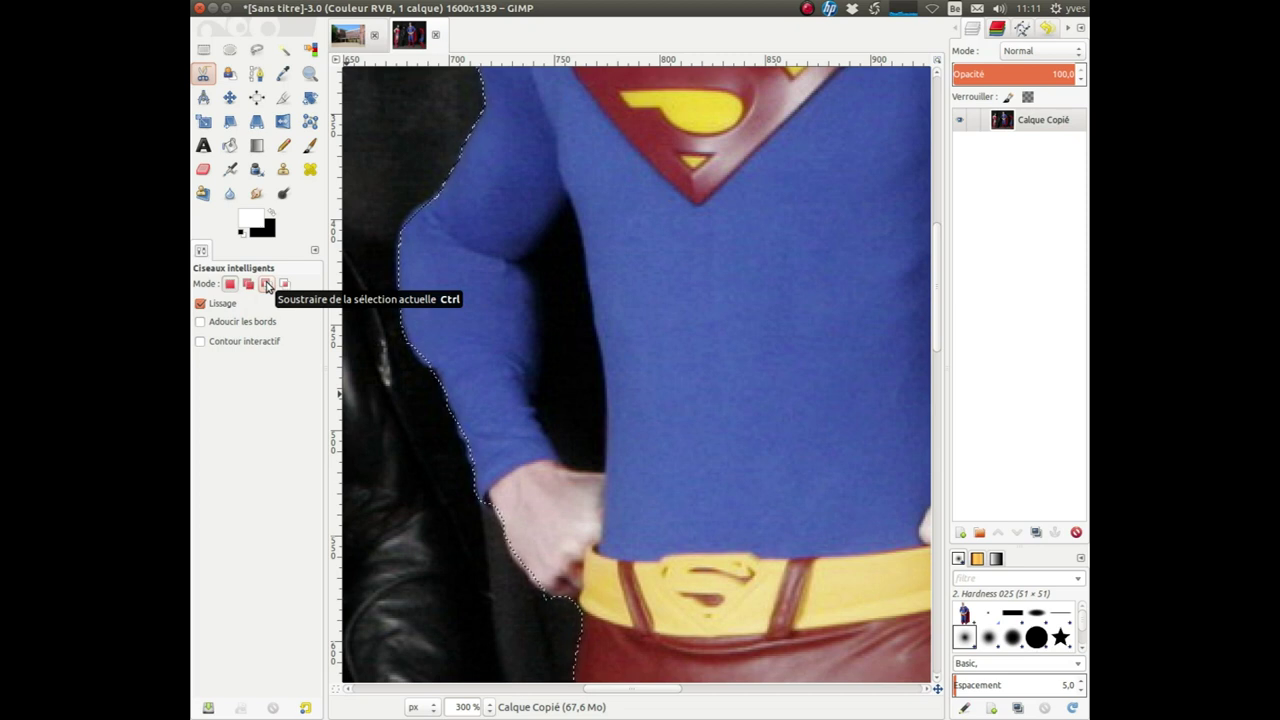
{"action": "left_click", "coordinate": [267, 286]}
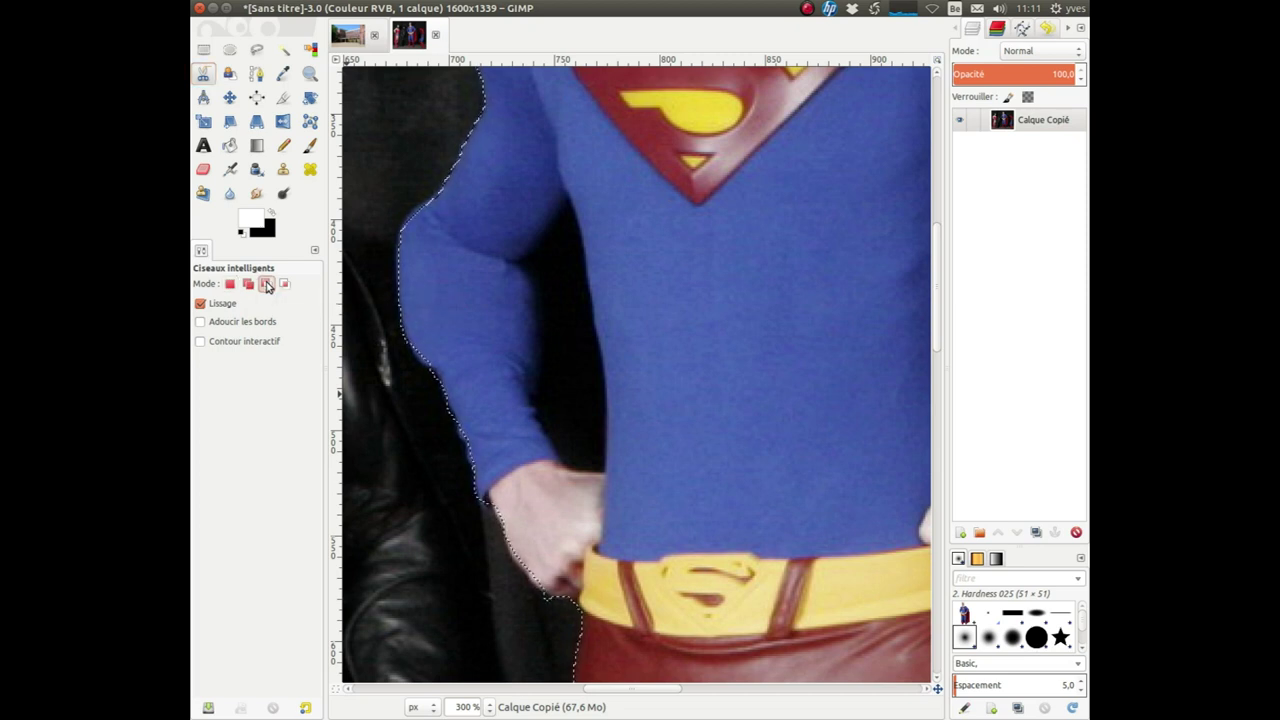
{"action": "left_click", "coordinate": [554, 213]}
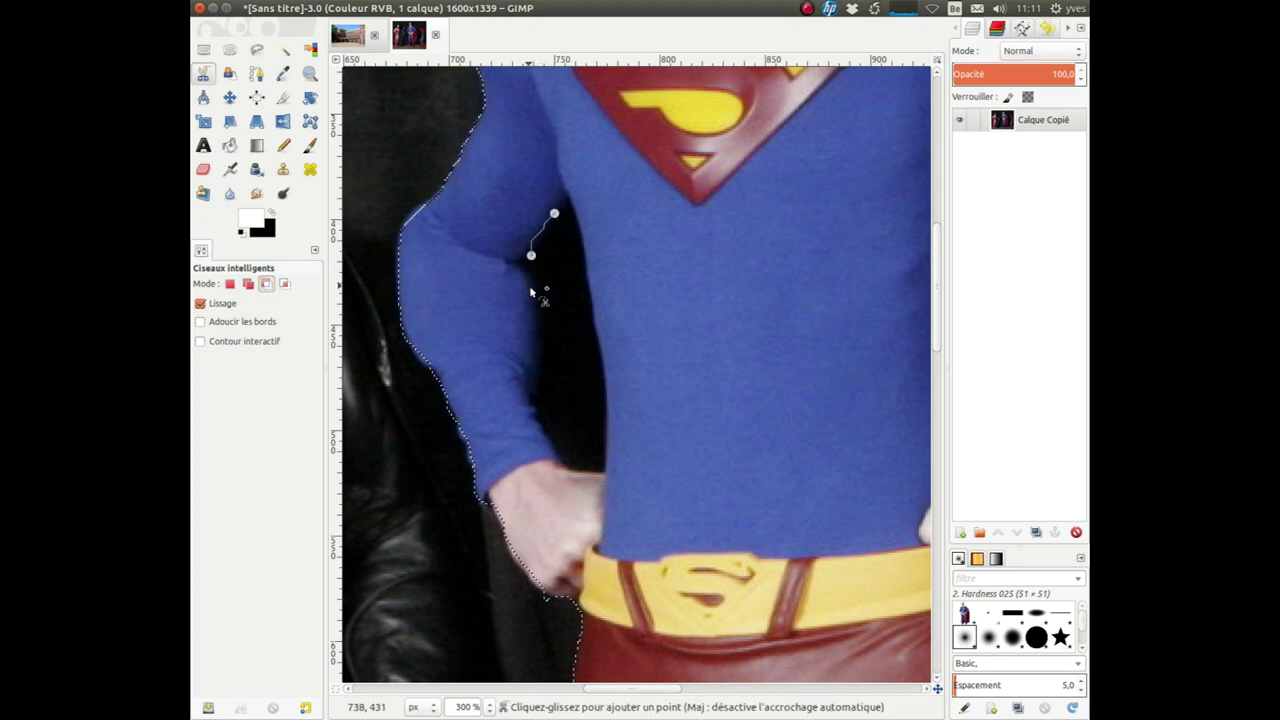
{"action": "left_click", "coordinate": [537, 327]}
{"action": "left_click", "coordinate": [531, 375]}
{"action": "left_click", "coordinate": [552, 438]}
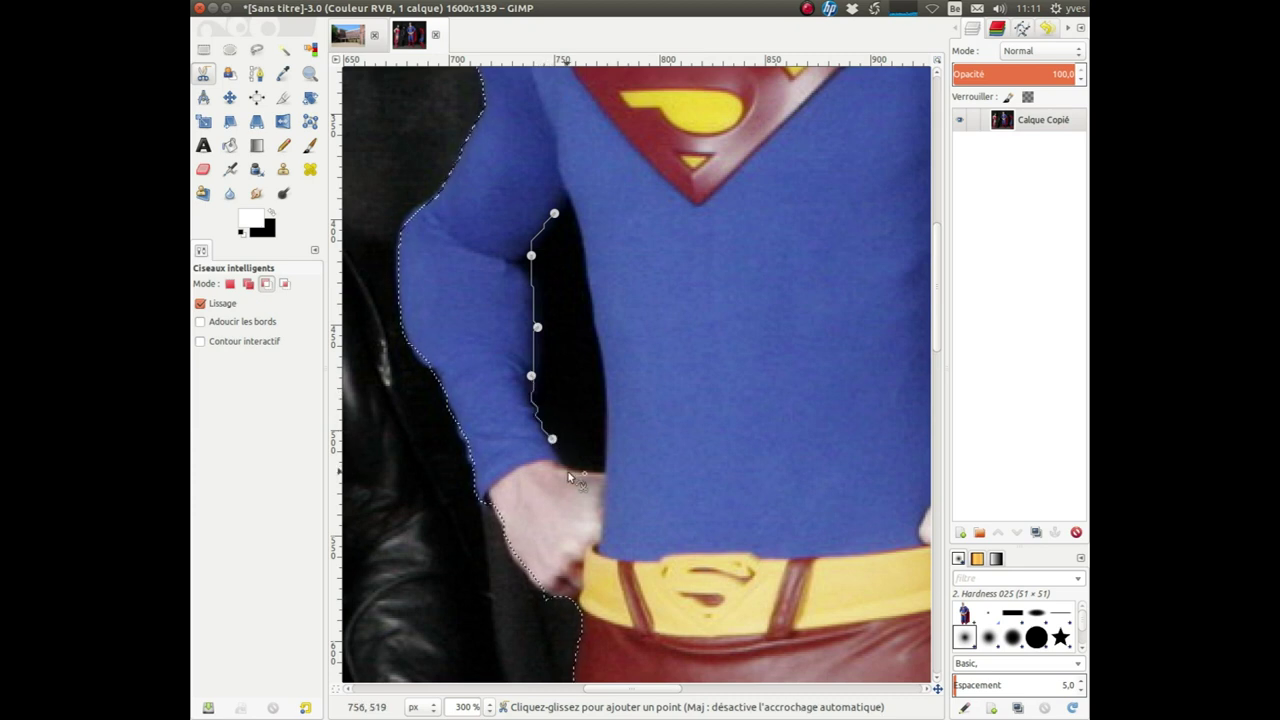
{"action": "left_click", "coordinate": [570, 465]}
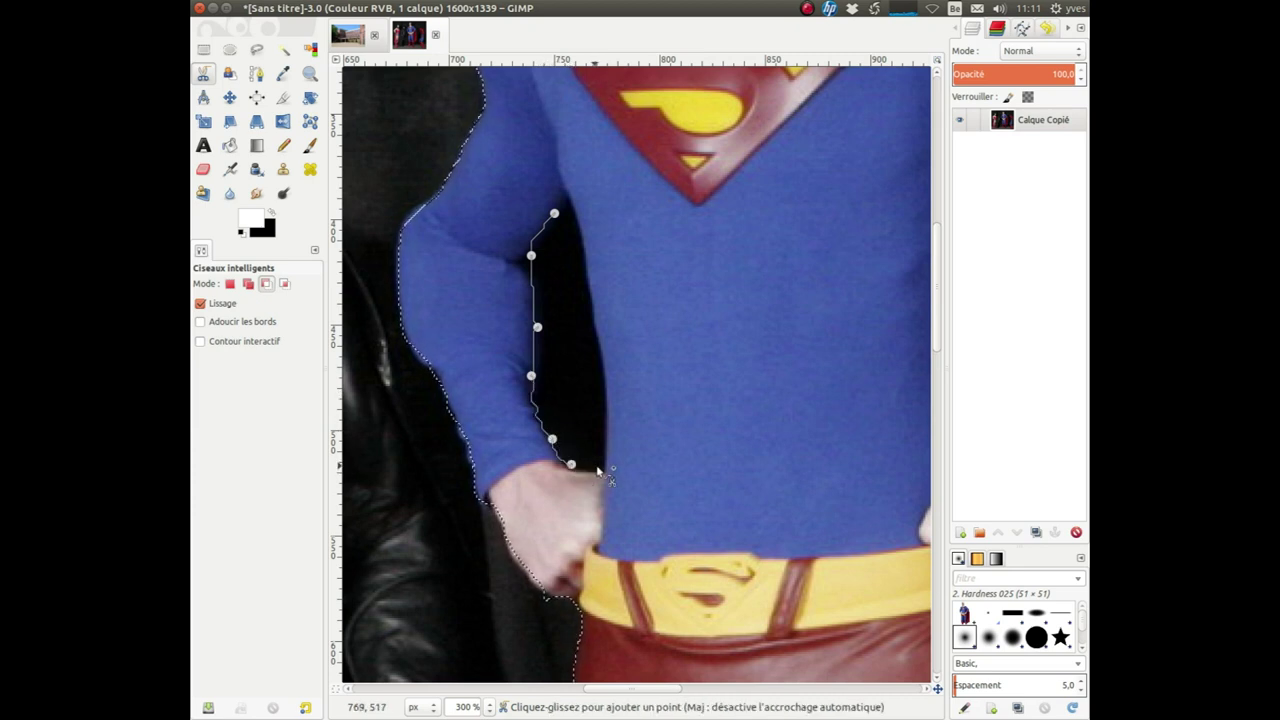
- Trace back up the torso side, close the outline and subtract the gap from the selection
{"action": "left_click", "coordinate": [601, 475]}
{"action": "left_click", "coordinate": [604, 378]}
{"action": "left_click", "coordinate": [609, 422]}
{"action": "left_click", "coordinate": [581, 251]}
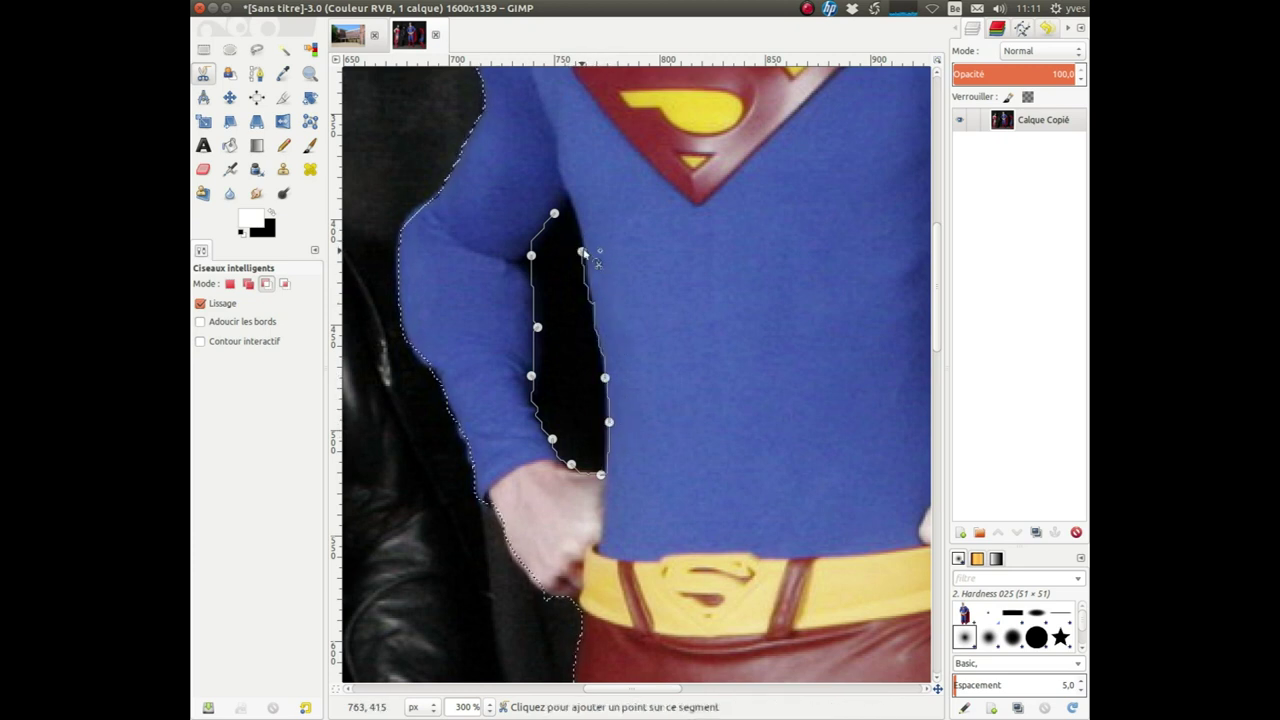
{"action": "left_click", "coordinate": [568, 189]}
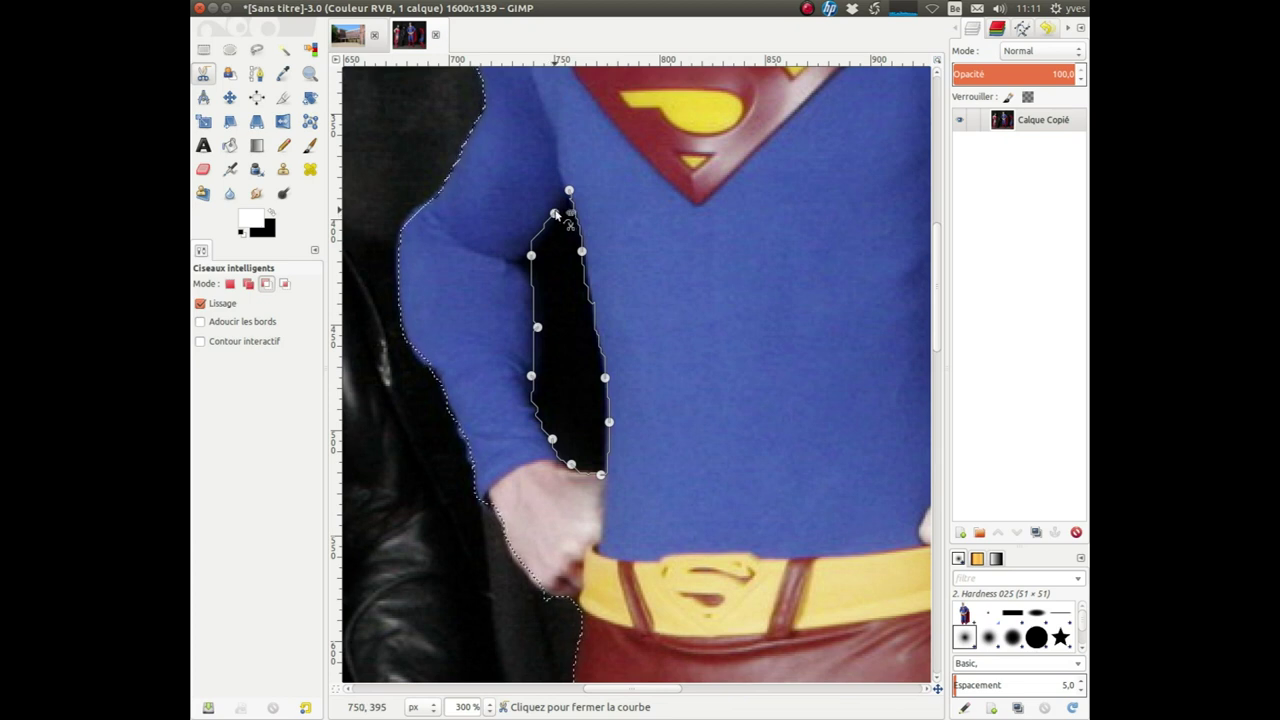
{"action": "left_click", "coordinate": [555, 213]}
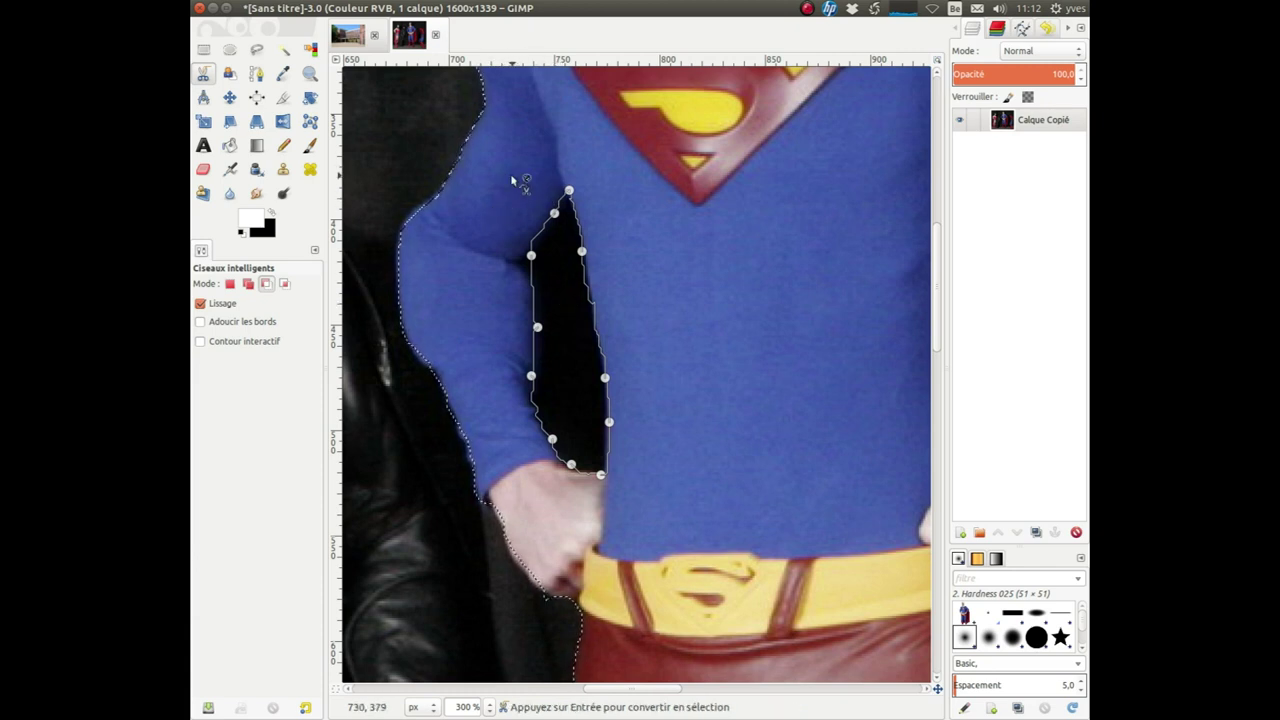
{"action": "left_click", "coordinate": [555, 250]}
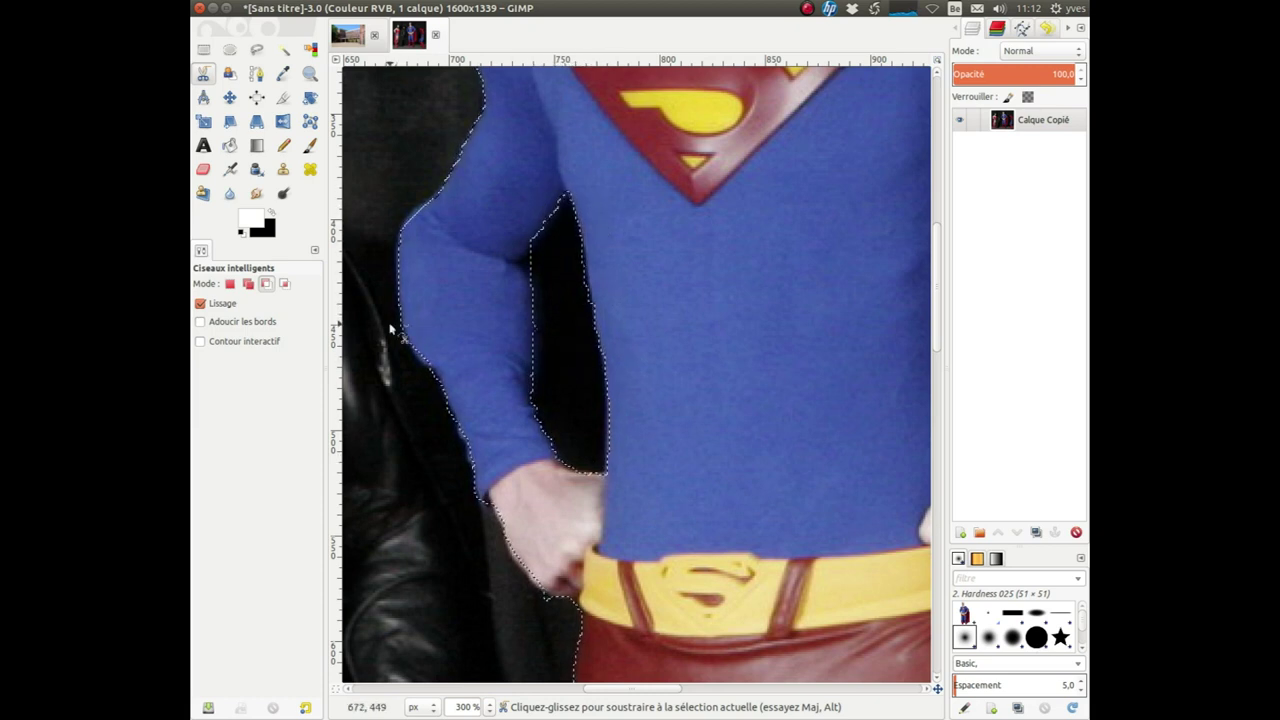
{"action": "left_click", "coordinate": [266, 285]}
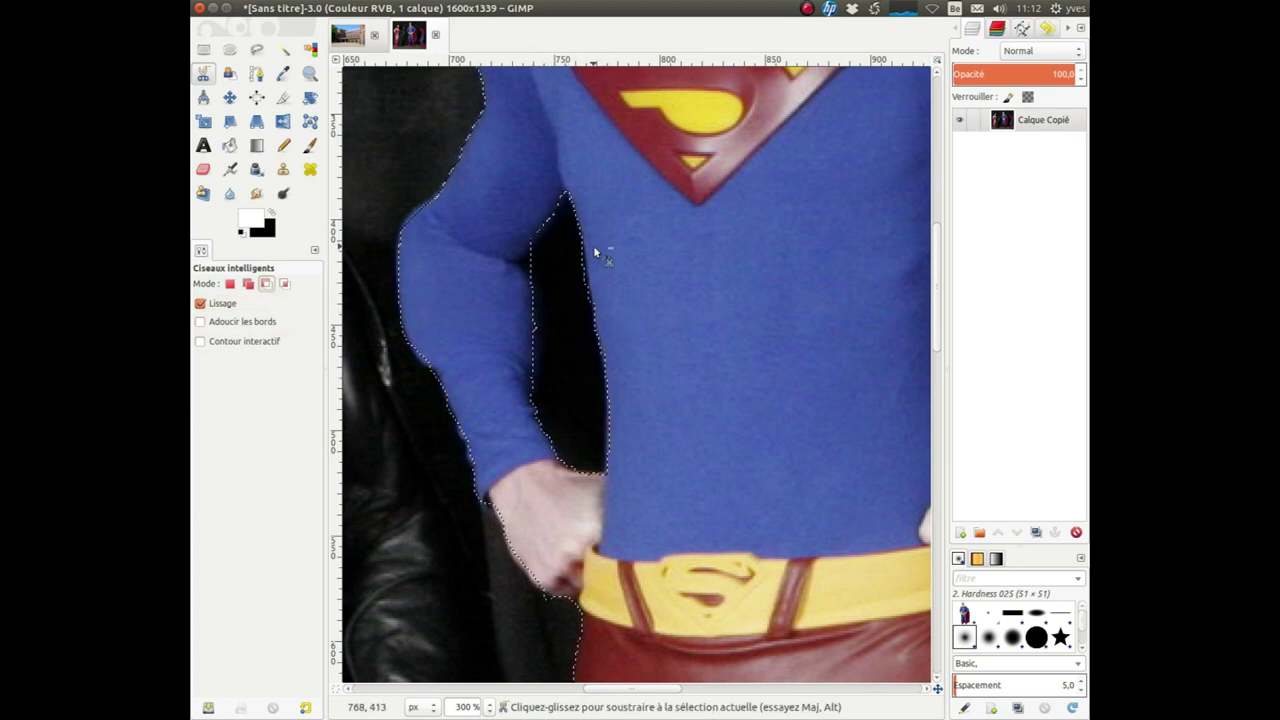
- Feather Superman's selection edge by 5 px and preview it as a red Quick Mask
{"action": "left_click", "coordinate": [335, 689]}
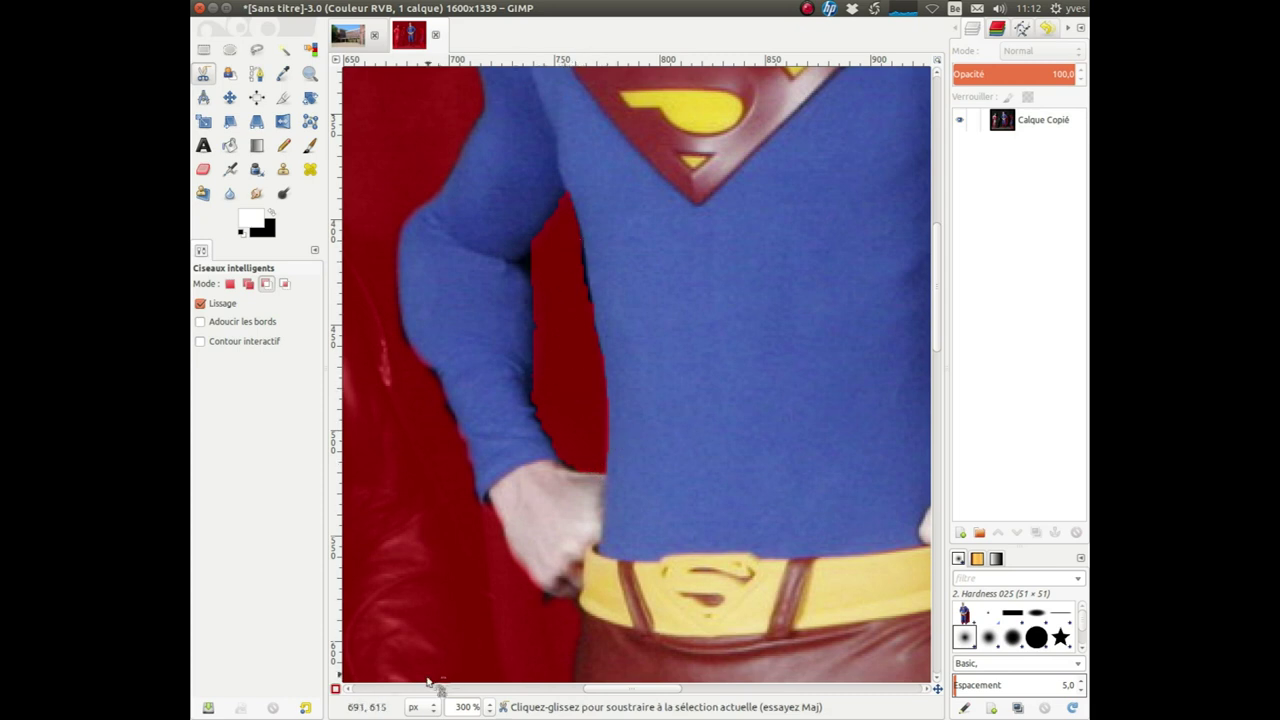
{"action": "left_click", "coordinate": [335, 692]}
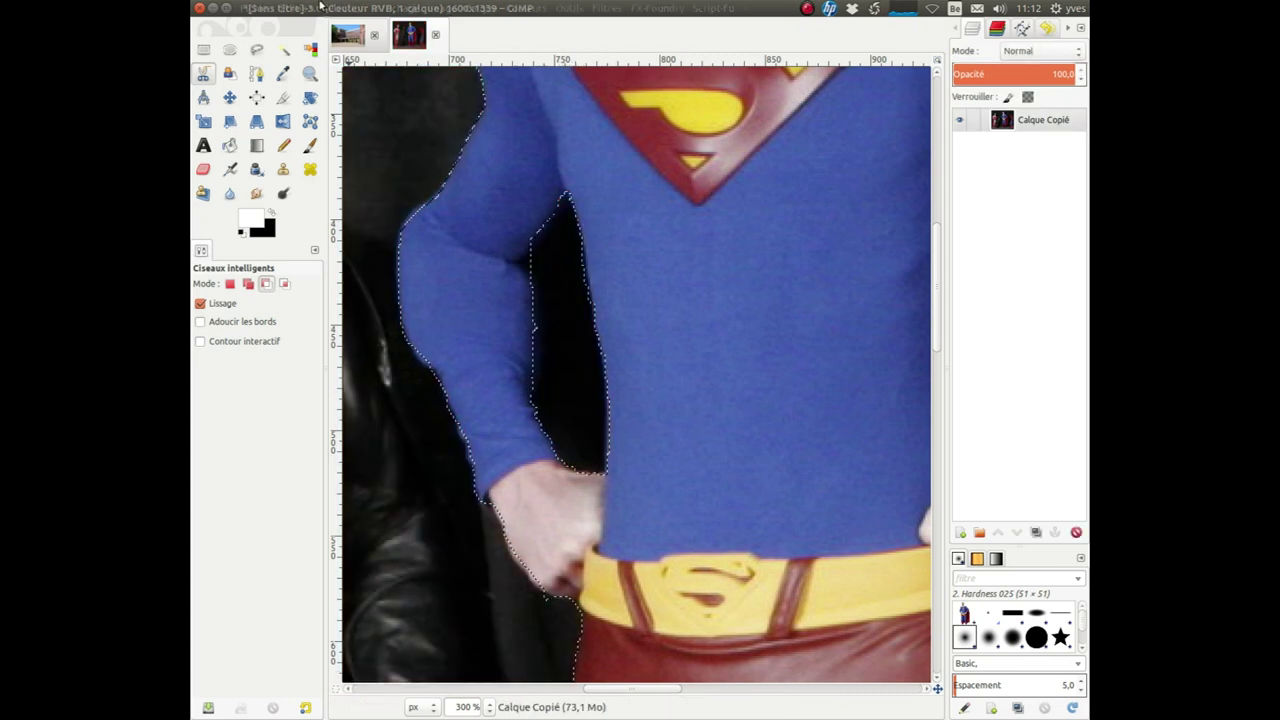
{"action": "left_click", "coordinate": [295, 8]}
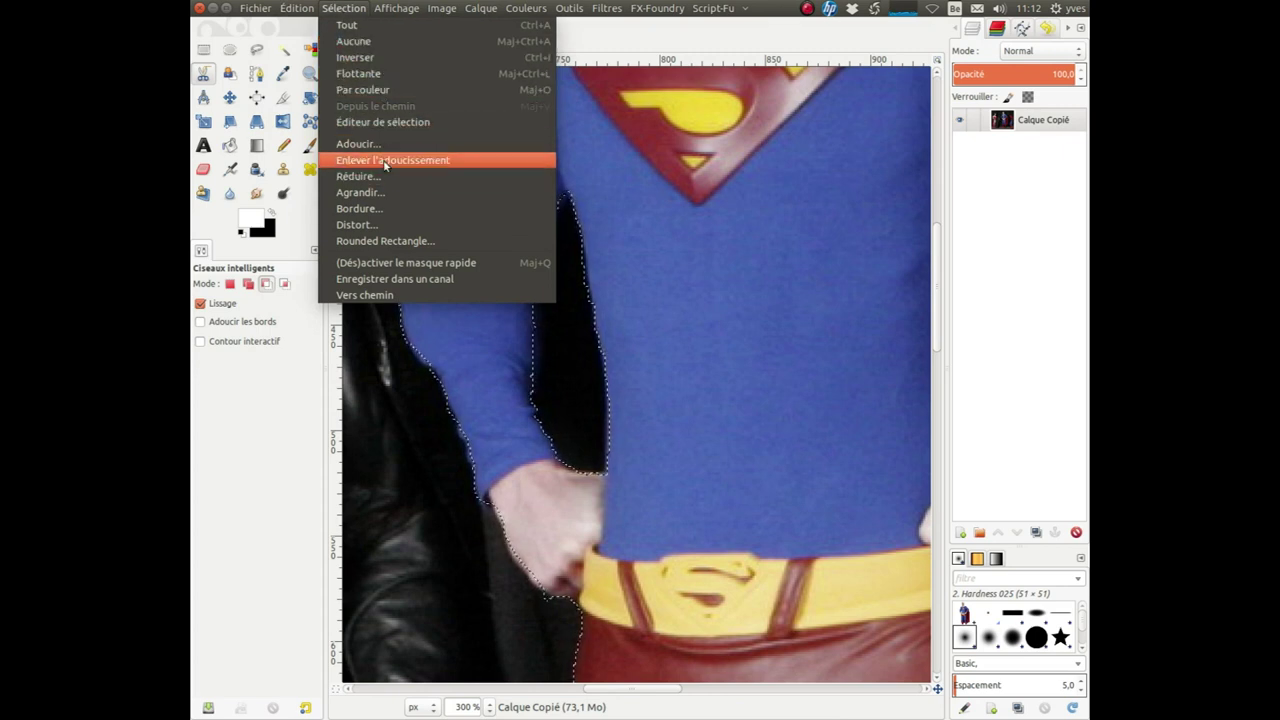
{"action": "left_click", "coordinate": [386, 160]}
{"action": "left_click", "coordinate": [340, 8]}
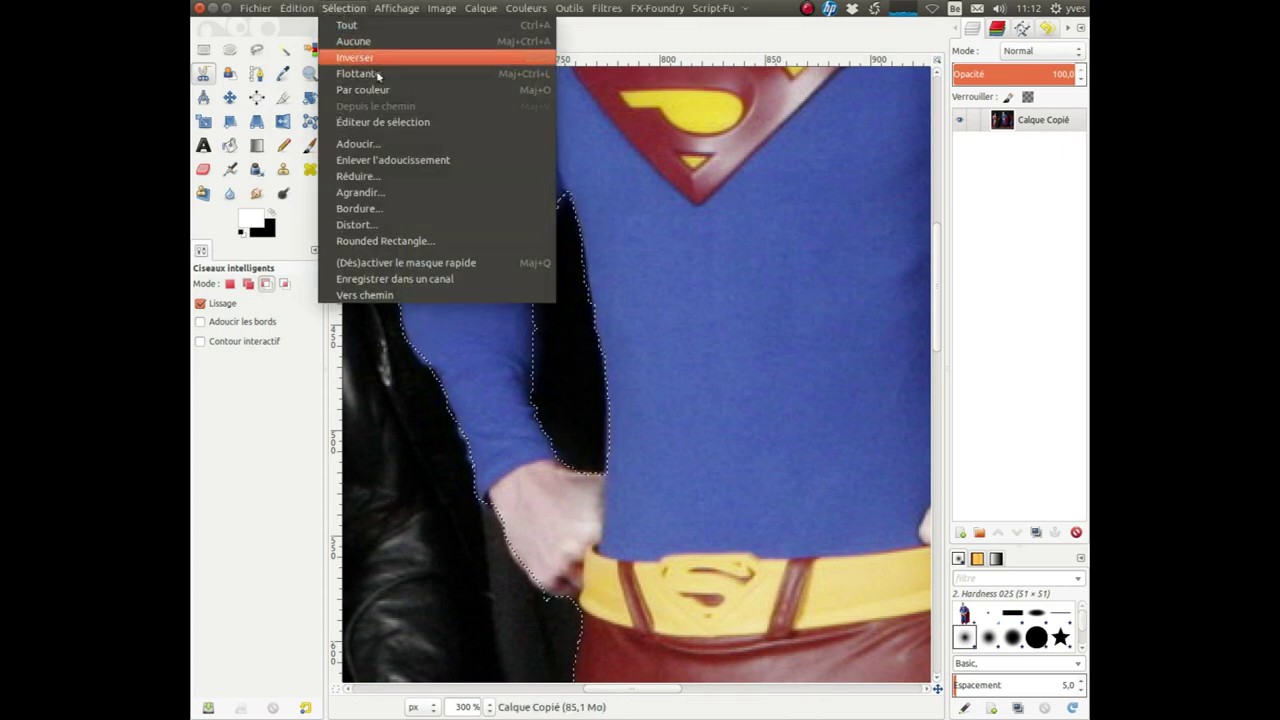
{"action": "left_click", "coordinate": [386, 145]}
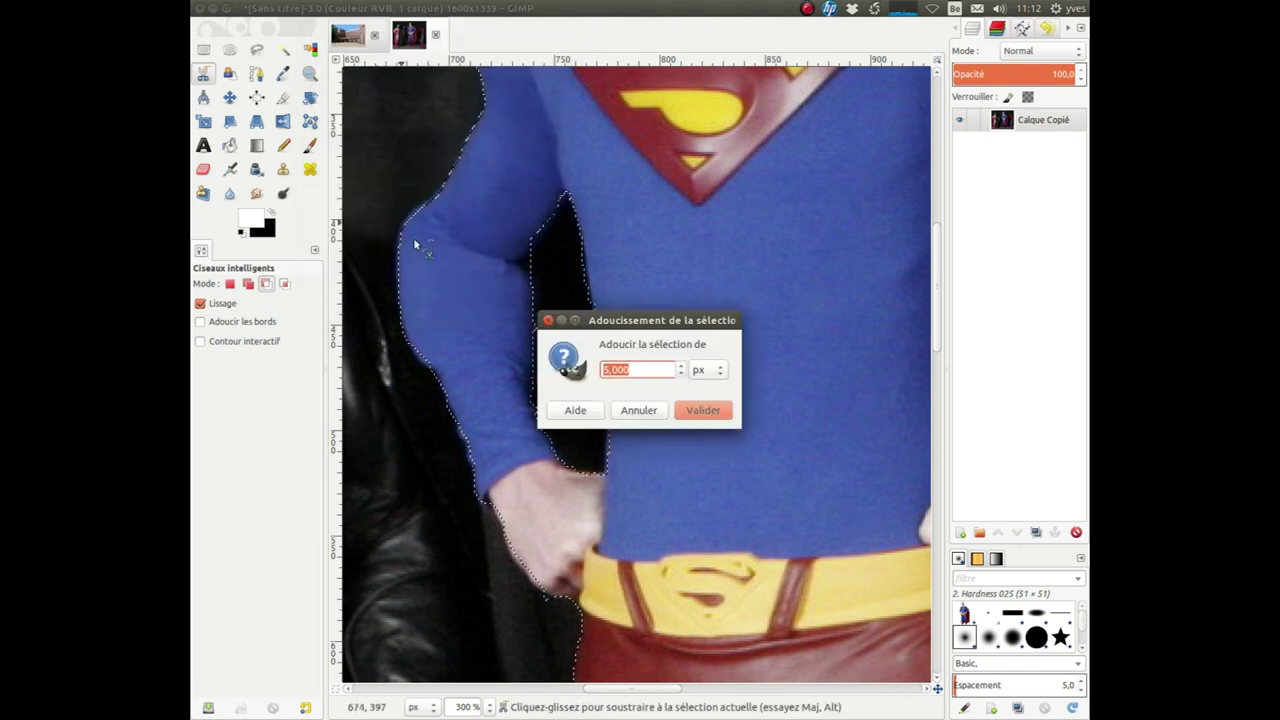
{"action": "left_click", "coordinate": [707, 410]}
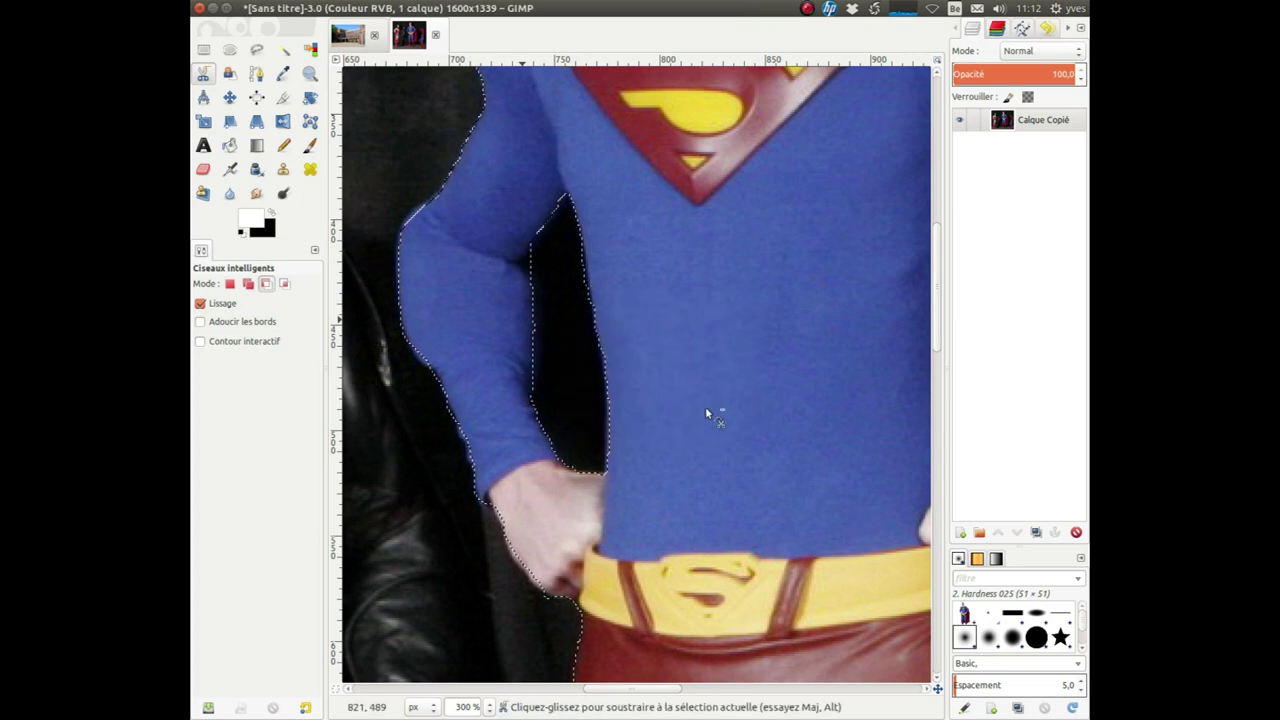
{"action": "left_click", "coordinate": [335, 689]}
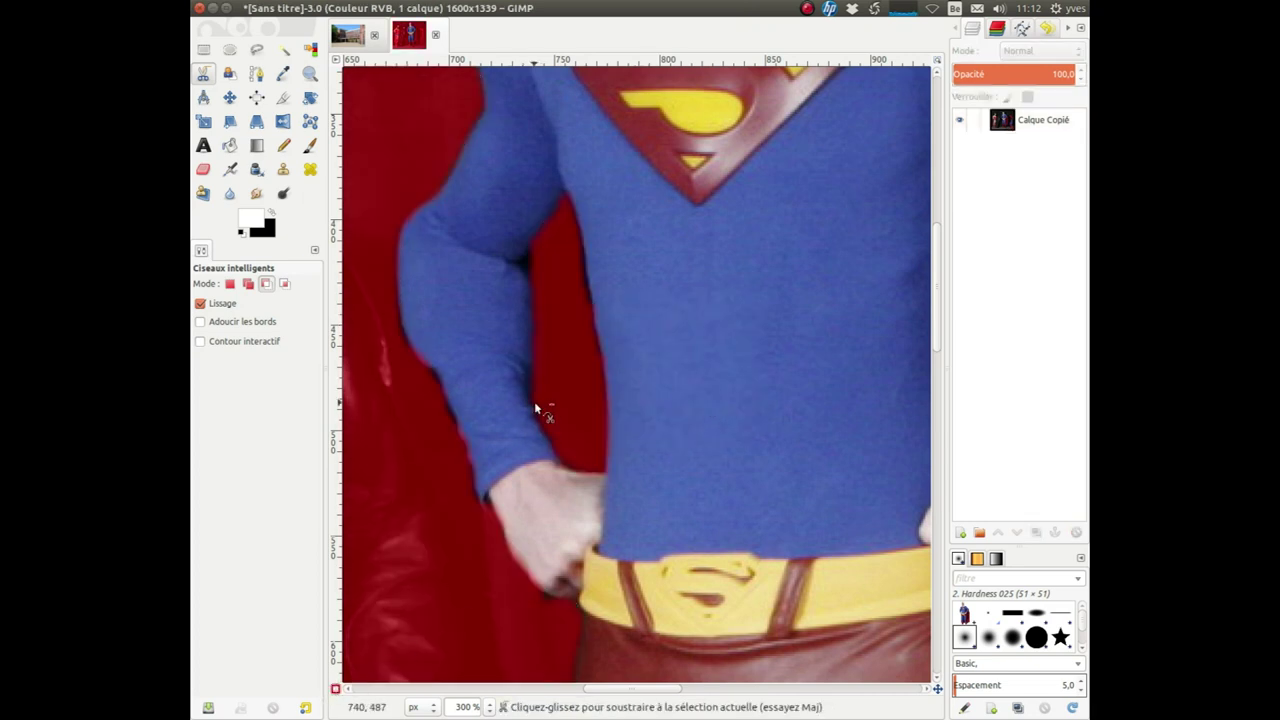
- Erase a spot on the quick mask beside Superman's arm, then zoom back out
{"action": "scroll", "coordinate": [558, 300], "scroll_direction": "up", "scroll_amount": 3}
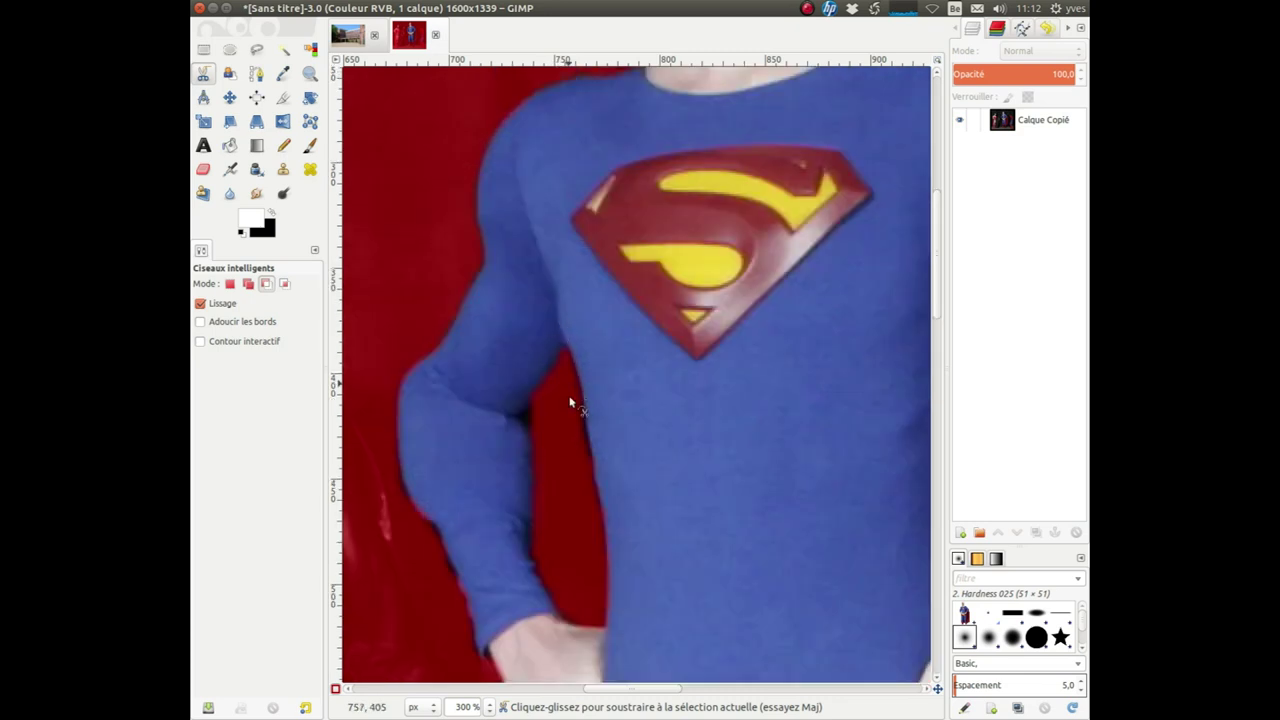
{"action": "left_click", "coordinate": [203, 169]}
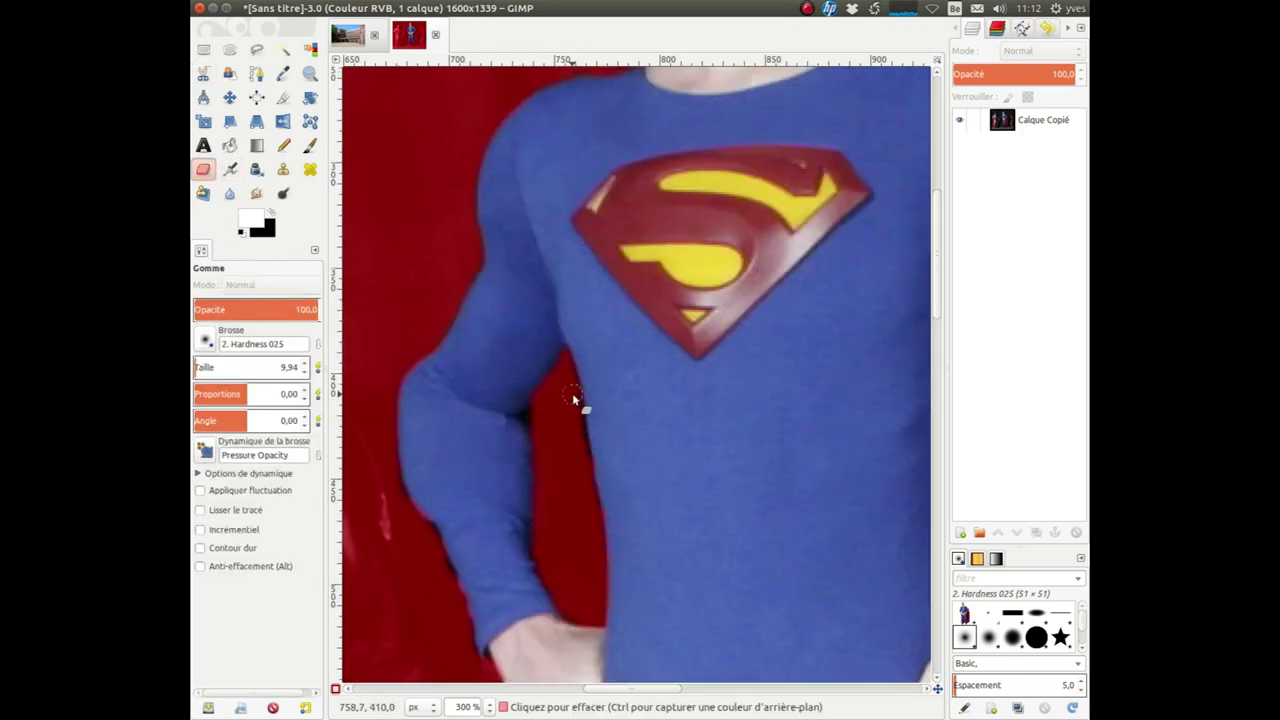
{"action": "left_click", "coordinate": [583, 441]}
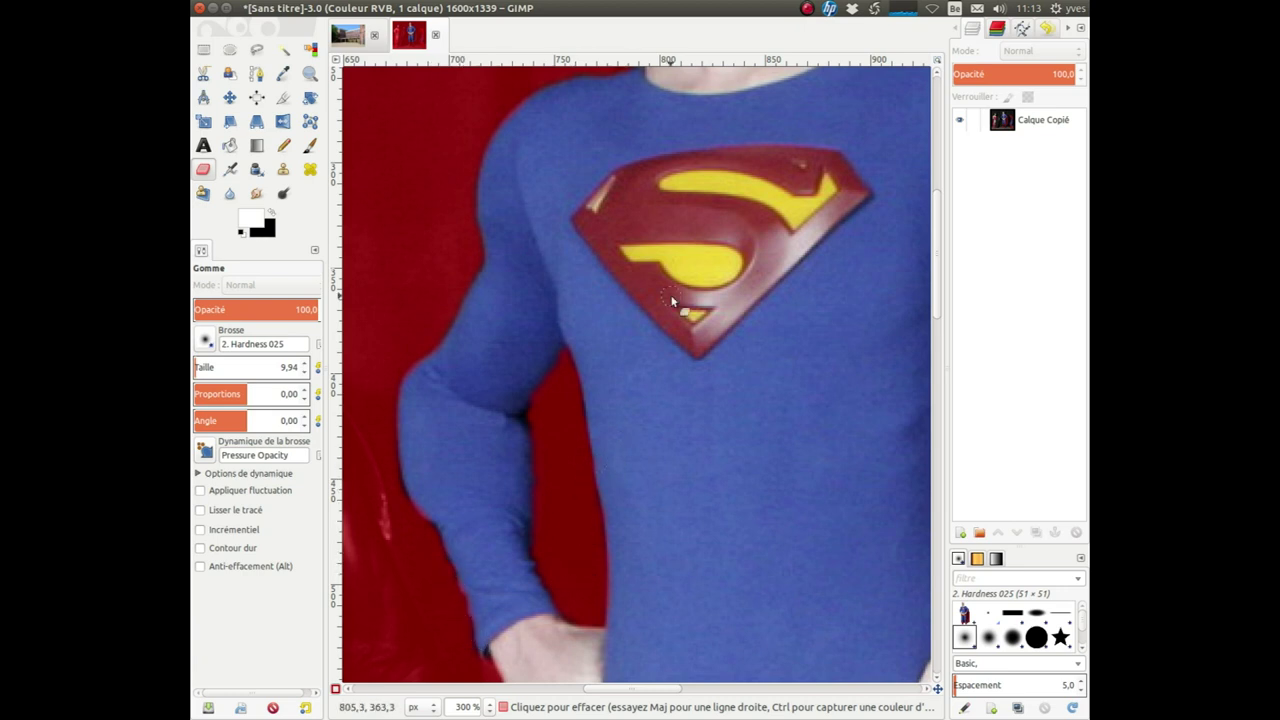
{"action": "scroll", "coordinate": [649, 313], "scroll_direction": "down", "scroll_amount": 2, "text": "ctrl"}
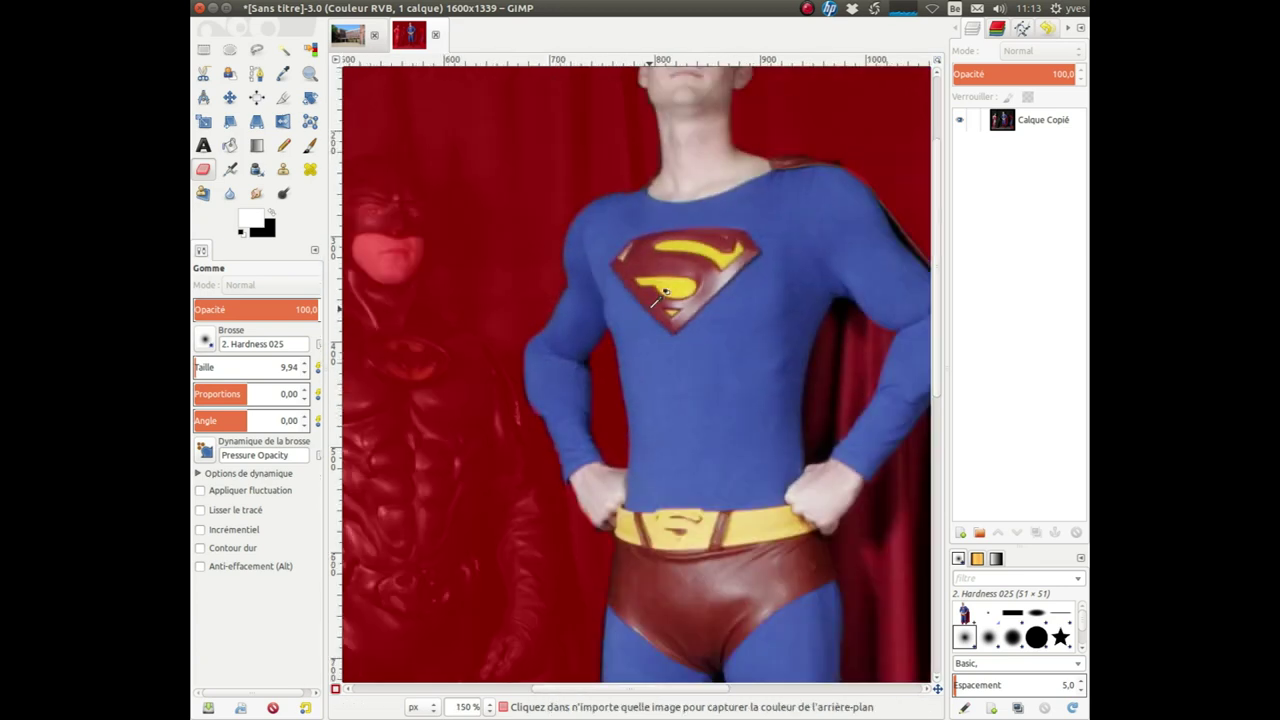
{"action": "scroll", "coordinate": [649, 313], "scroll_direction": "down", "scroll_amount": 3, "text": "ctrl"}
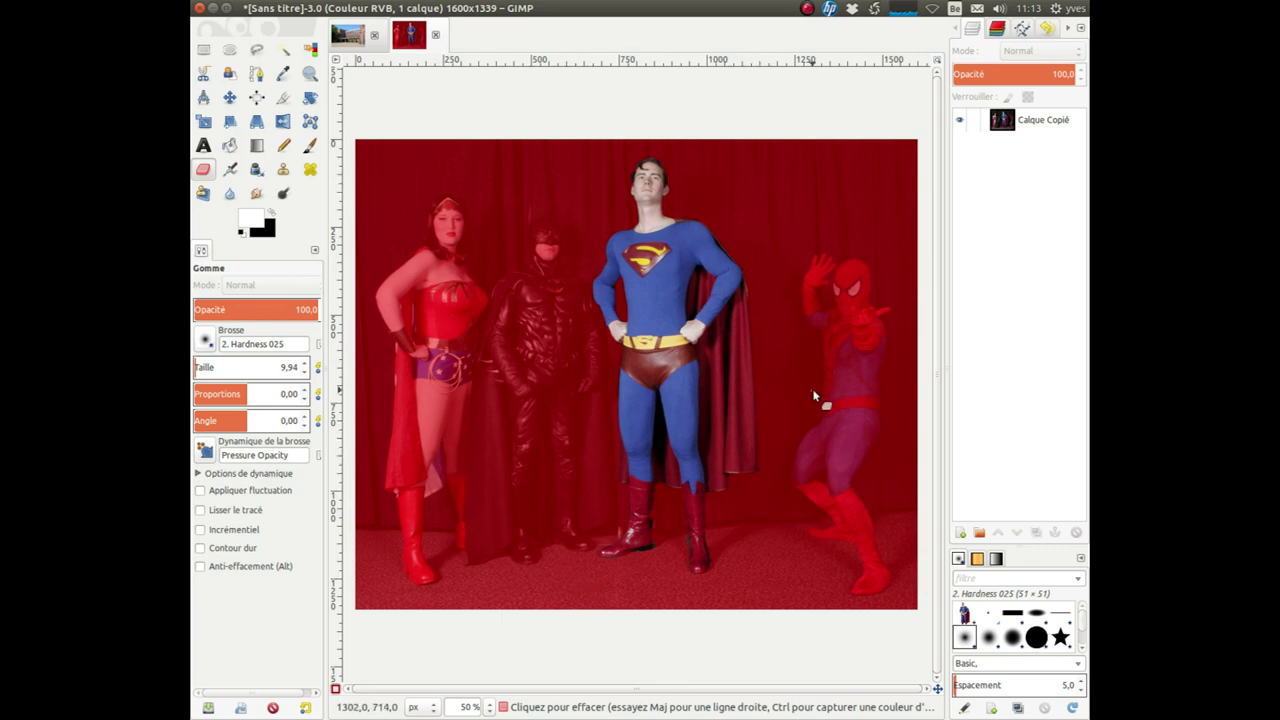
- Exit Quick Mask, copy the Superman selection, and bring the DSC_0032 courtyard photo forward
{"action": "left_click", "coordinate": [336, 690]}
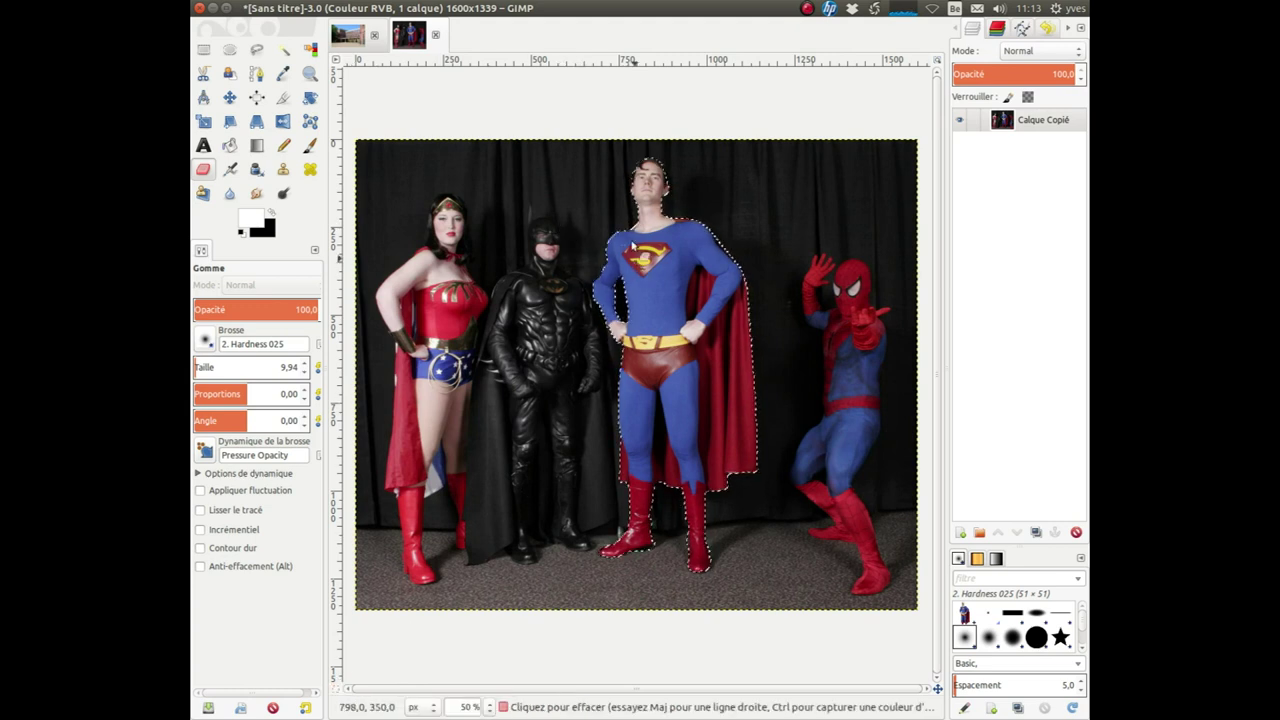
{"action": "mouse_move", "coordinate": [296, 8]}
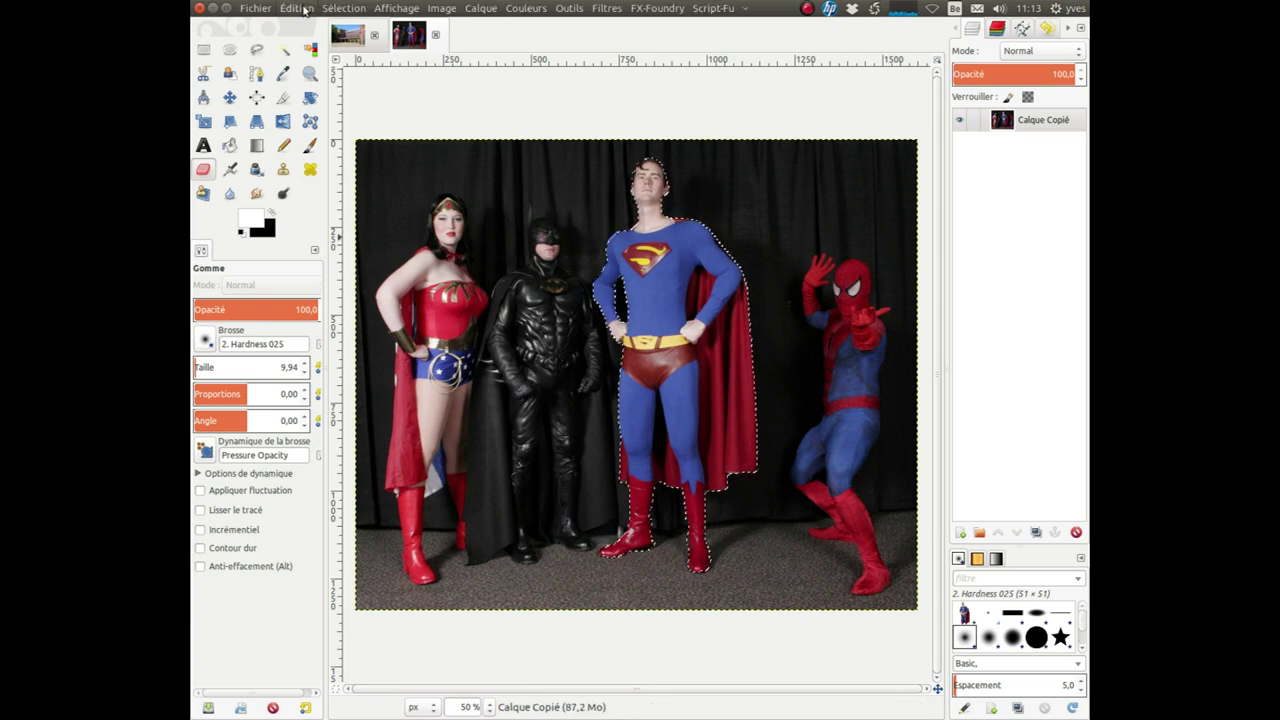
{"action": "left_click", "coordinate": [297, 8]}
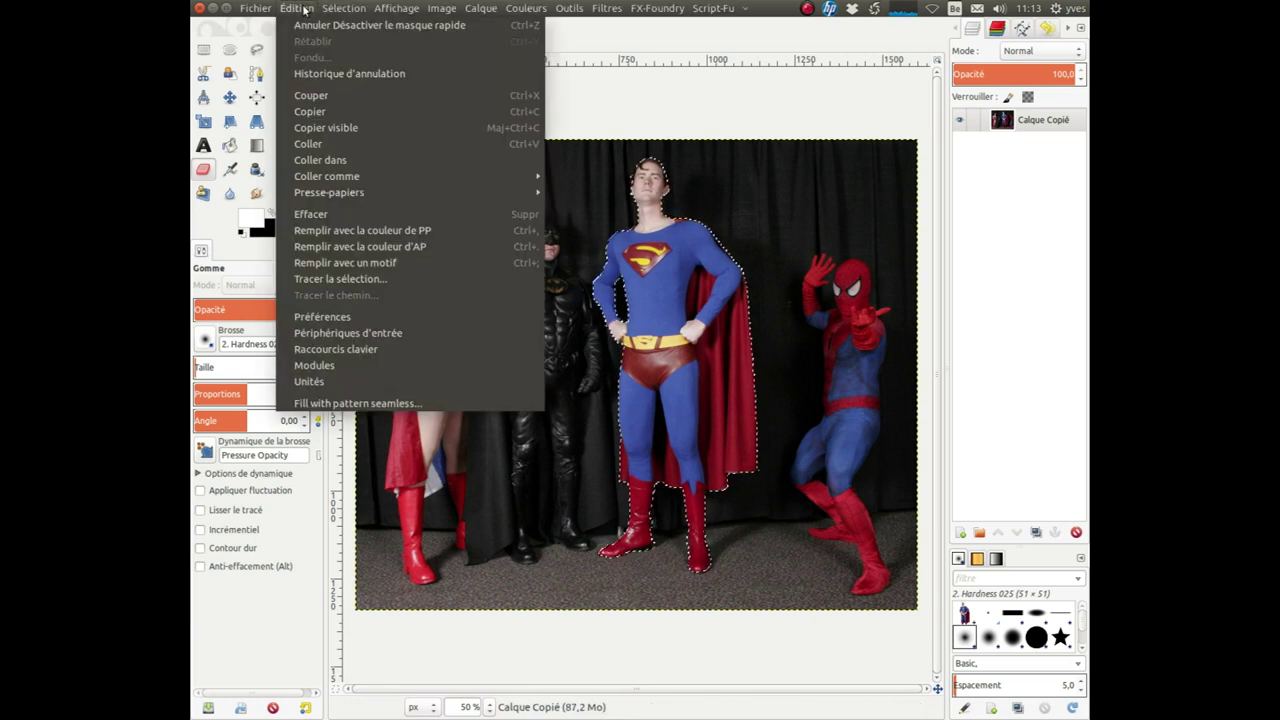
{"action": "left_click", "coordinate": [332, 112]}
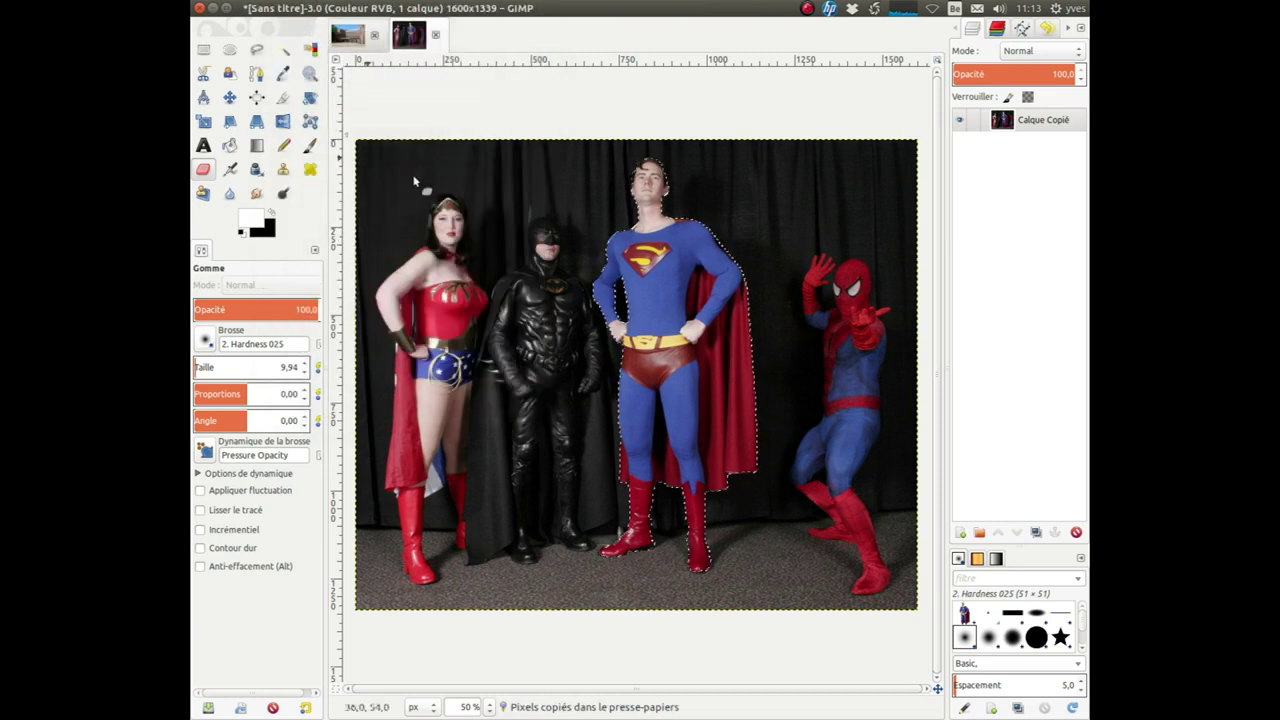
{"action": "left_click", "coordinate": [352, 37]}
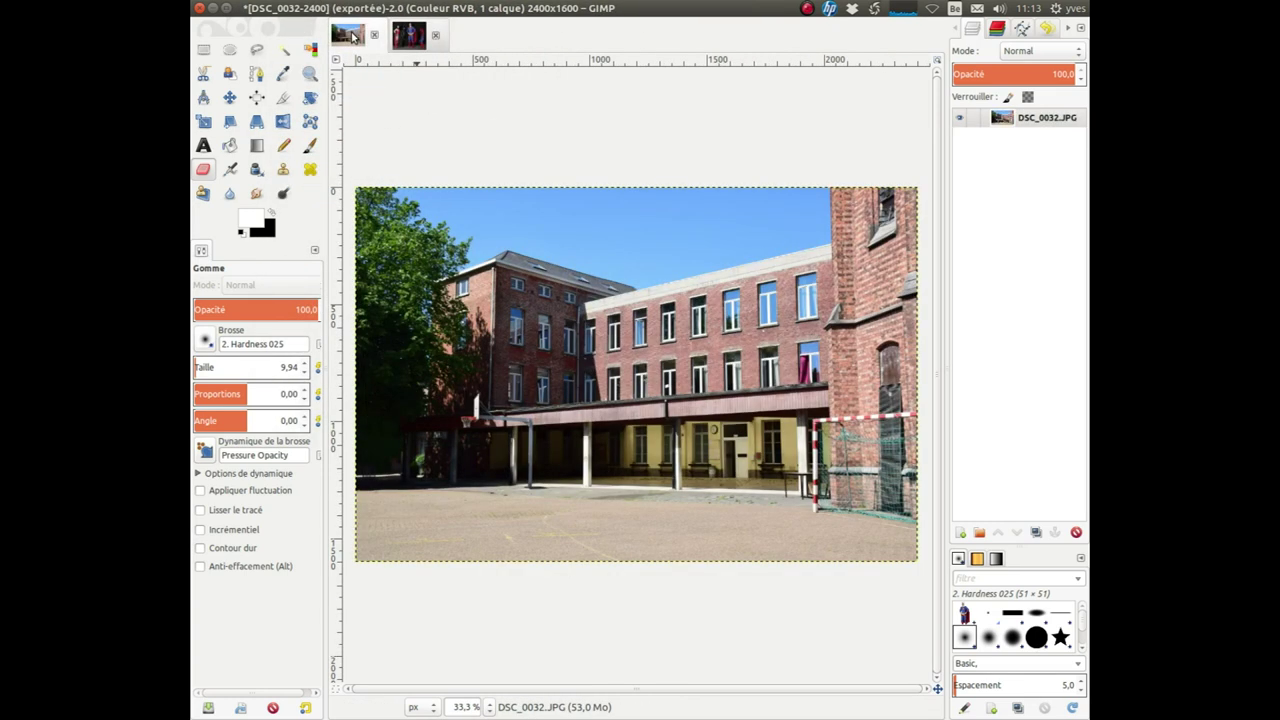
{"action": "mouse_move", "coordinate": [308, 9]}
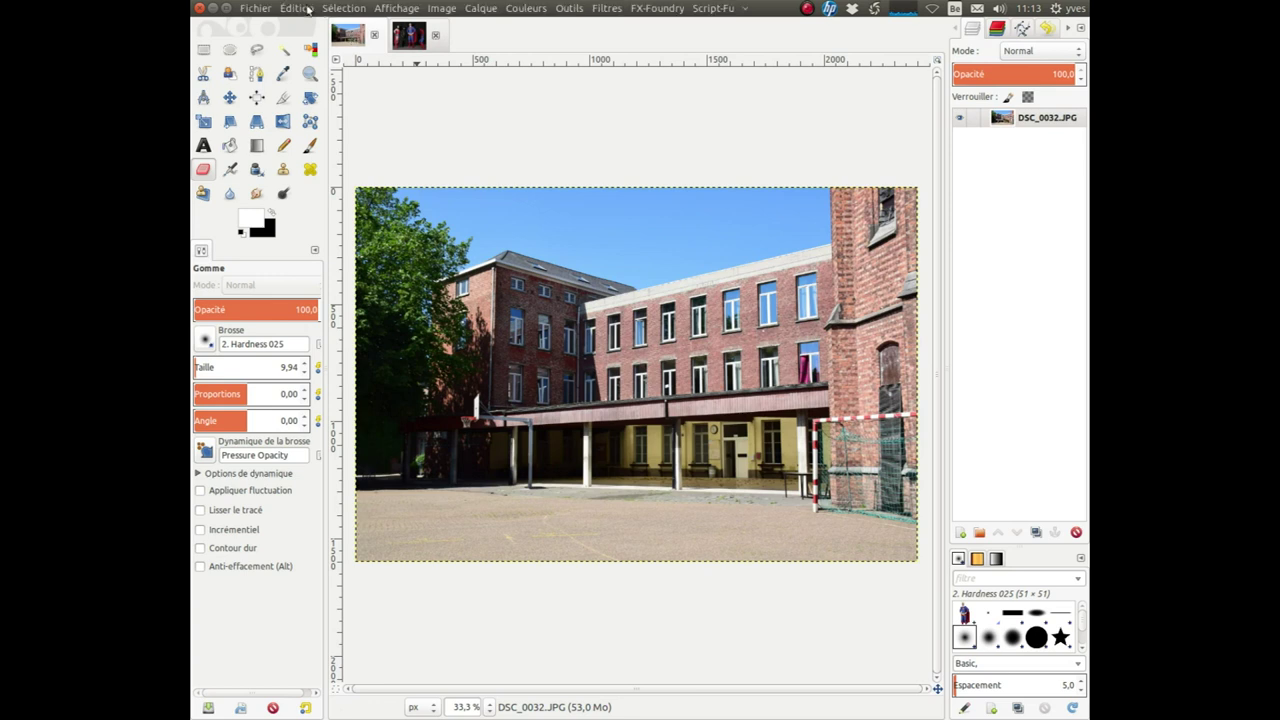
- Paste the clipboard into DSC_0032 via Edit > Paste As > New Layer
{"action": "left_click", "coordinate": [296, 8]}
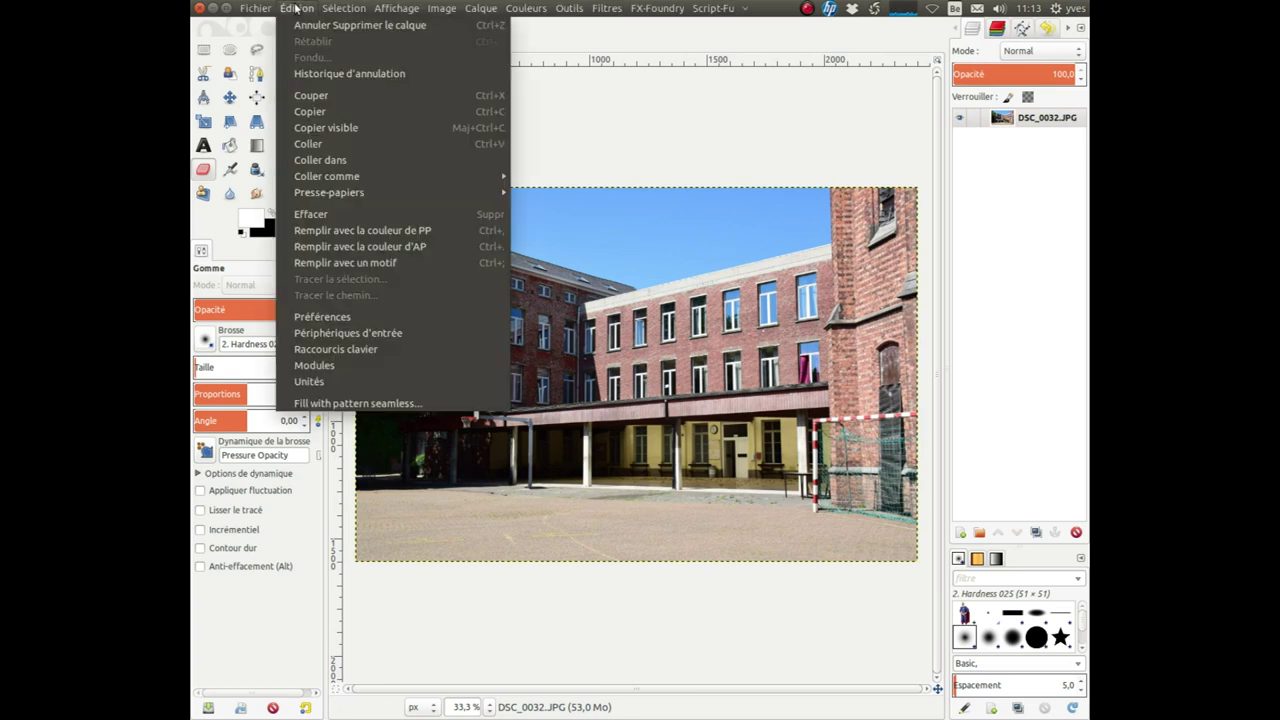
{"action": "mouse_move", "coordinate": [327, 176]}
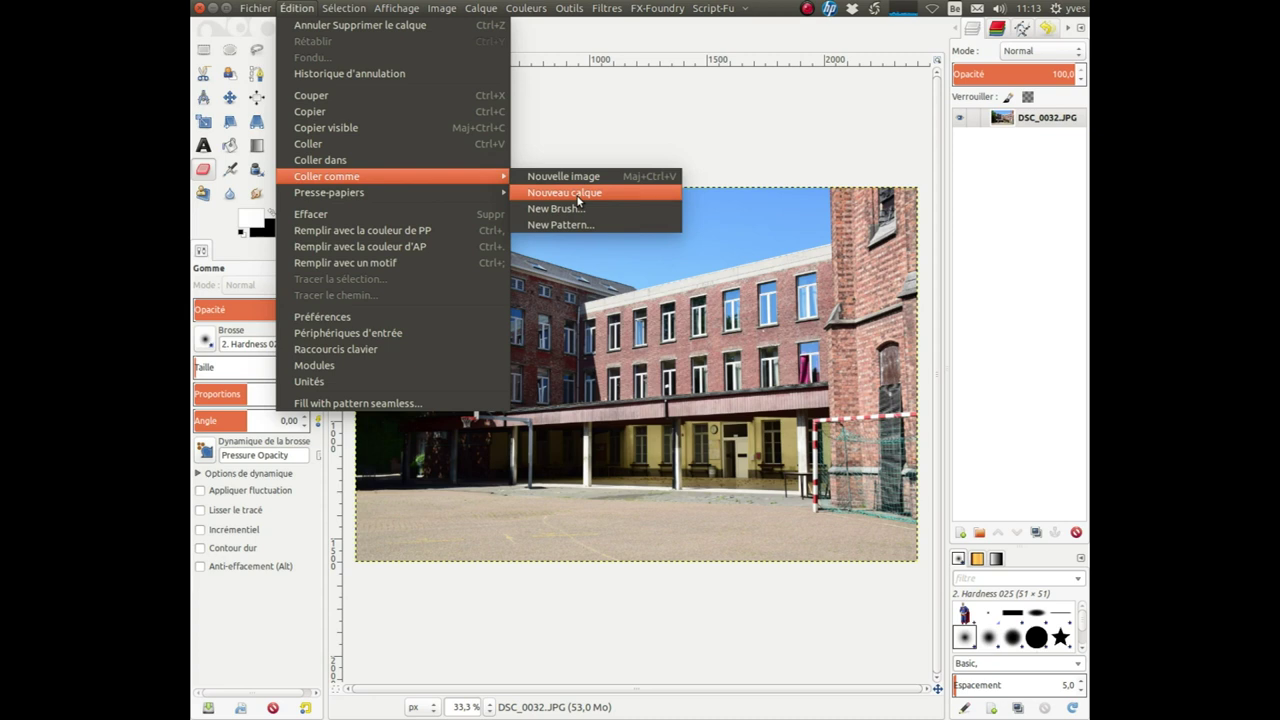
{"action": "left_click", "coordinate": [578, 201]}
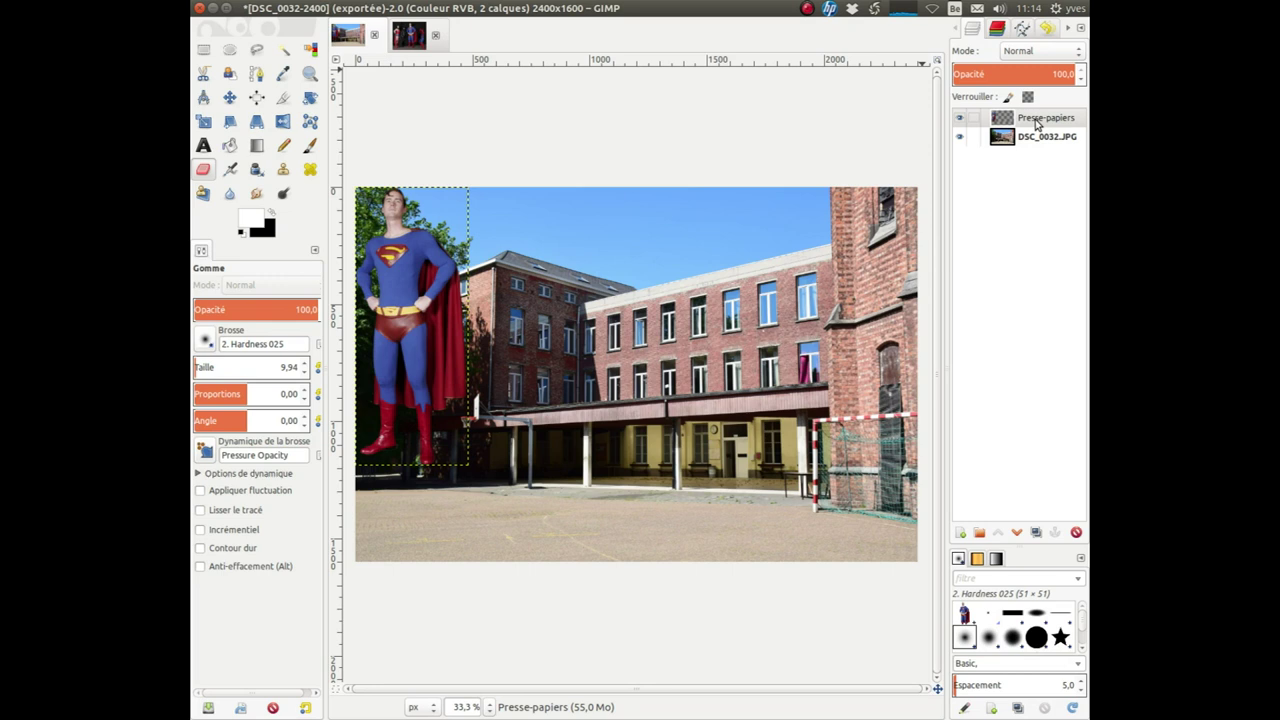
- Rename the pasted clipboard layer to 'Superman'
{"action": "left_click", "coordinate": [1037, 123]}
{"action": "double_click", "coordinate": [1037, 122]}
{"action": "type", "text": "Su"}
{"action": "key", "text": "Return"}
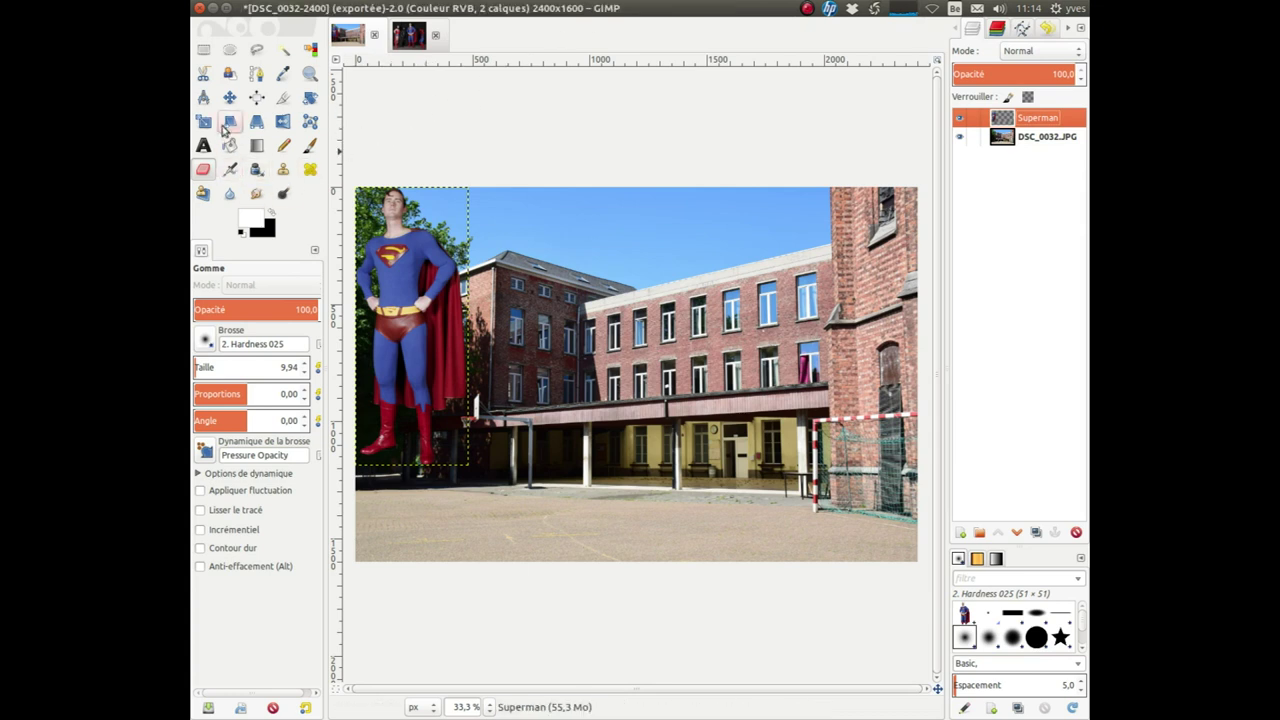
- Move the Superman layer to the courtyard's right side near the goal, undoing an accidental photo shift
{"action": "left_click", "coordinate": [230, 97]}
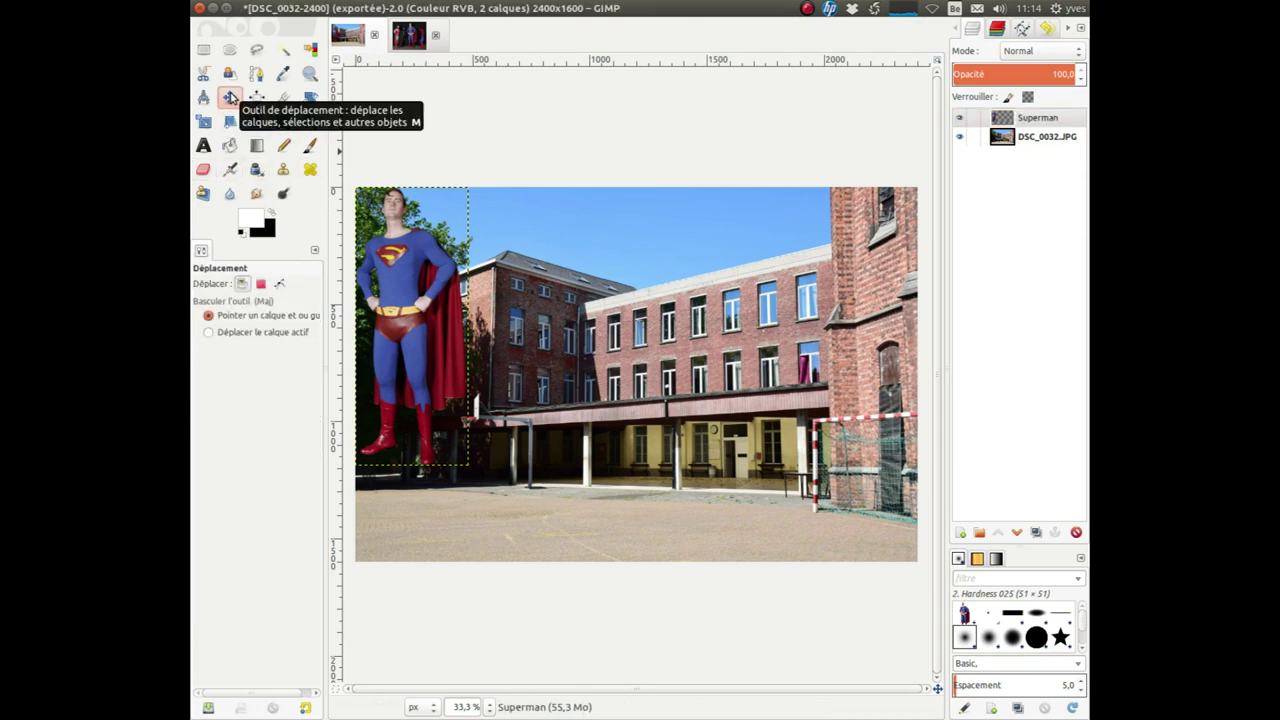
{"action": "left_click", "coordinate": [1052, 120]}
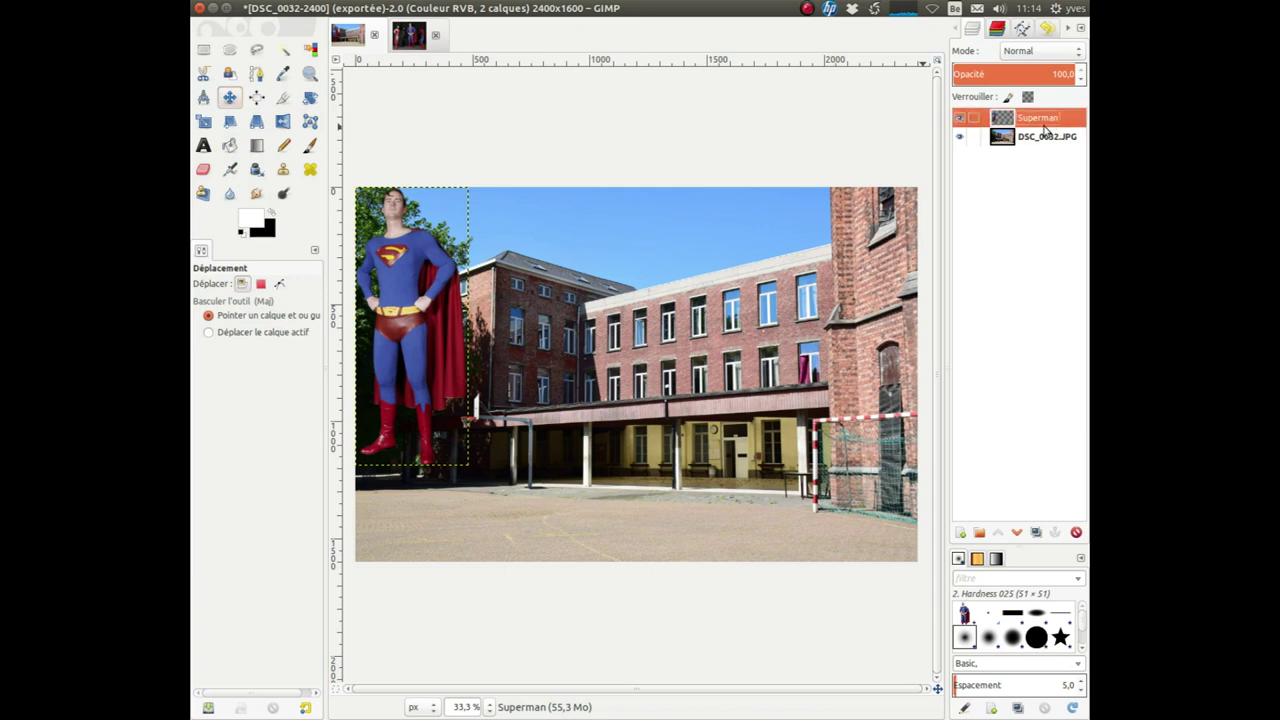
{"action": "left_click", "coordinate": [1047, 137]}
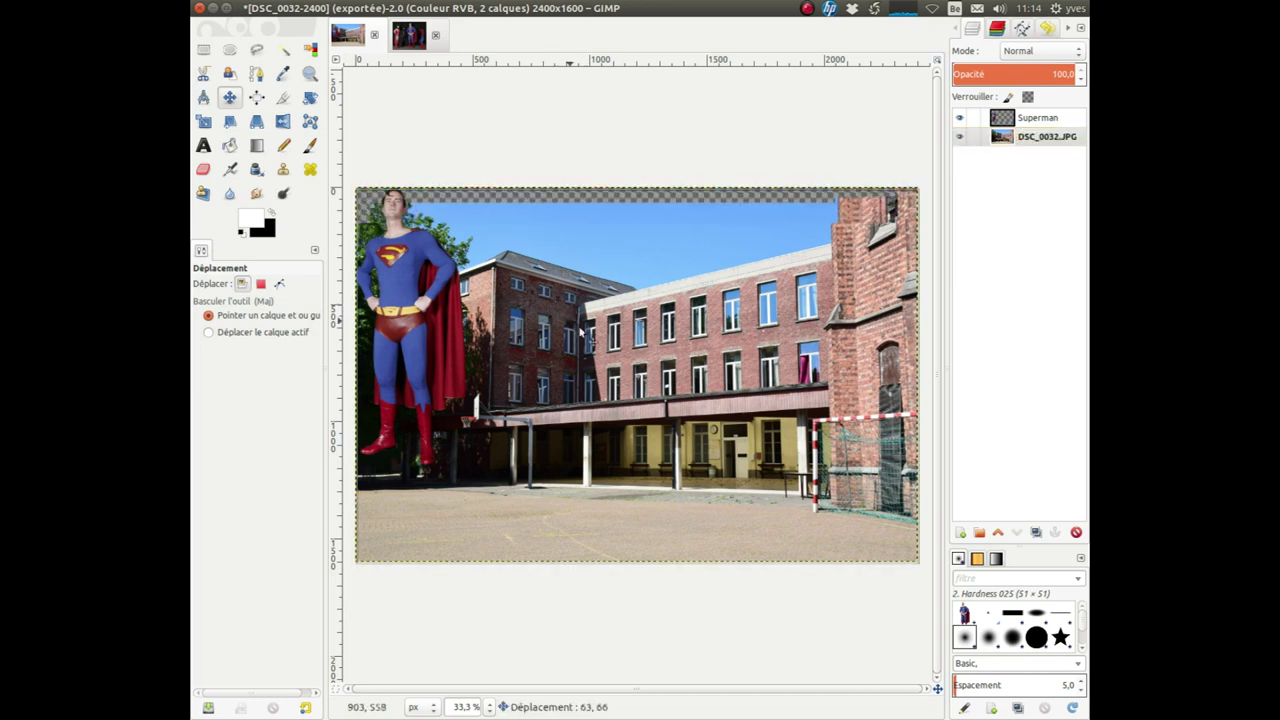
{"action": "left_click_drag", "start_coordinate": [561, 302], "coordinate": [668, 375]}
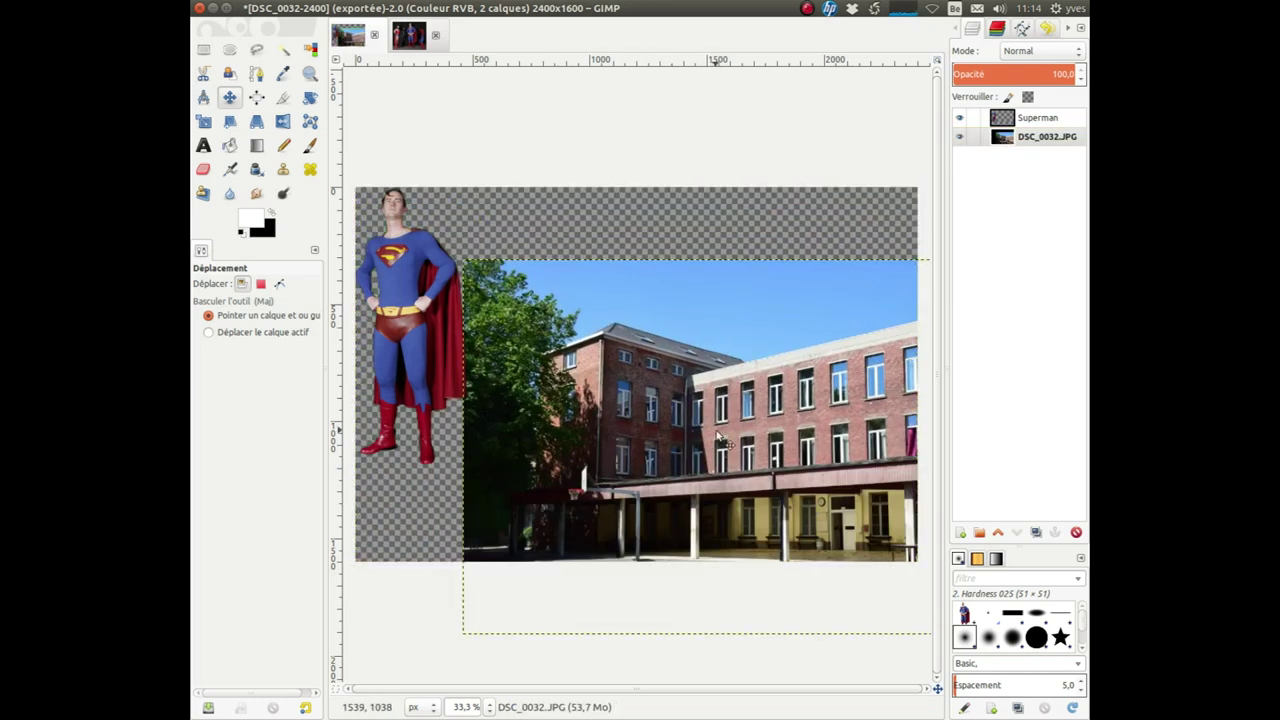
{"action": "key", "text": "ctrl+z"}
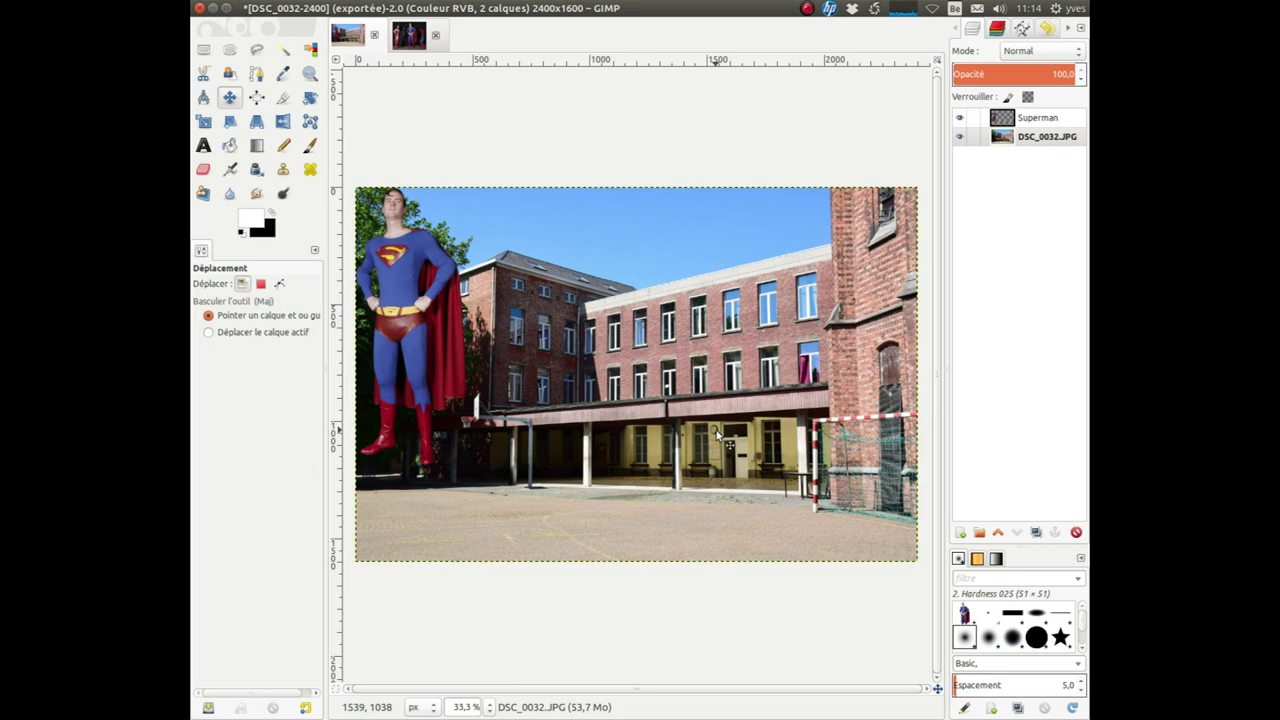
{"action": "left_click", "coordinate": [1041, 119]}
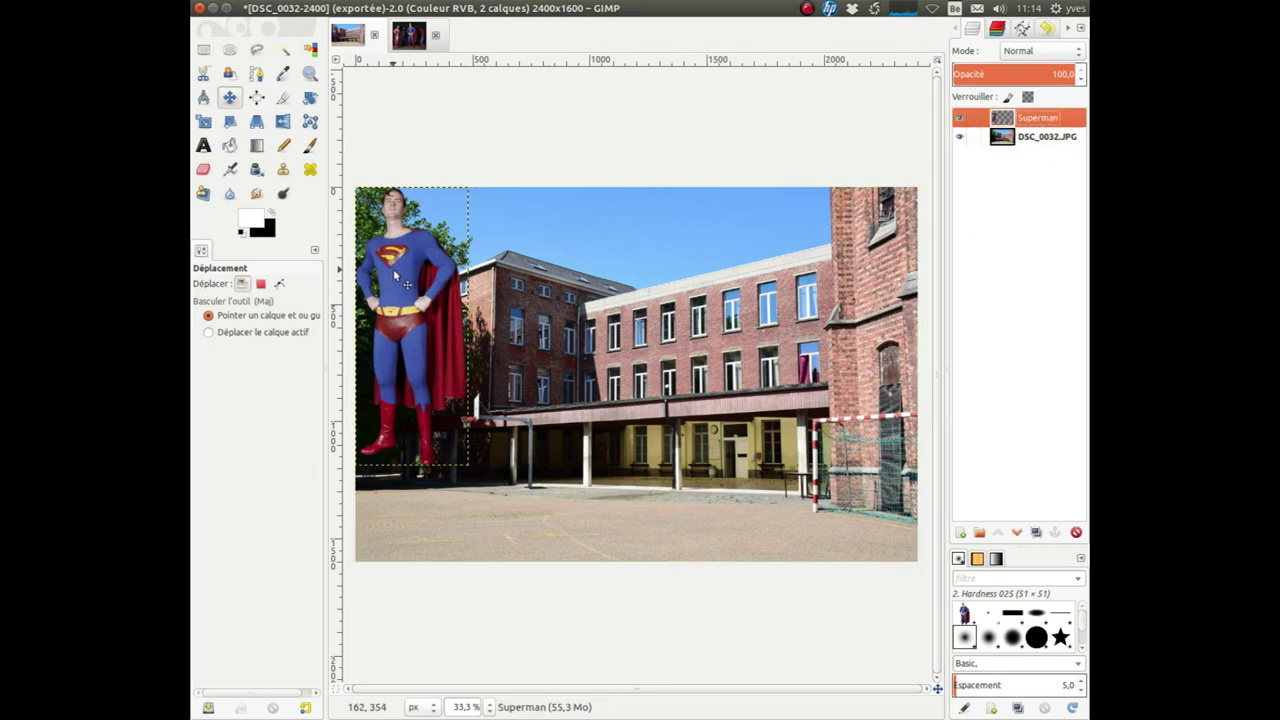
{"action": "mouse_move", "coordinate": [397, 280]}
{"action": "left_mouse_down"}
{"action": "mouse_move", "coordinate": [545, 355]}
{"action": "mouse_move", "coordinate": [745, 376]}
{"action": "left_mouse_up"}
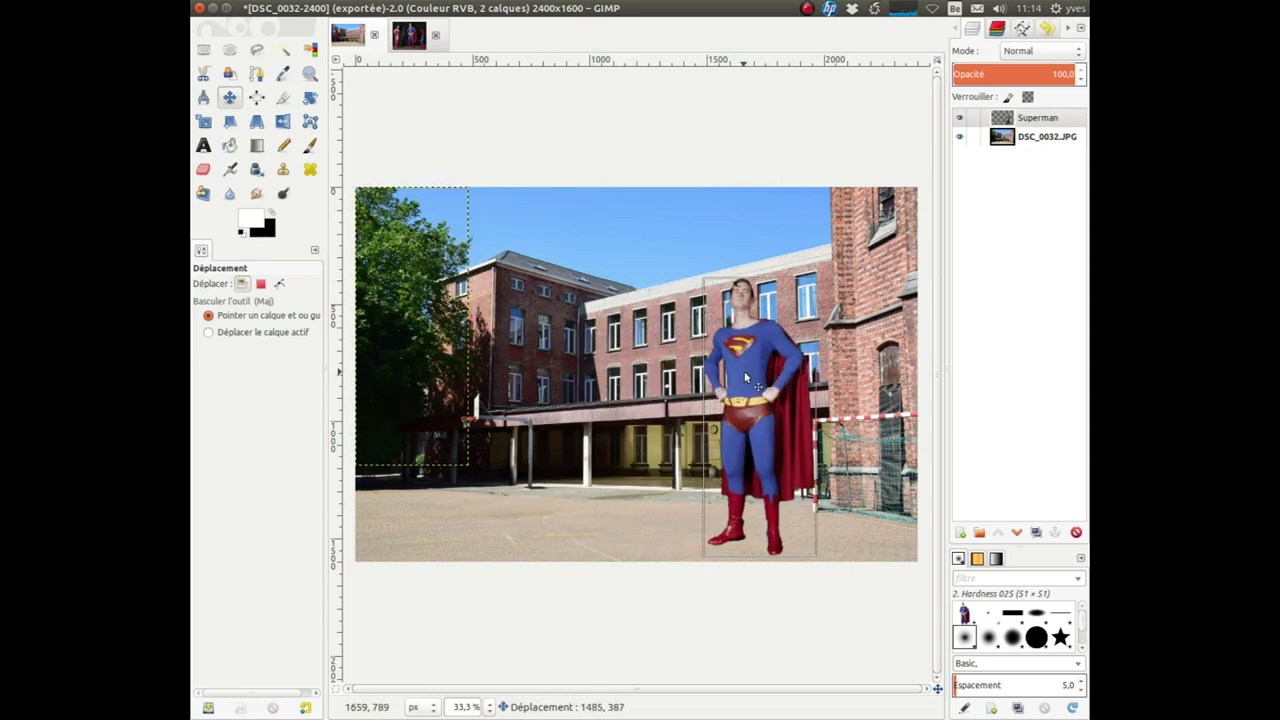
{"action": "mouse_move", "coordinate": [745, 376]}
{"action": "left_mouse_down"}
{"action": "mouse_move", "coordinate": [763, 418]}
{"action": "mouse_move", "coordinate": [787, 415]}
{"action": "left_mouse_up"}
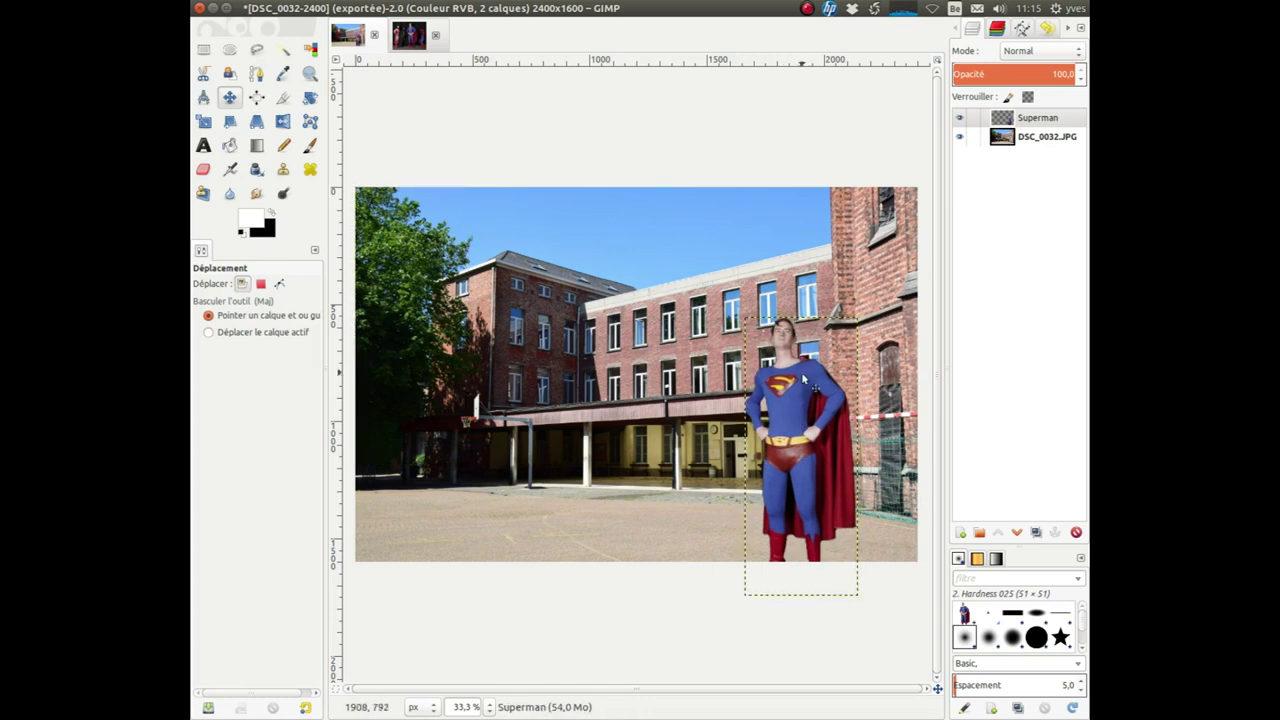
- Zoom to 200% on Superman's legs and toggle the Move tool's path/layer mode
{"action": "scroll", "coordinate": [797, 404], "scroll_direction": "up", "scroll_amount": 2}
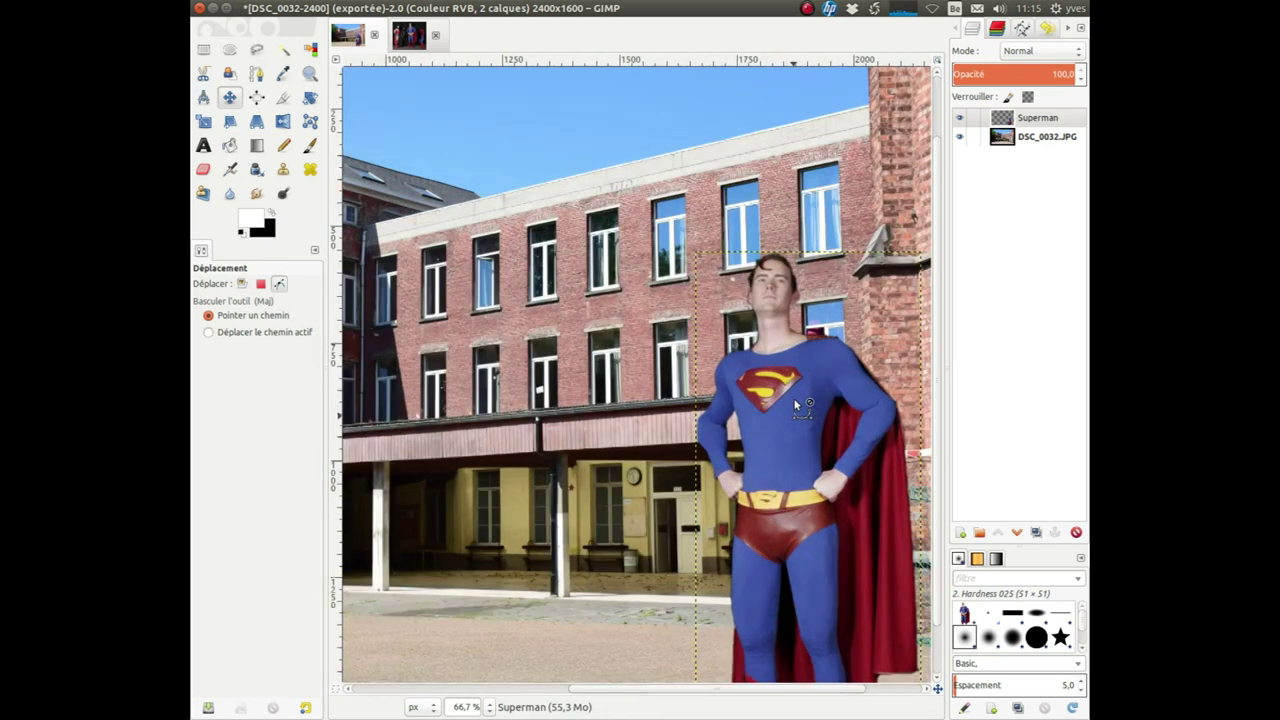
{"action": "scroll", "coordinate": [797, 404], "scroll_direction": "up", "scroll_amount": 2}
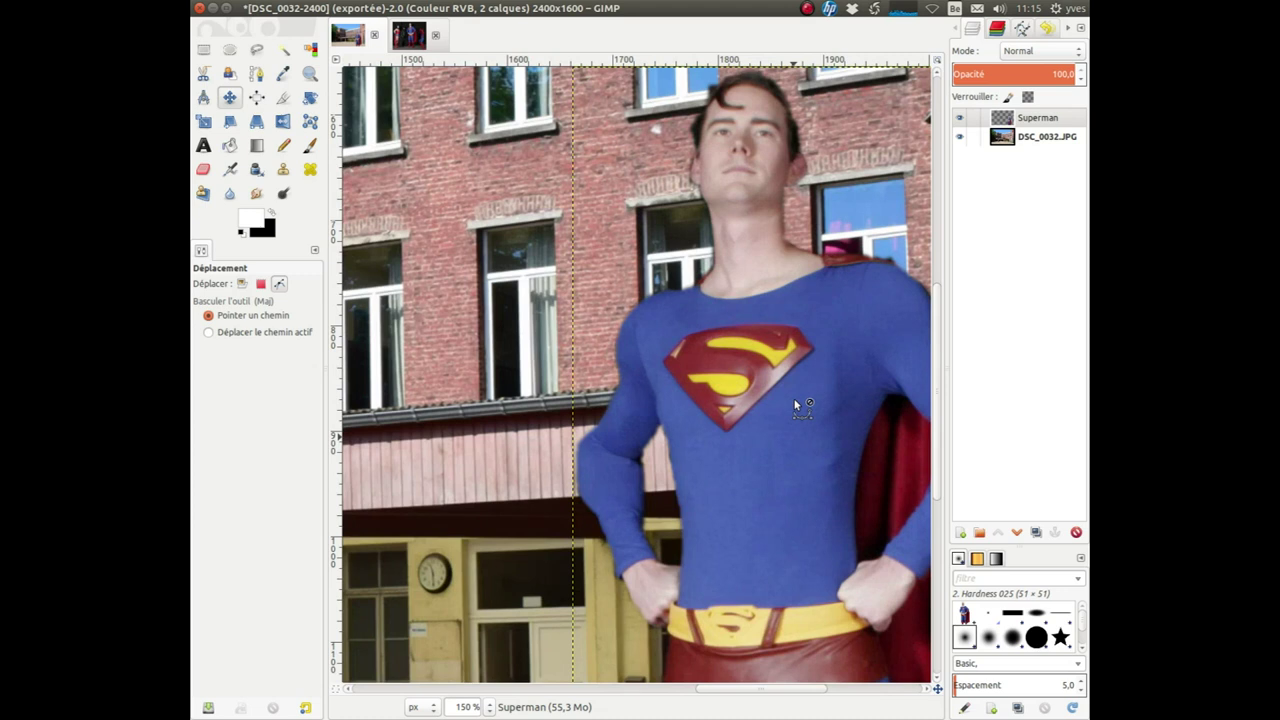
{"action": "scroll", "coordinate": [797, 404], "scroll_direction": "down", "scroll_amount": 1}
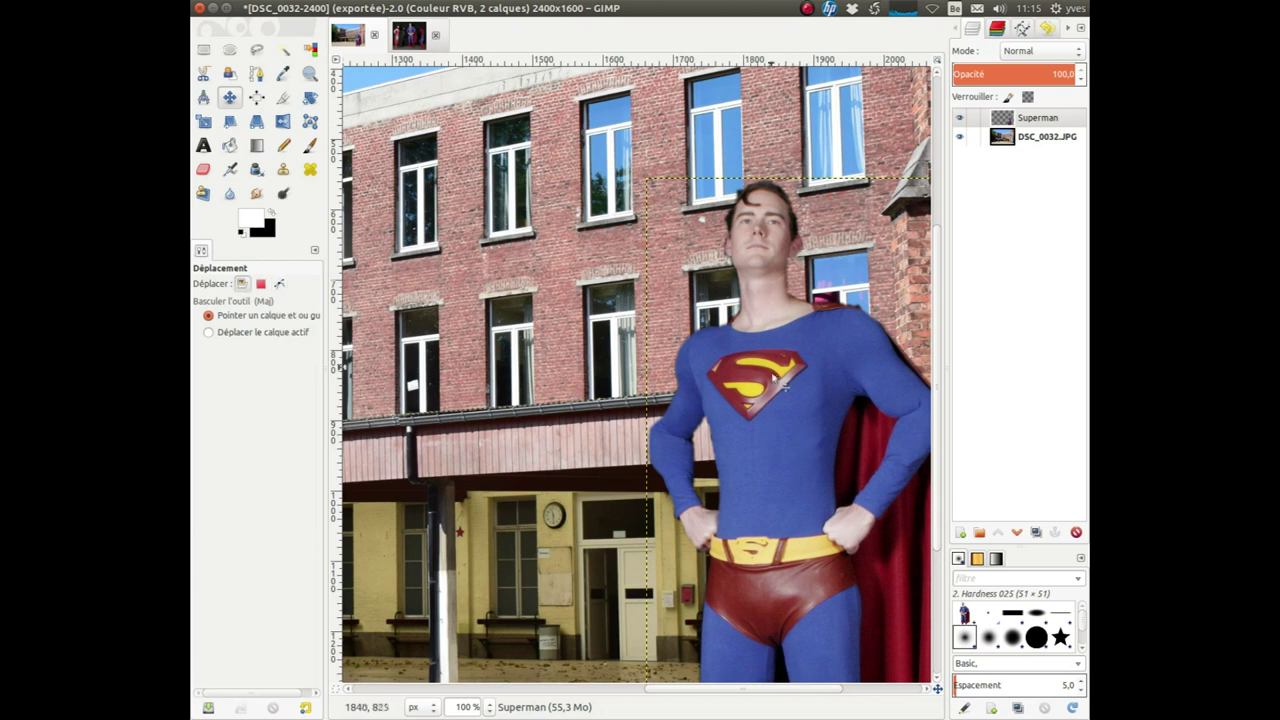
{"action": "key", "text": "ctrl"}
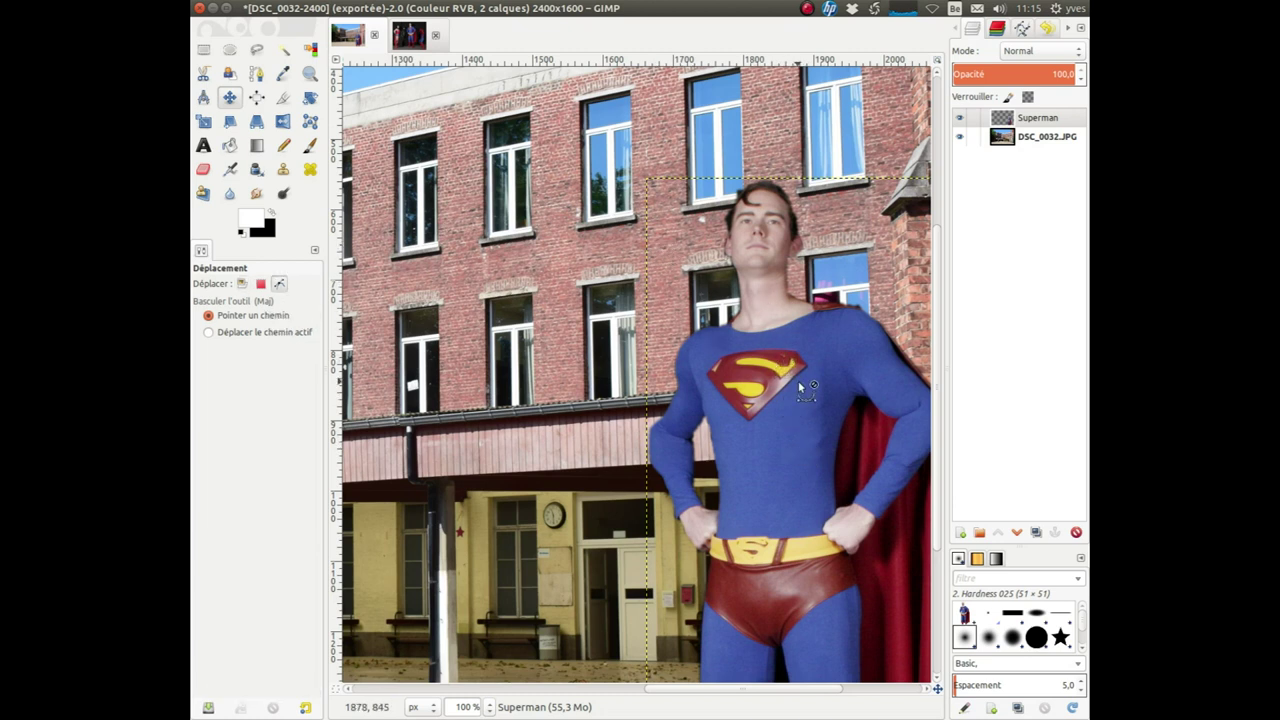
{"action": "scroll", "coordinate": [799, 384], "scroll_direction": "down", "scroll_amount": 1}
{"action": "scroll", "coordinate": [806, 435], "scroll_direction": "down", "scroll_amount": 1}
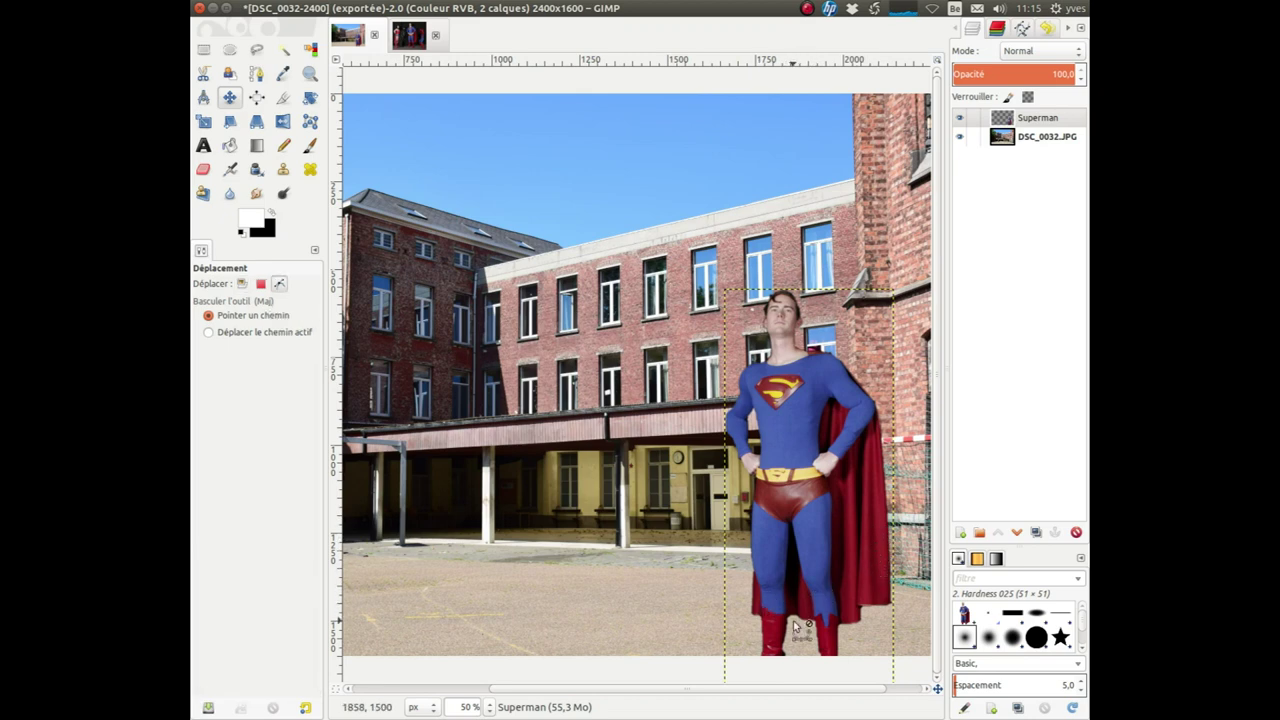
{"action": "scroll", "coordinate": [795, 626], "scroll_direction": "up", "scroll_amount": 2}
{"action": "scroll", "coordinate": [795, 626], "scroll_direction": "up", "scroll_amount": 2}
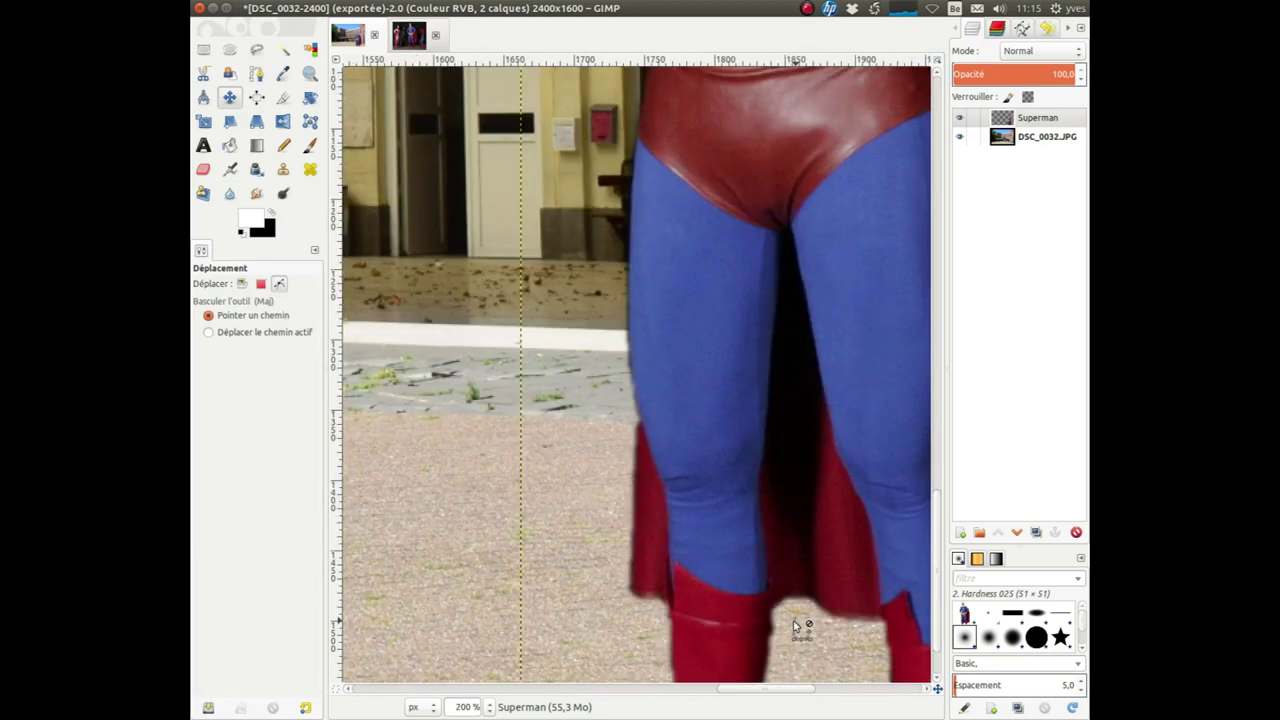
- On the Superman layer, try a size-186.25 eraser stroke over the thighs, then undo it
{"action": "key", "text": "m"}
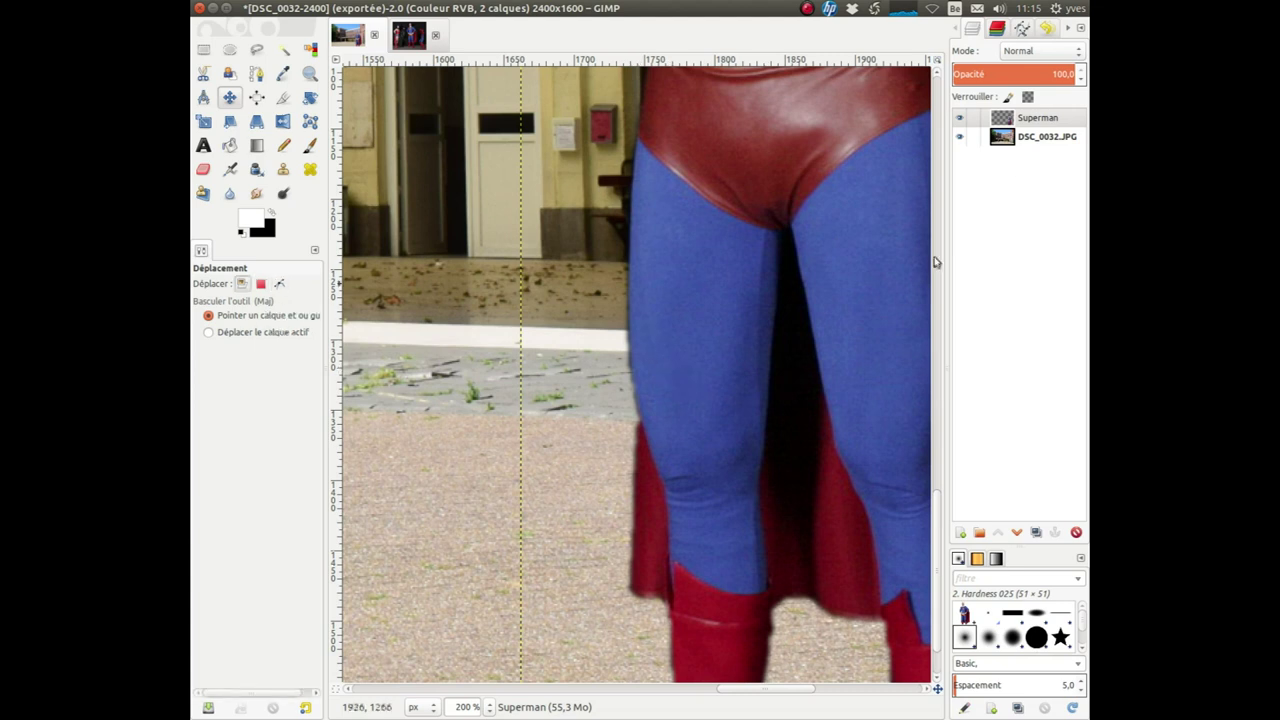
{"action": "left_click", "coordinate": [1035, 125]}
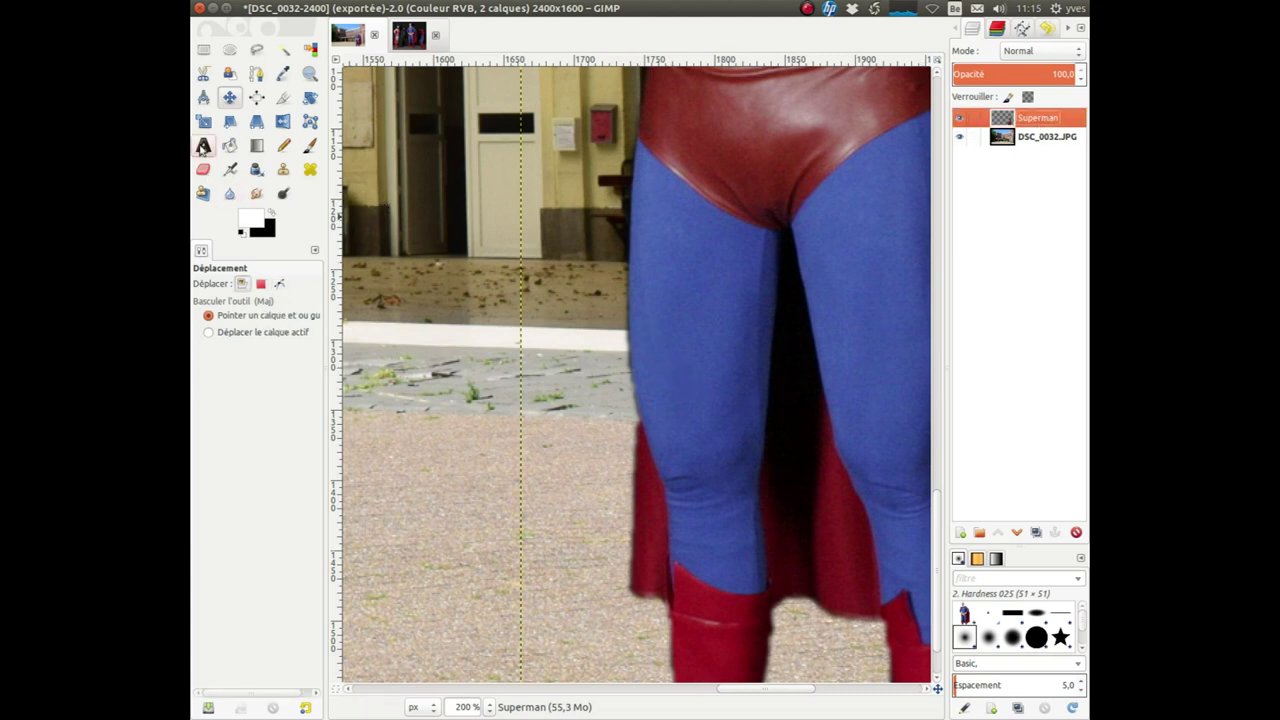
{"action": "left_click", "coordinate": [203, 170]}
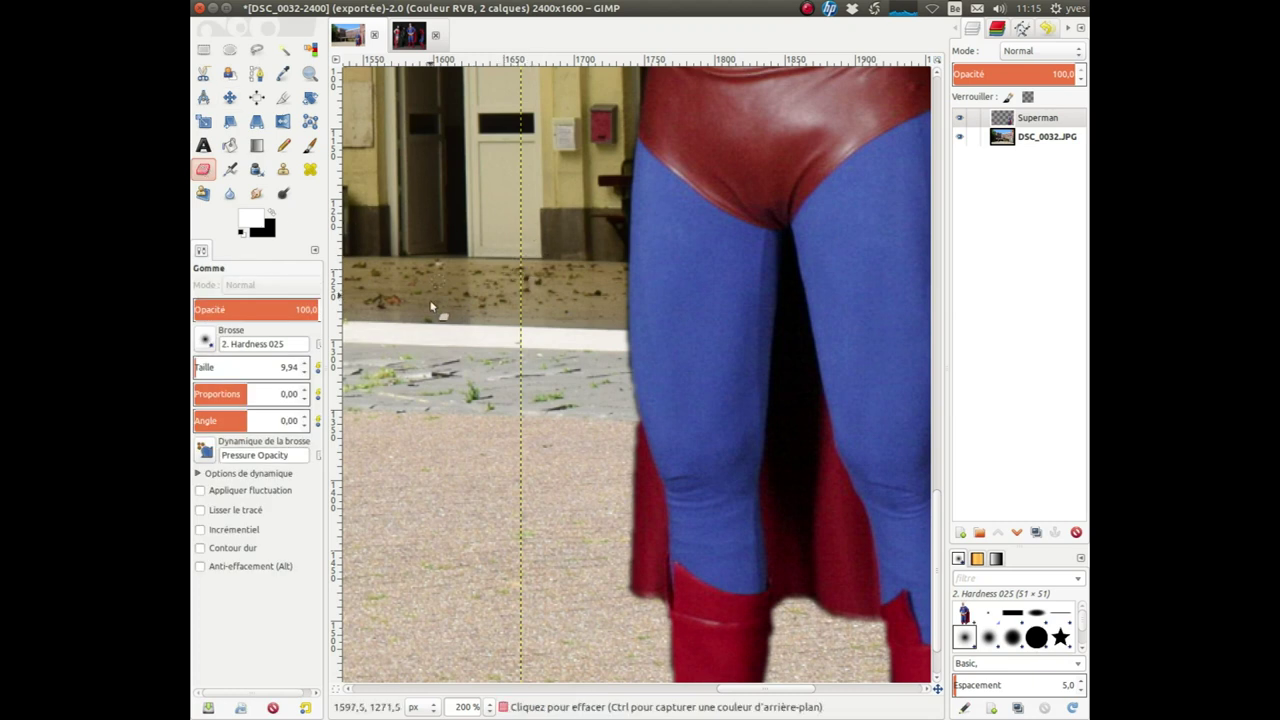
{"action": "left_click", "coordinate": [212, 366]}
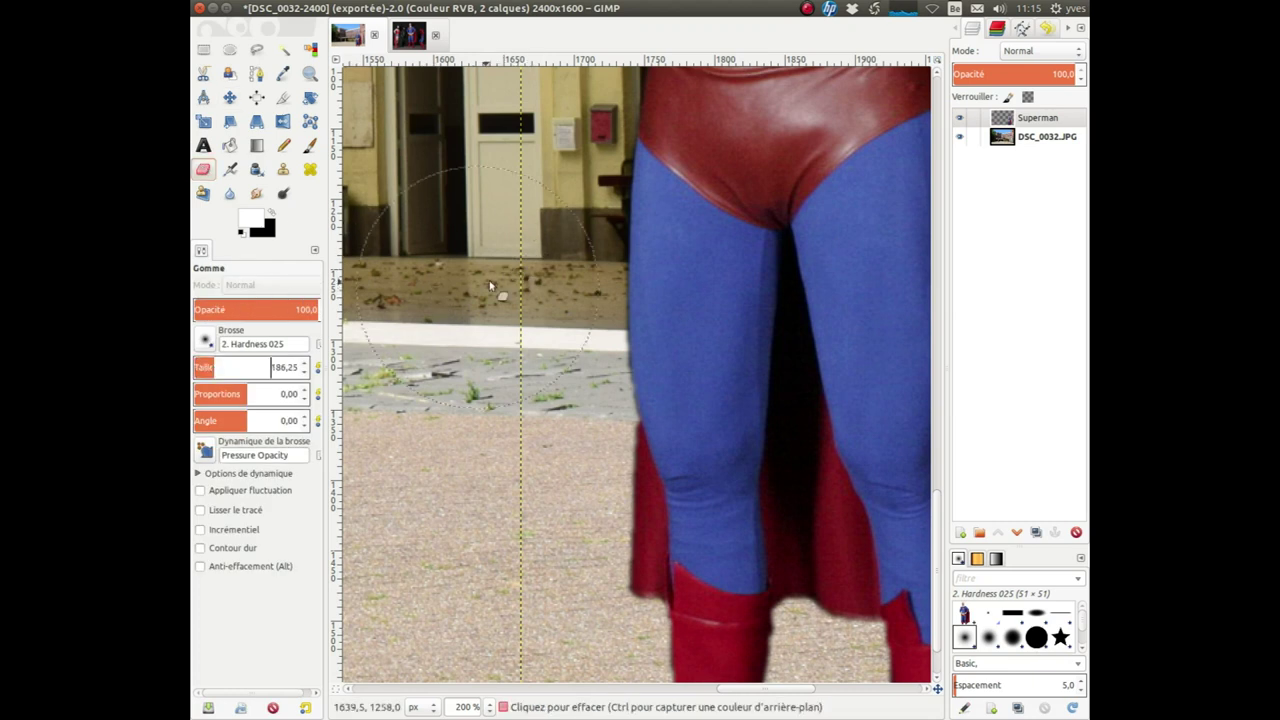
{"action": "left_click", "coordinate": [600, 275]}
{"action": "left_click_drag", "start_coordinate": [800, 232], "coordinate": [817, 244]}
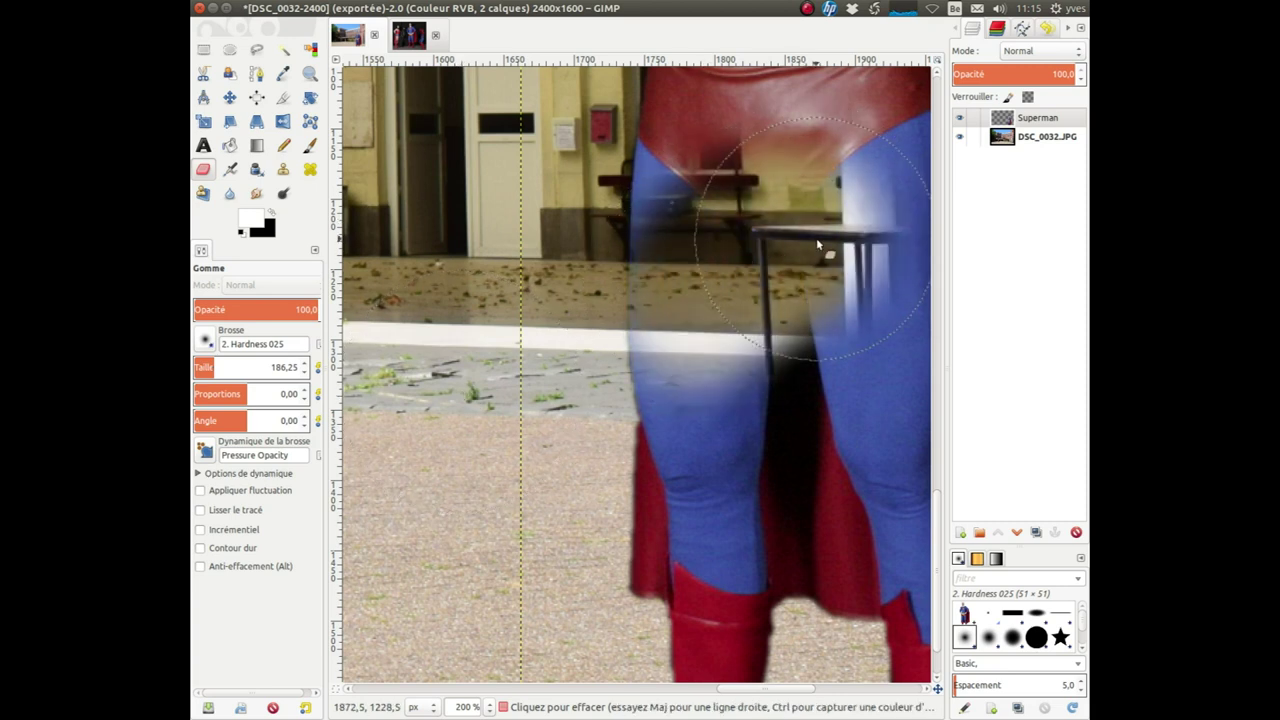
{"action": "key", "text": "ctrl"}
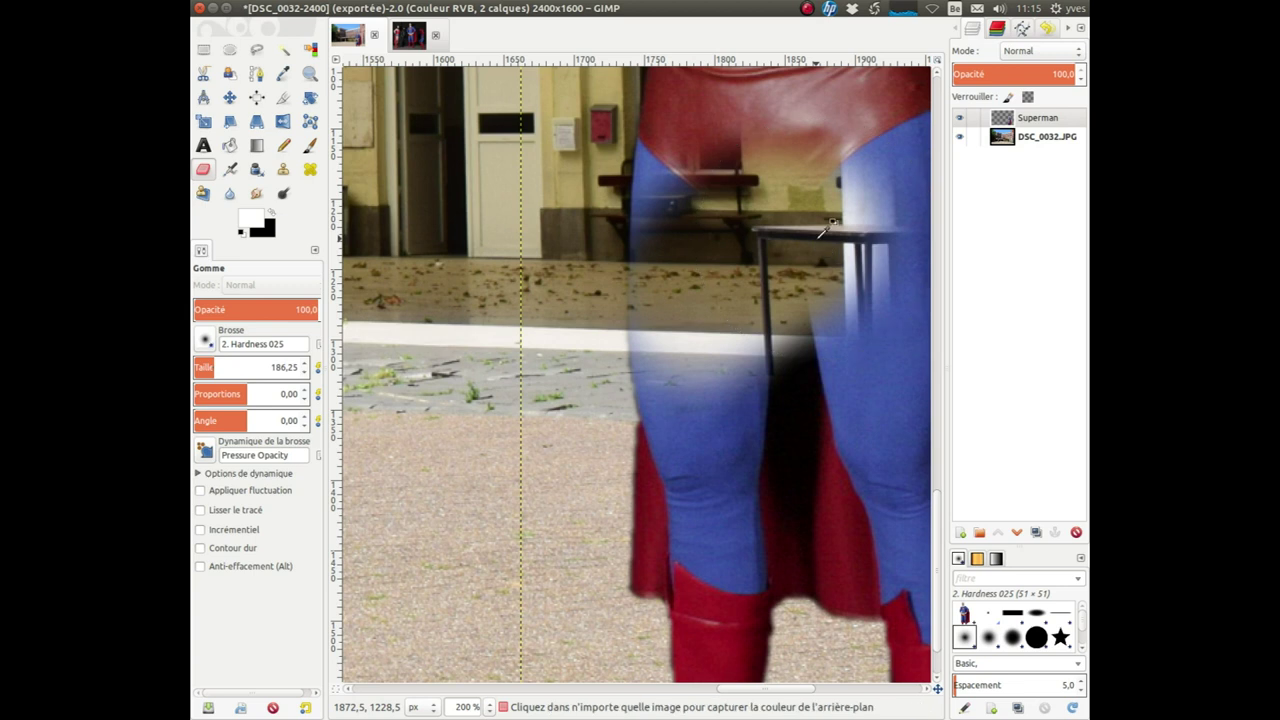
{"action": "key", "text": "ctrl+z"}
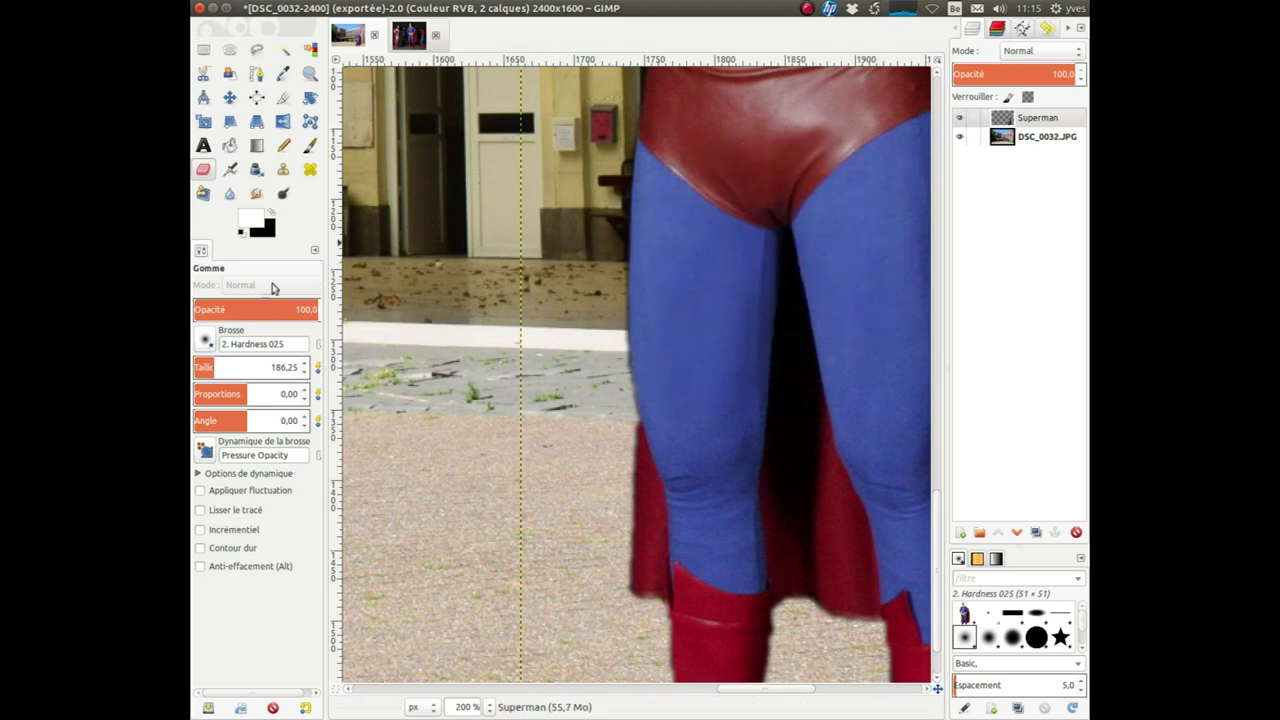
- Lower the eraser size to 53.93 and zoom back out to 33.3%
{"action": "left_click_drag", "start_coordinate": [213, 369], "coordinate": [199, 369]}
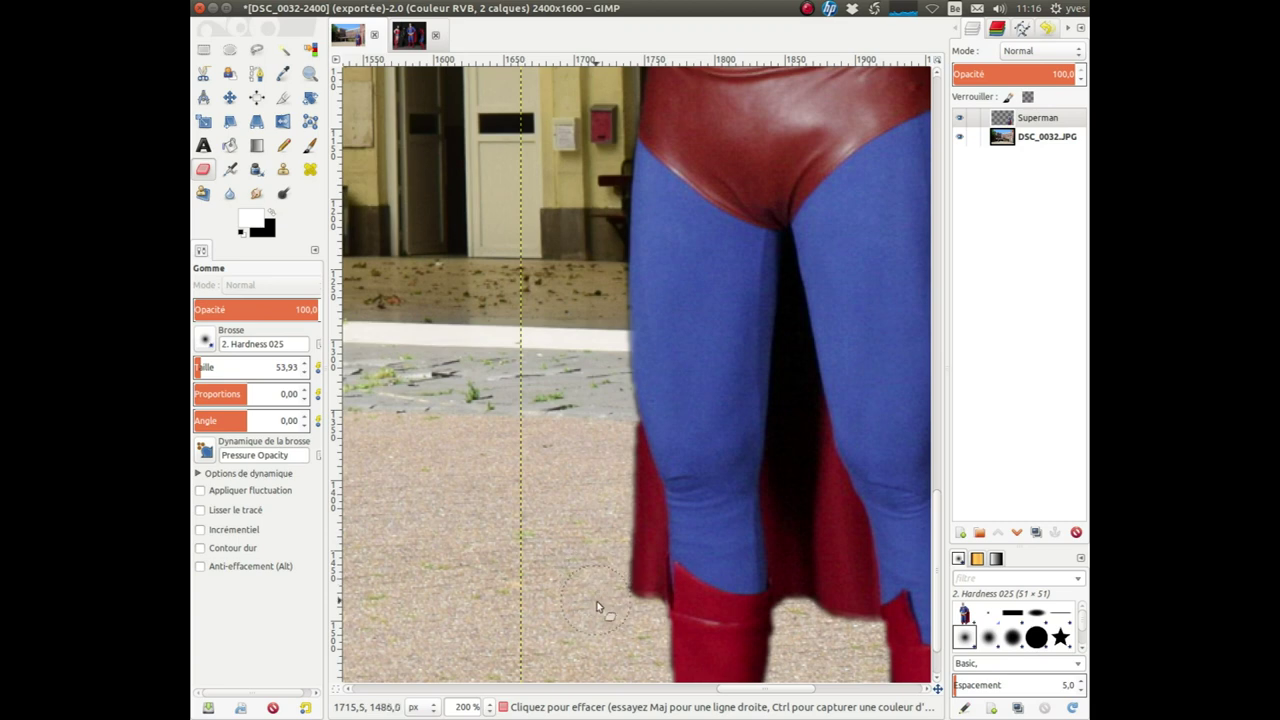
{"action": "scroll", "coordinate": [580, 390], "scroll_direction": "up", "scroll_amount": 6}
{"action": "scroll", "coordinate": [570, 378], "scroll_direction": "up", "scroll_amount": 4}
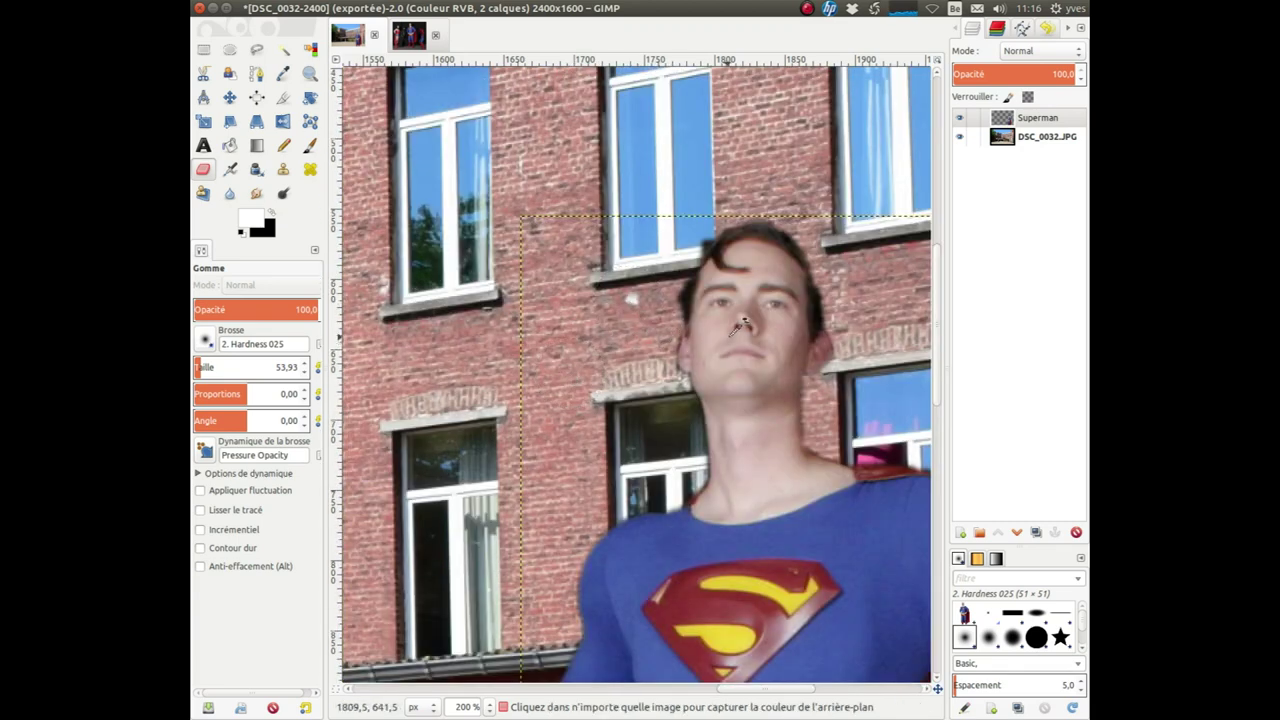
{"action": "scroll", "coordinate": [740, 322], "scroll_direction": "down", "scroll_amount": 3}
{"action": "scroll", "coordinate": [740, 322], "scroll_direction": "down", "scroll_amount": 2}
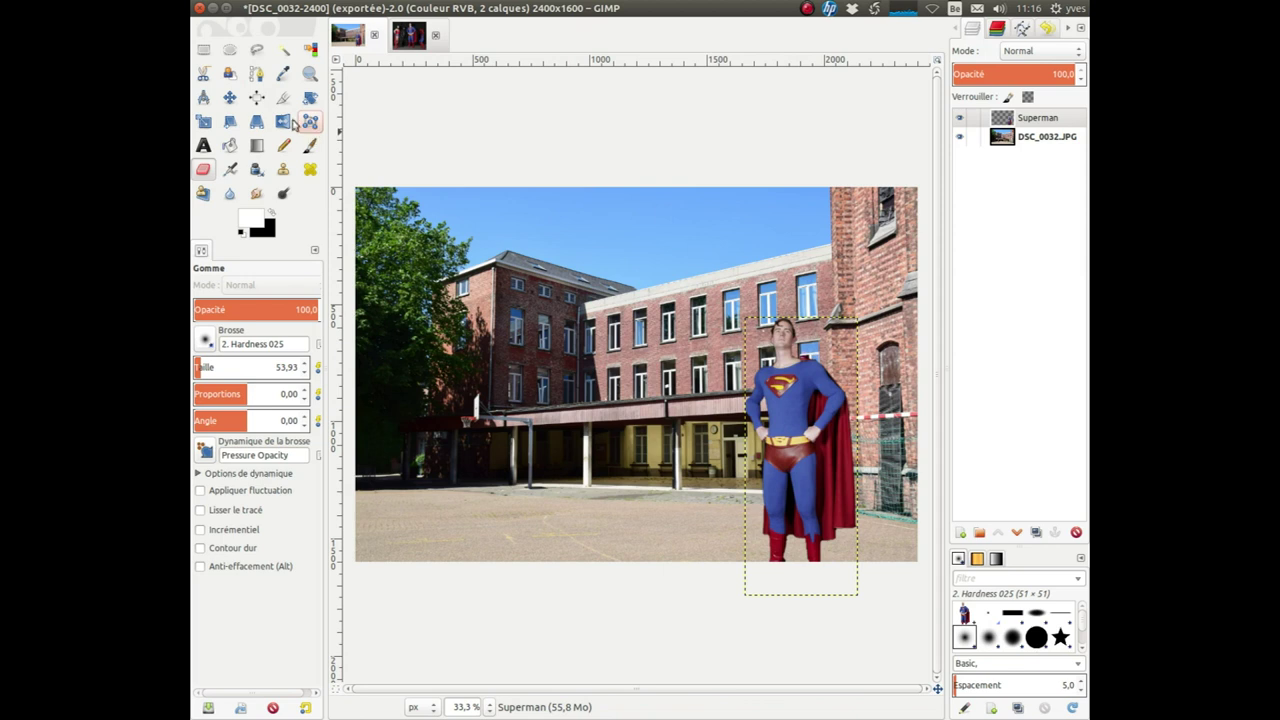
- Move the Superman layer about 96 px left and 81 px down
{"action": "left_click", "coordinate": [229, 98]}
{"action": "mouse_move", "coordinate": [806, 463]}
{"action": "left_mouse_down"}
{"action": "mouse_move", "coordinate": [782, 483]}
{"action": "mouse_move", "coordinate": [778, 469]}
{"action": "left_mouse_up"}
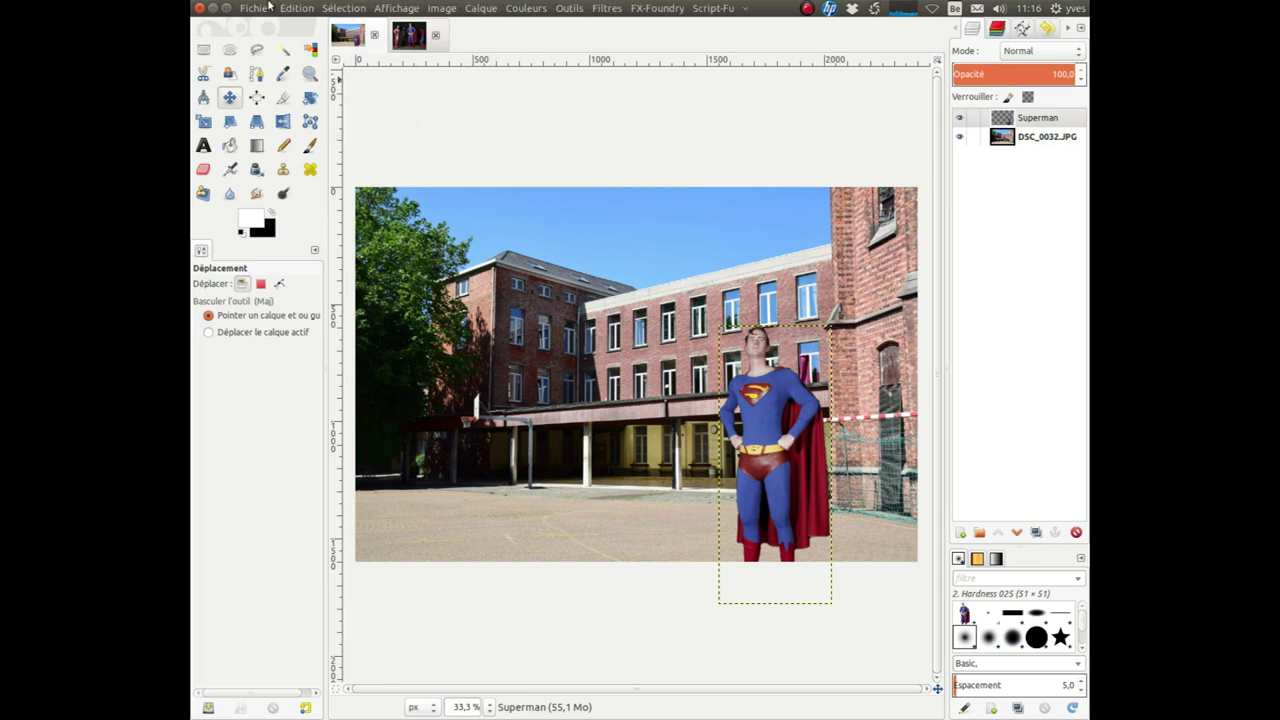
- Export the image as Batiment&Batman.JPG to the images folder with JPEG quality 91
{"action": "mouse_move", "coordinate": [256, 8]}
{"action": "left_click", "coordinate": [257, 9]}
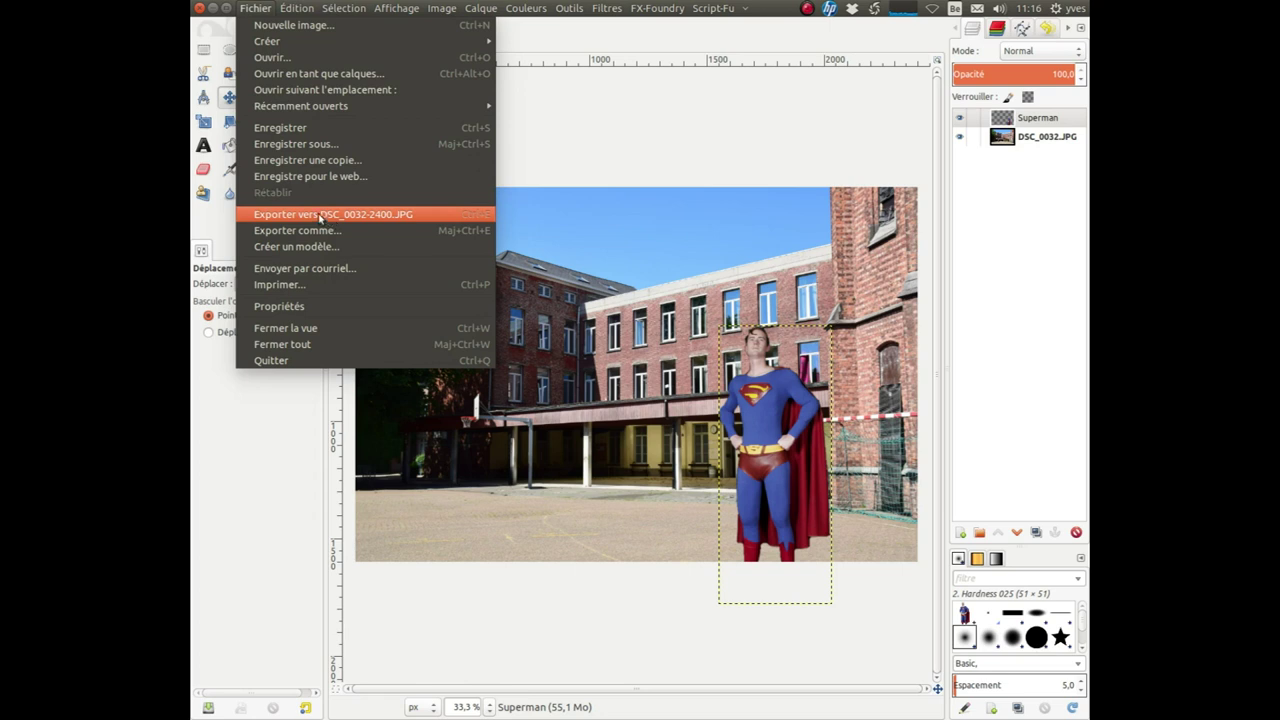
{"action": "left_click", "coordinate": [300, 231]}
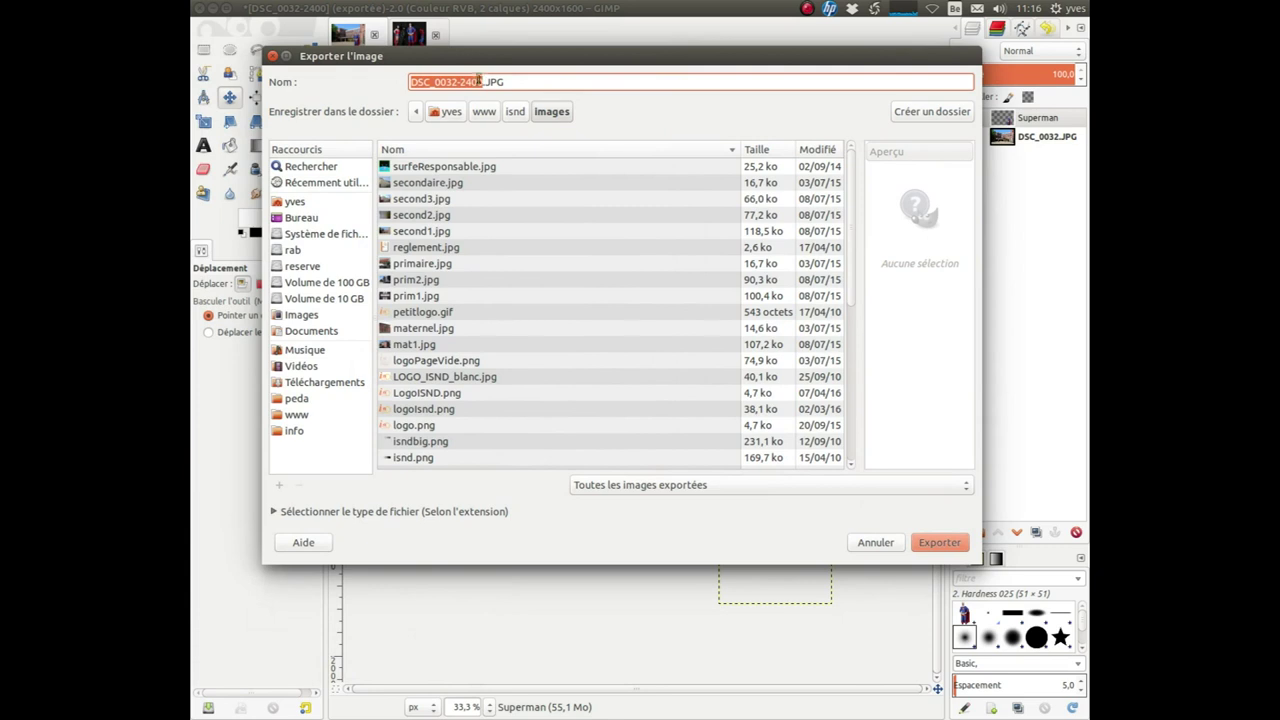
{"action": "left_click", "coordinate": [473, 81]}
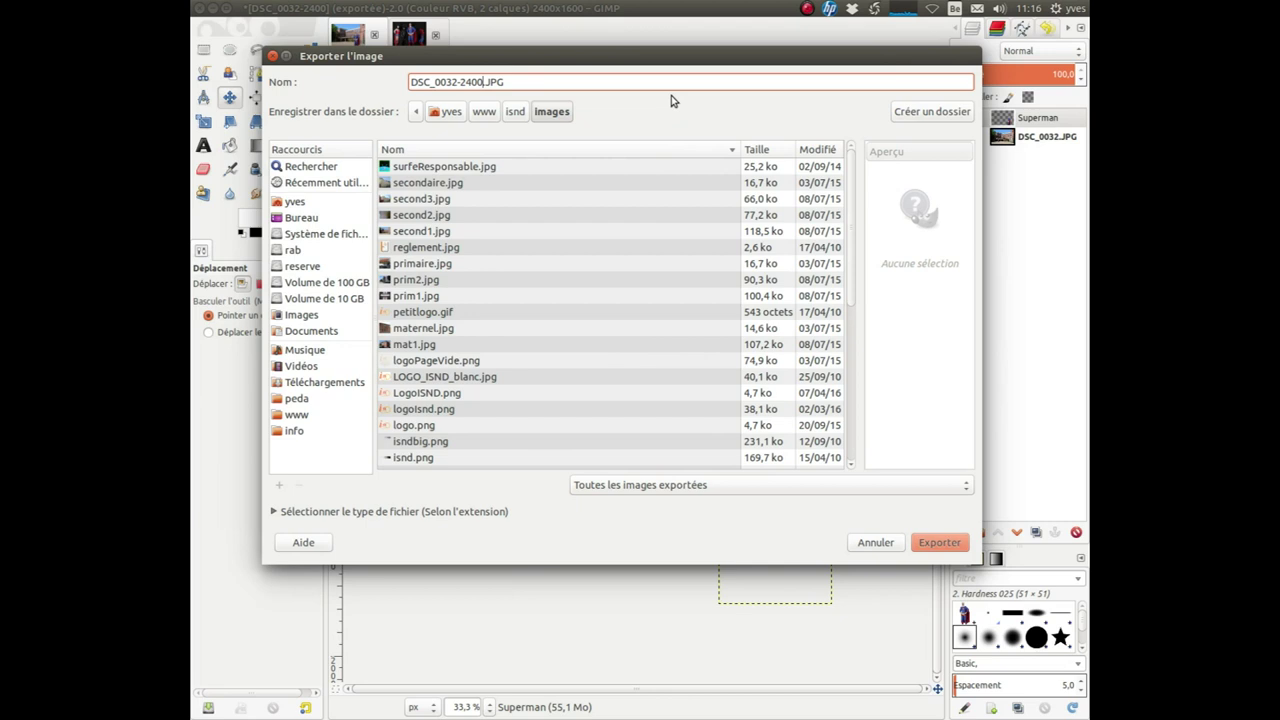
{"action": "key", "text": "shift+Home"}
{"action": "type", "text": "B"}
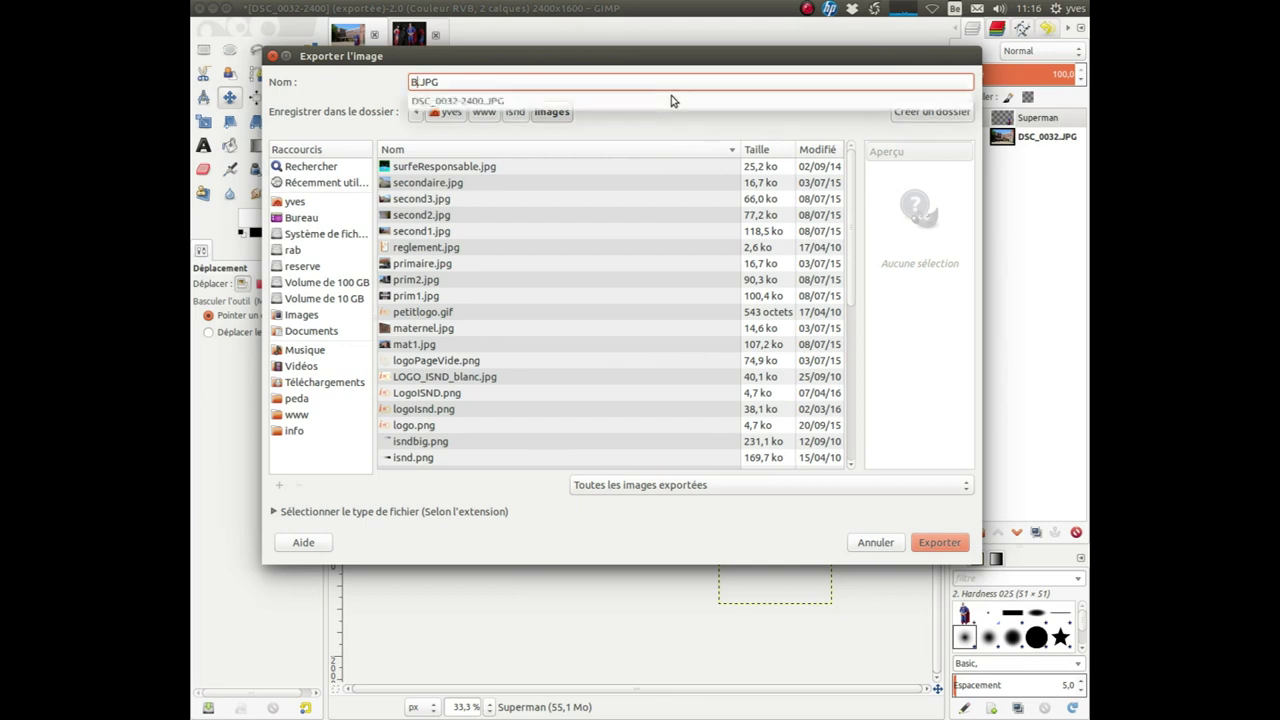
{"action": "type", "text": "atiment&Batman"}
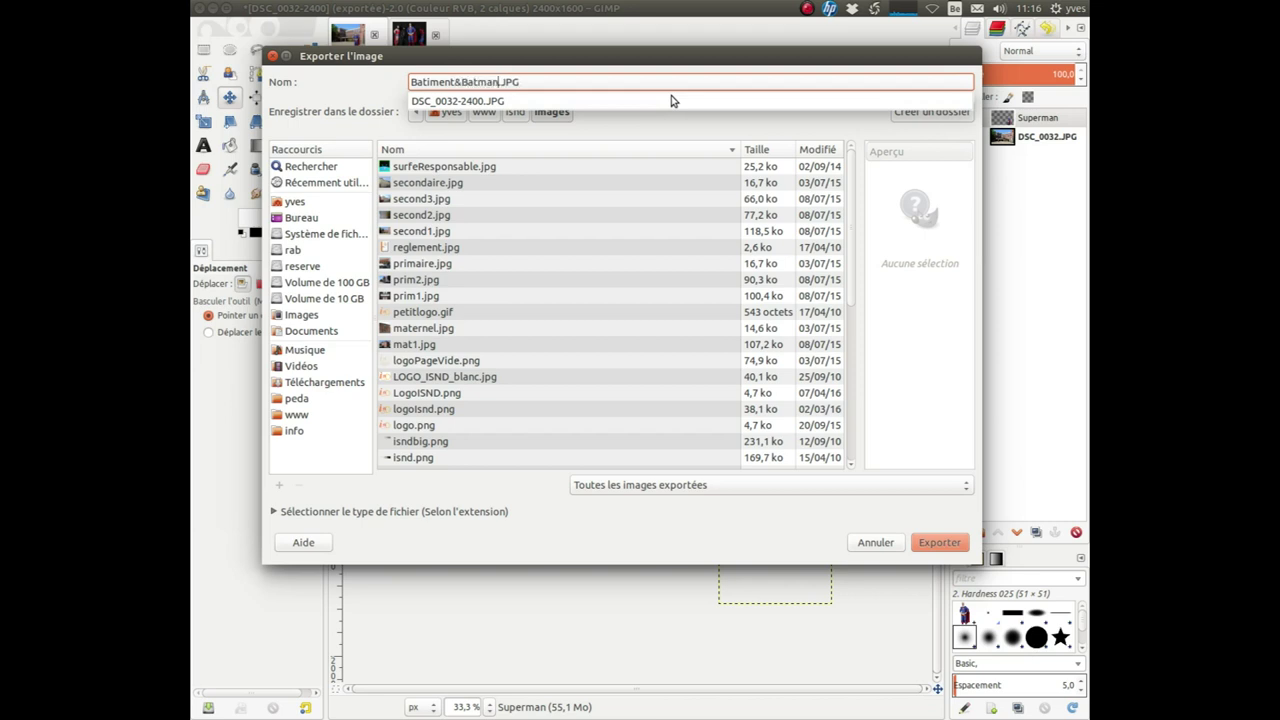
{"action": "left_click", "coordinate": [940, 543]}
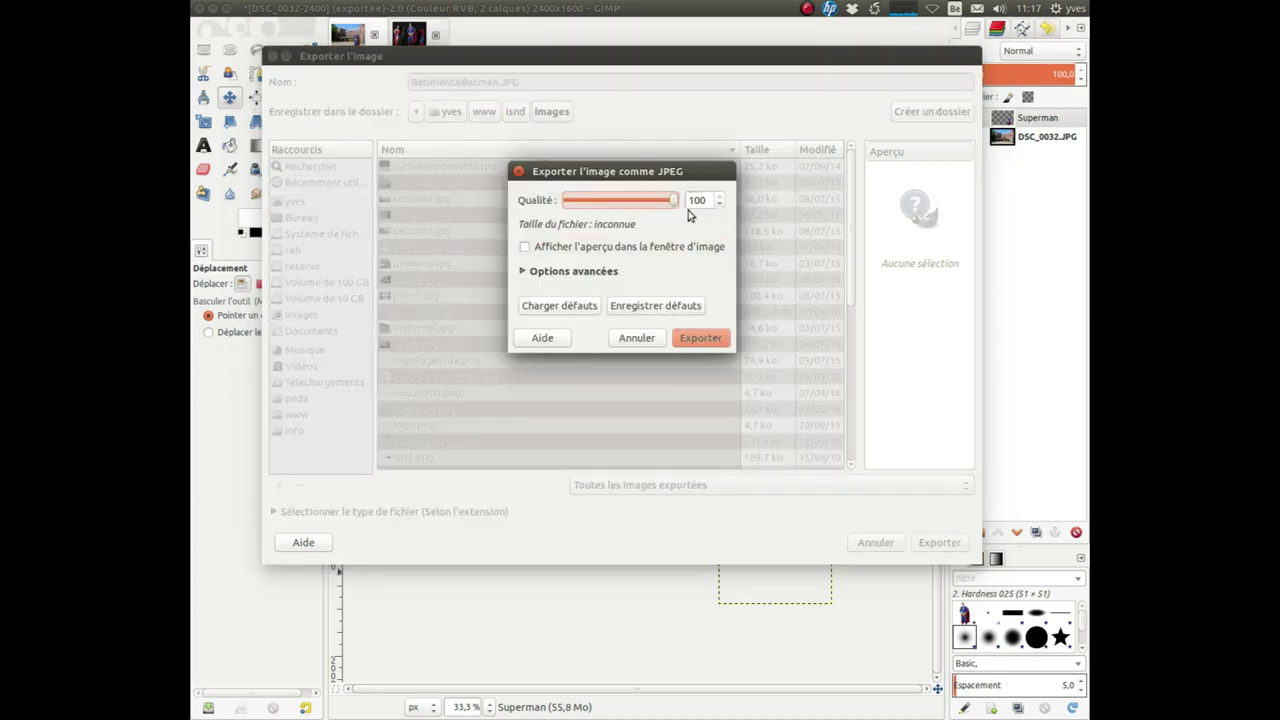
{"action": "left_click_drag", "start_coordinate": [676, 201], "coordinate": [654, 208]}
{"action": "left_click", "coordinate": [697, 339]}
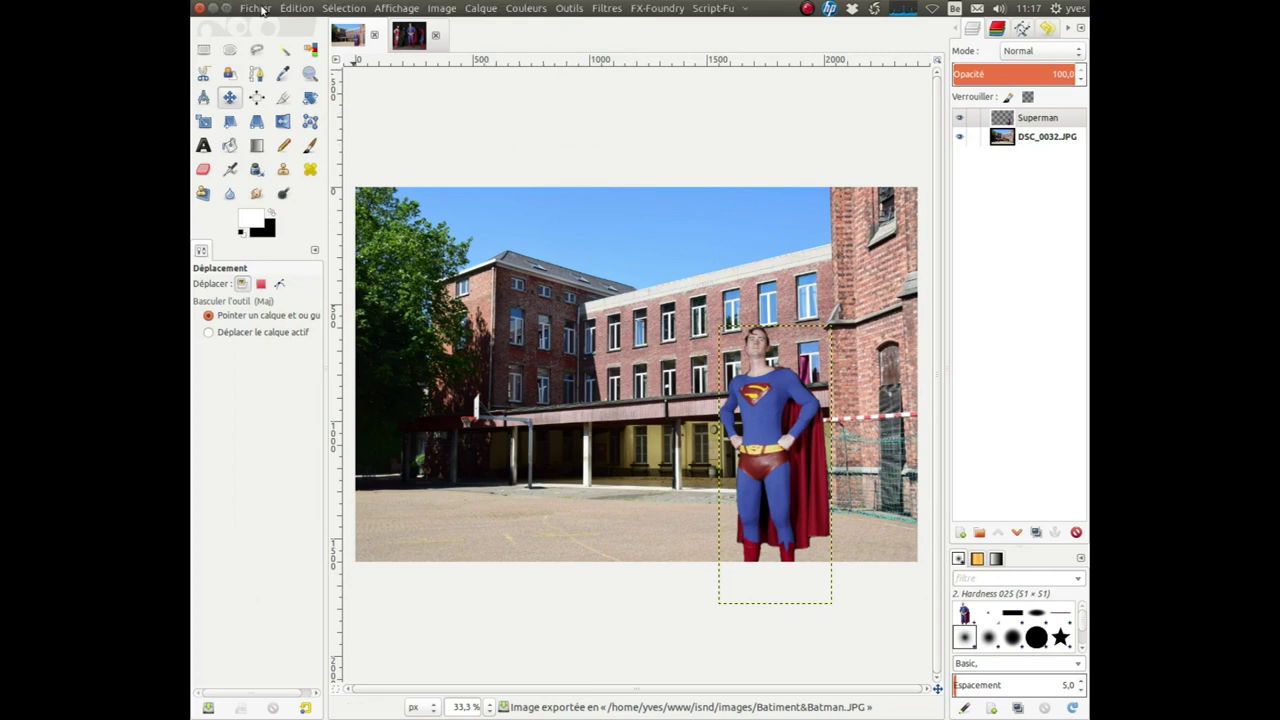
- Reopen the Export As dialog and cancel it with Escape
{"action": "left_click", "coordinate": [256, 8]}
{"action": "left_click", "coordinate": [336, 236]}
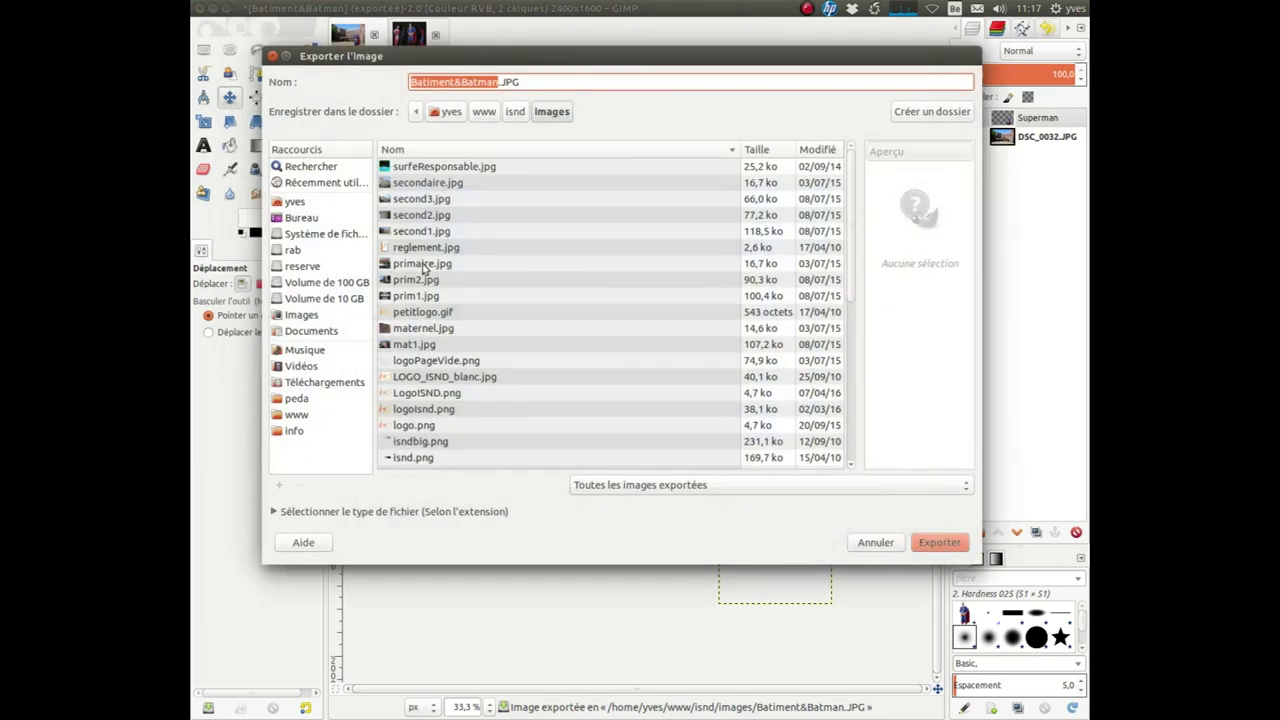
{"action": "key", "text": "Escape"}
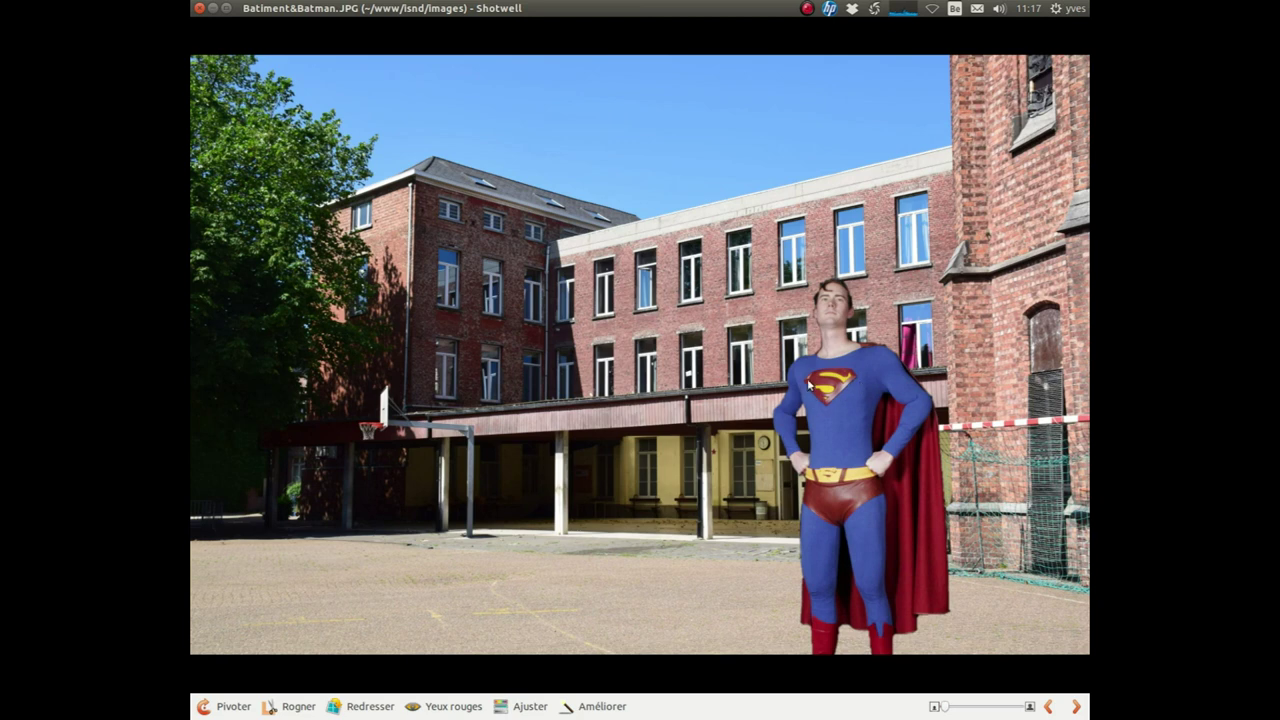
{"action": "scroll", "coordinate": [840, 345], "scroll_direction": "up", "scroll_amount": 2}
{"action": "scroll", "coordinate": [841, 342], "scroll_direction": "up", "scroll_amount": 2}
{"action": "scroll", "coordinate": [841, 342], "scroll_direction": "up", "scroll_amount": 2}
{"action": "scroll", "coordinate": [841, 342], "scroll_direction": "up", "scroll_amount": 1}
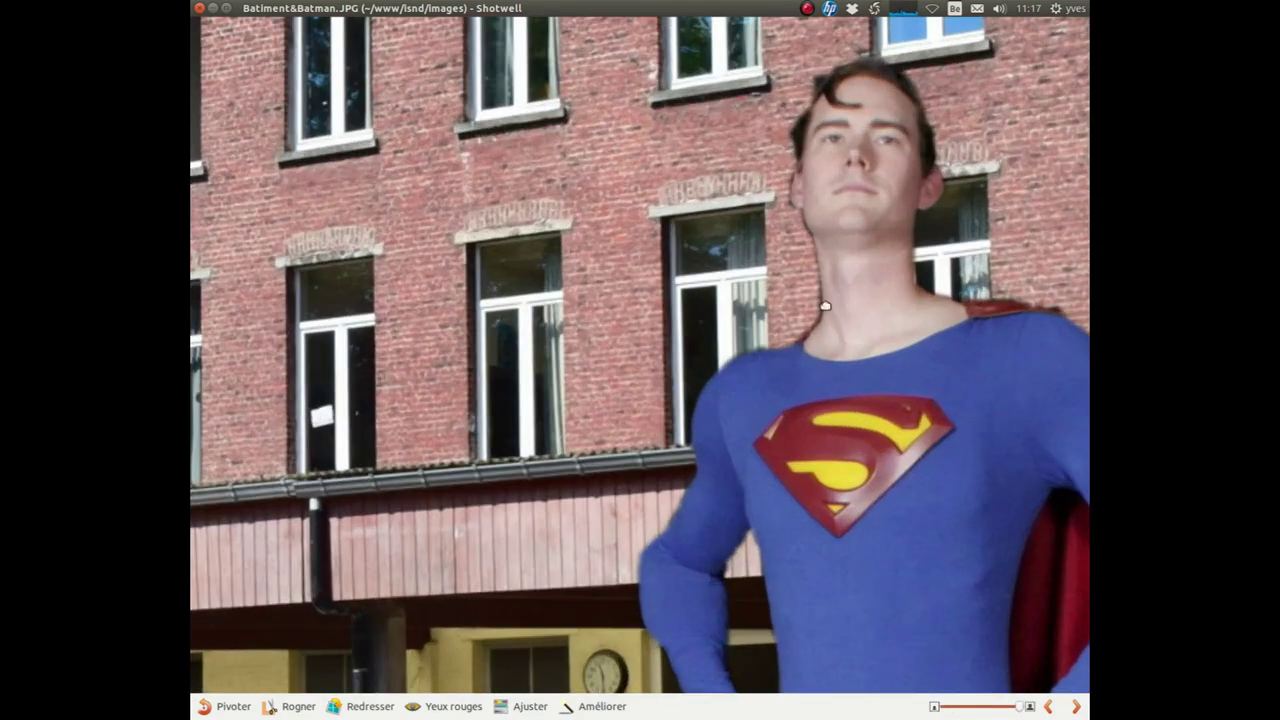
{"action": "scroll", "coordinate": [799, 289], "scroll_direction": "down", "scroll_amount": 1}
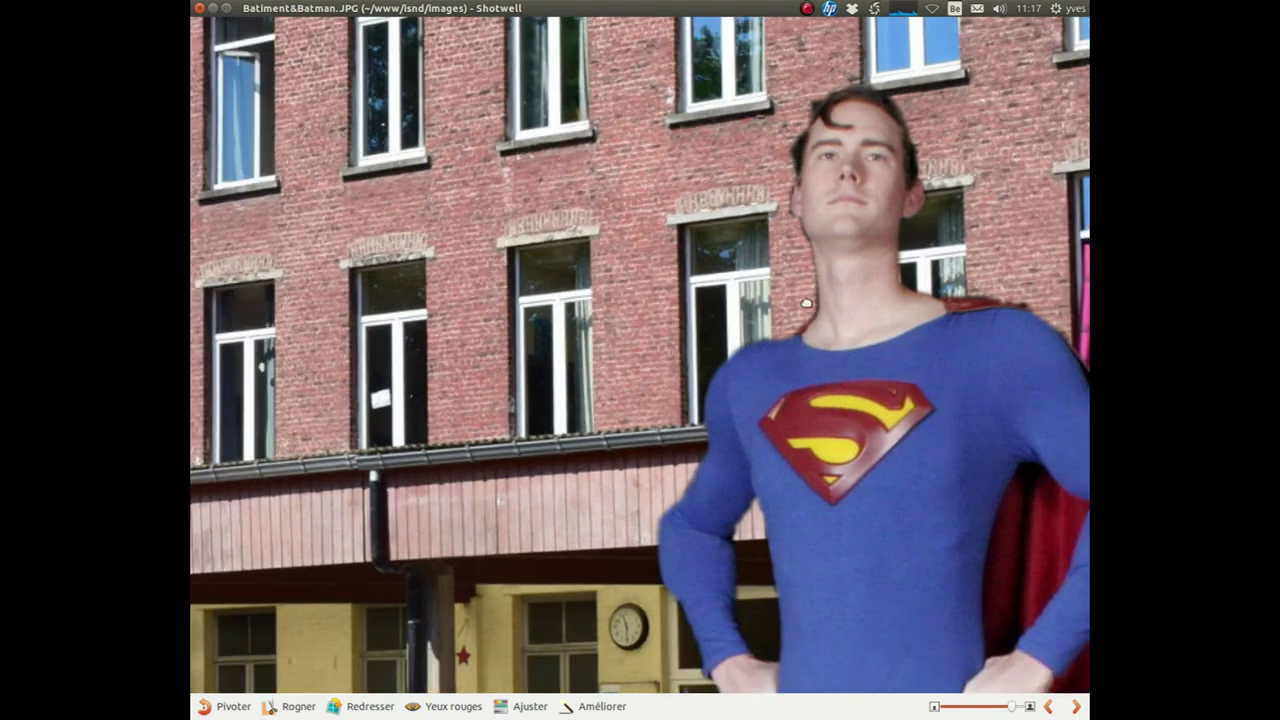
{"action": "scroll", "coordinate": [807, 303], "scroll_direction": "down", "scroll_amount": 1}
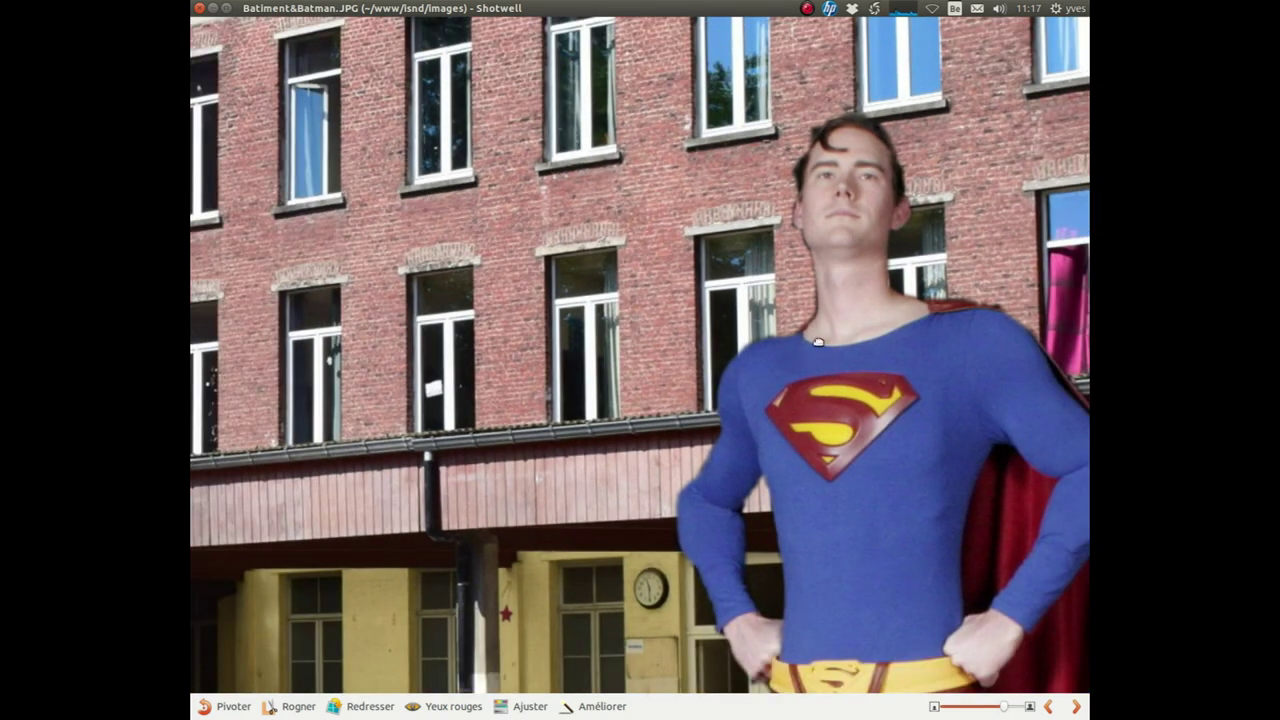
{"action": "scroll", "coordinate": [800, 335], "scroll_direction": "down", "scroll_amount": 3}
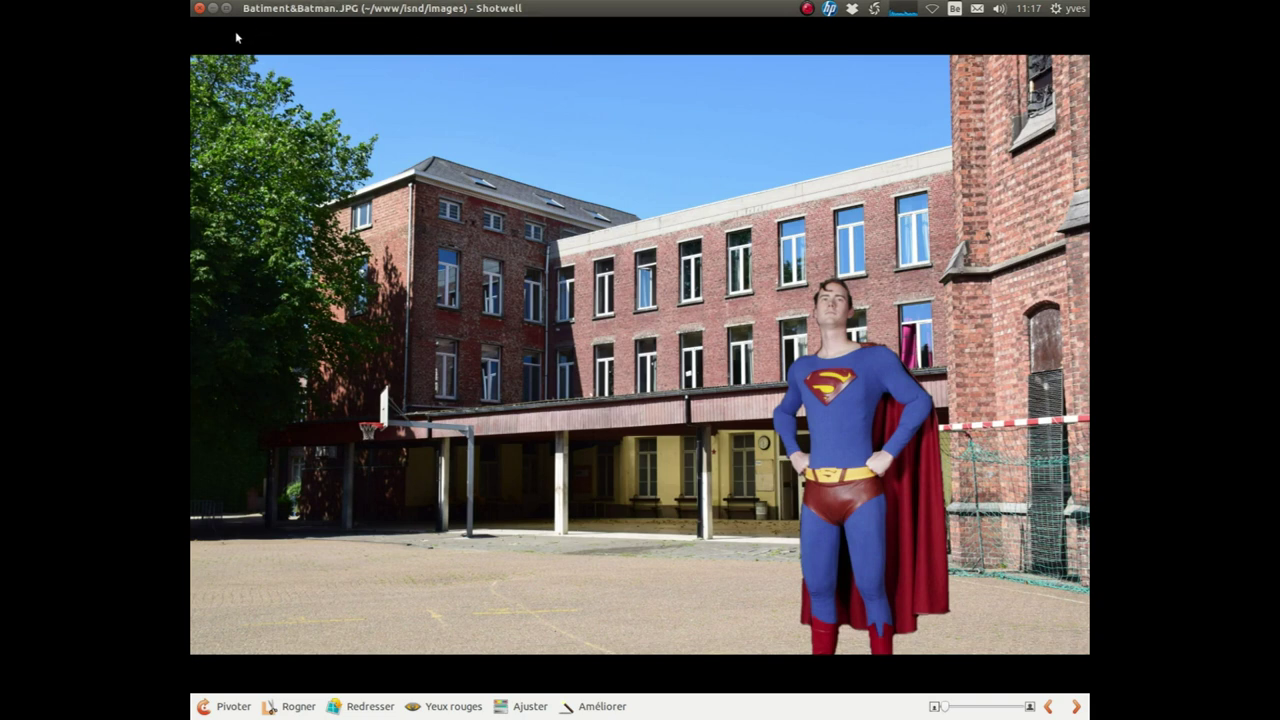
- Close the Shotwell viewer to return to the GIMP composite
{"action": "left_click", "coordinate": [199, 8]}
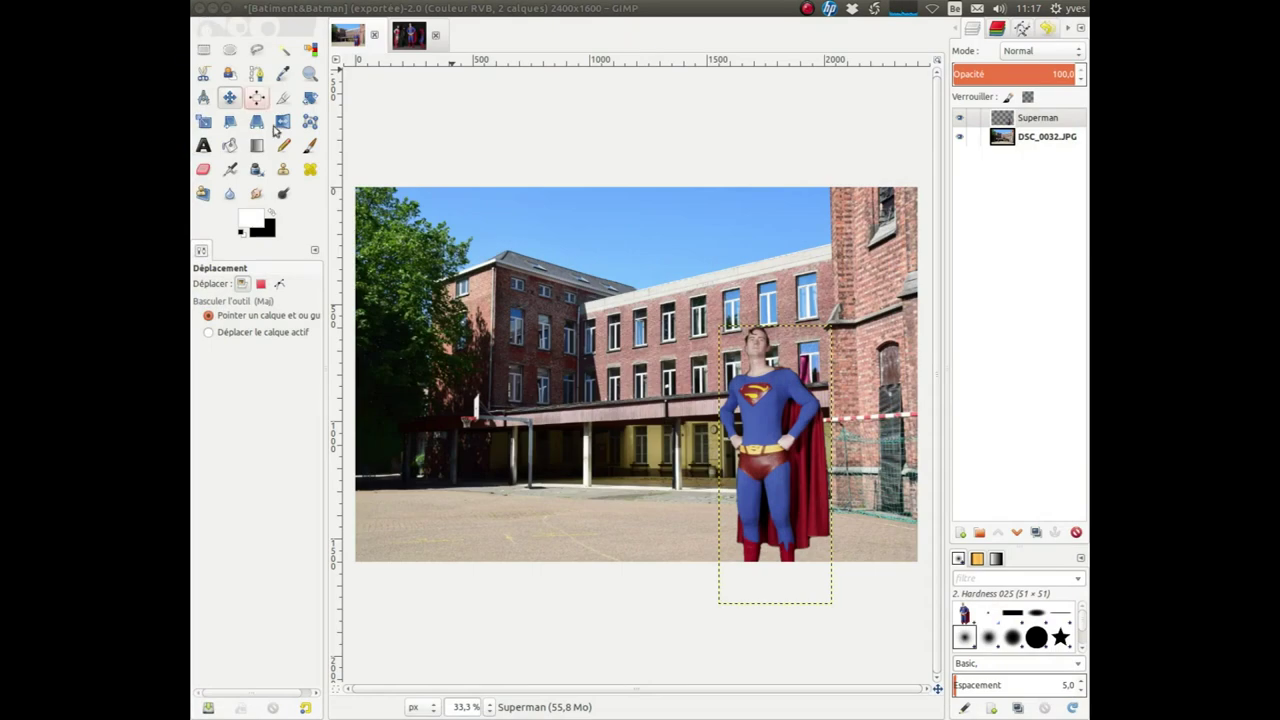